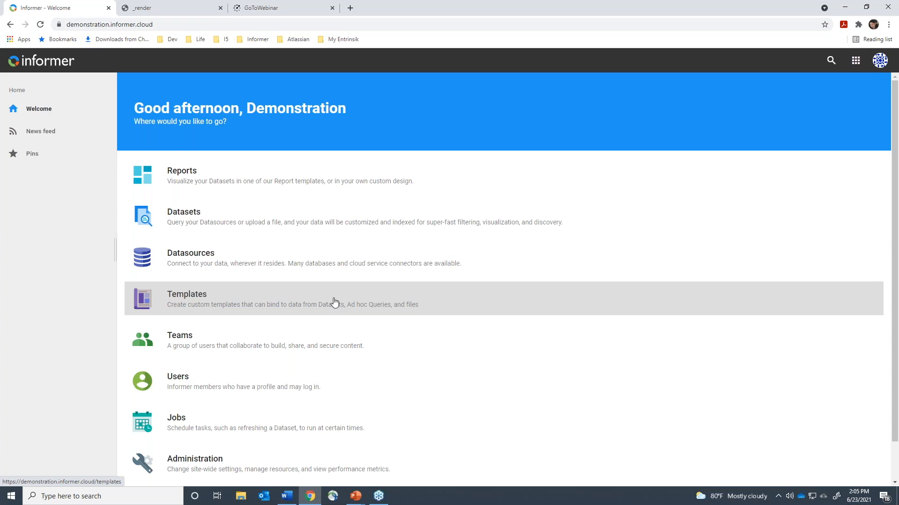
Step: Open the Financial Aid Awards template and run it with the prefilled student ID
click(335, 303)
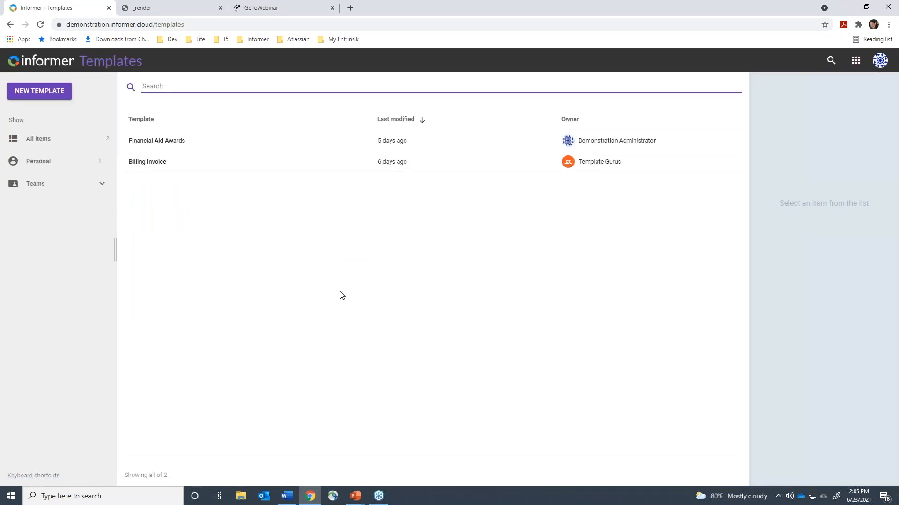
double_click(177, 144)
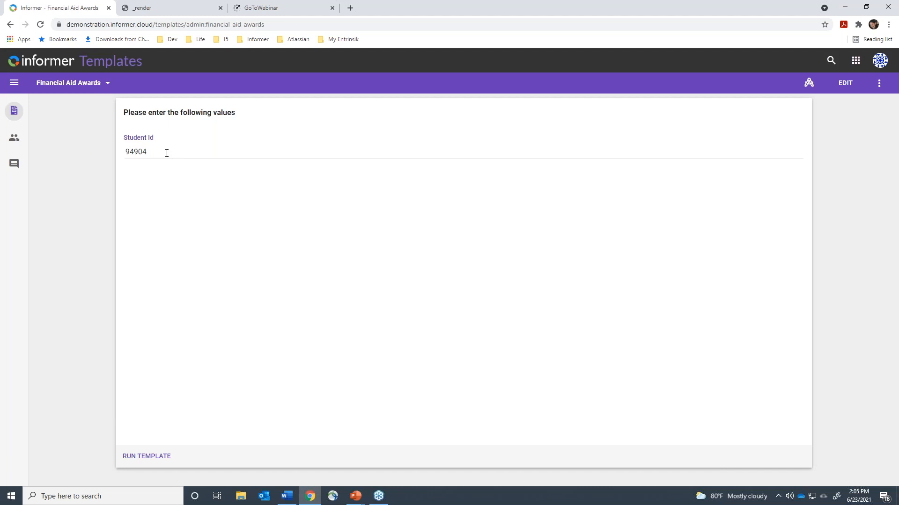
click(160, 457)
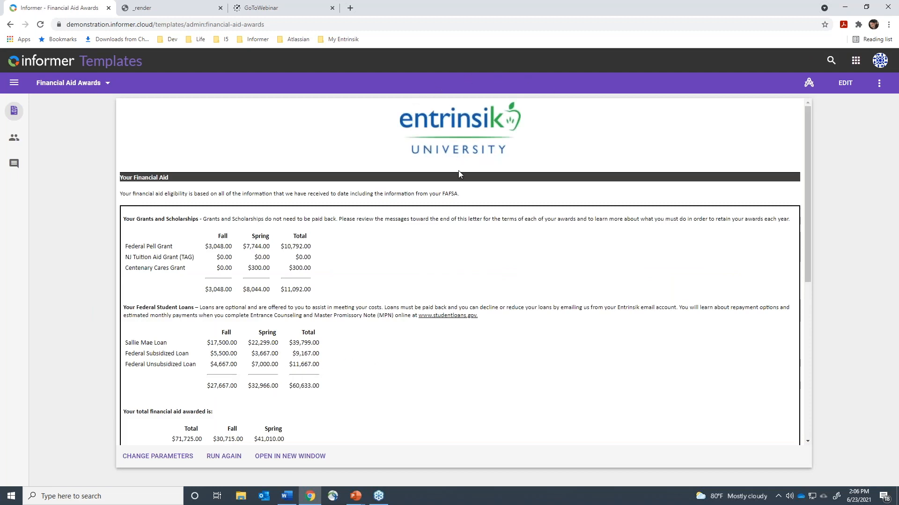
Step: Review the financial aid letter's award tables and estimated costs, and check the template's parameter form without changing it
scroll(342, 267, down, 1)
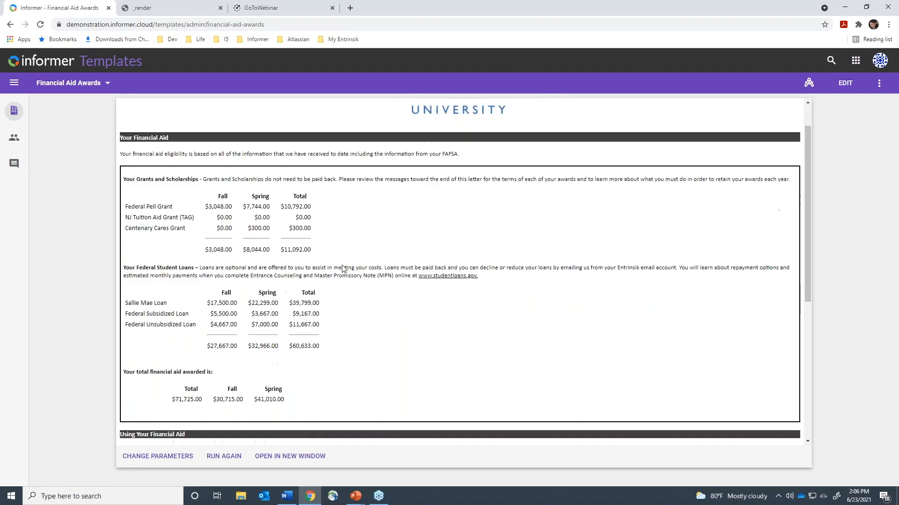
scroll(342, 267, down, 6)
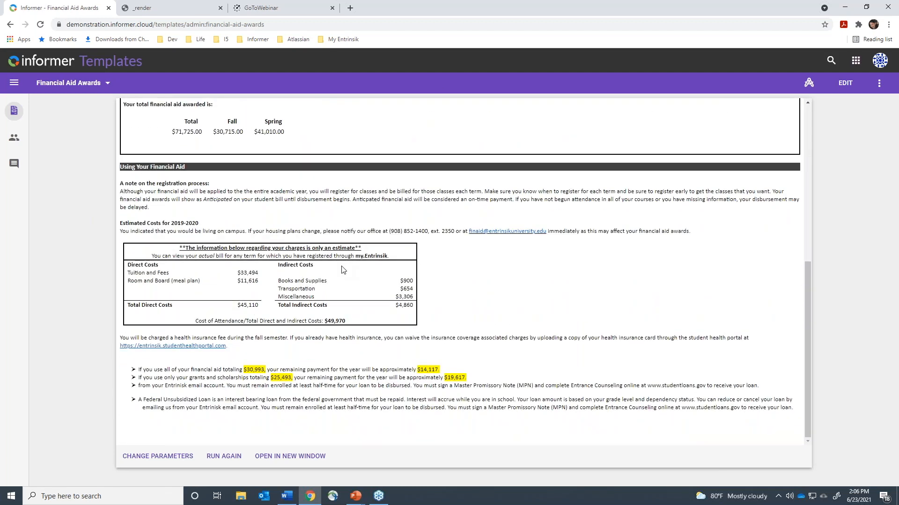
scroll(343, 270, up, 3)
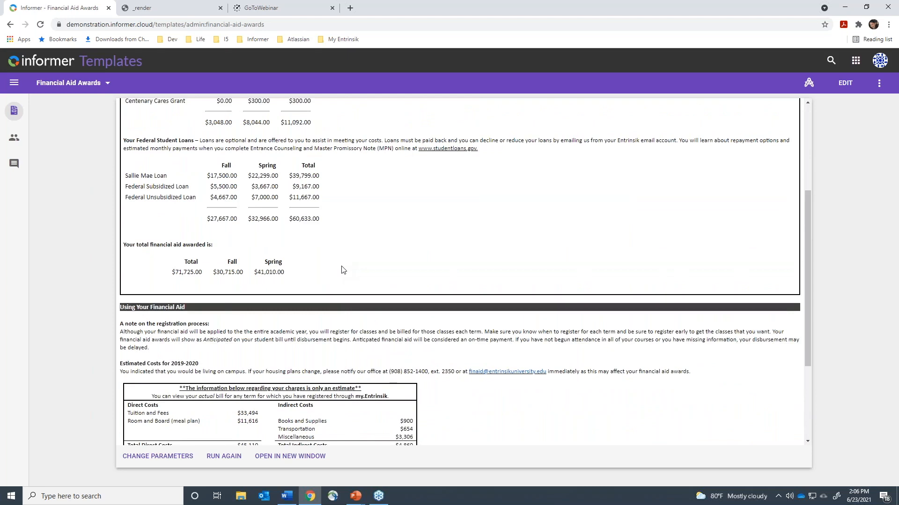
scroll(342, 270, up, 2)
scroll(342, 270, down, 2)
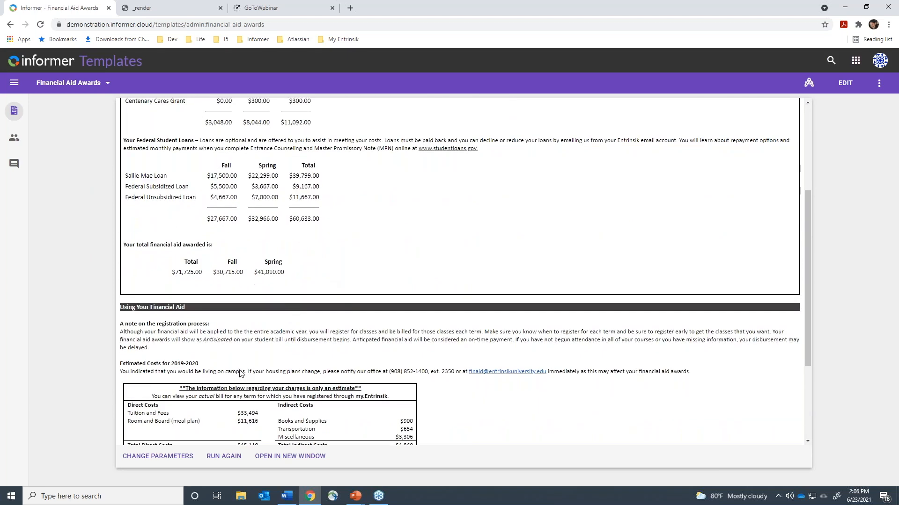
click(169, 459)
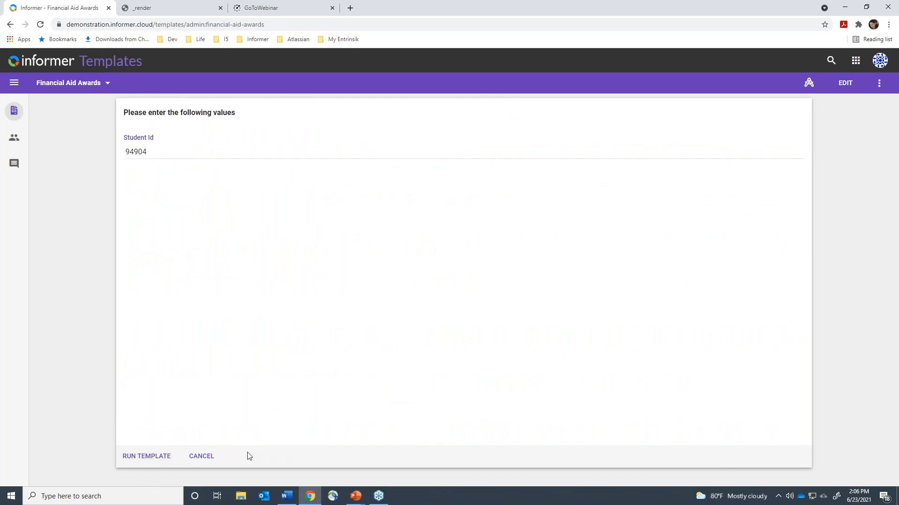
click(202, 457)
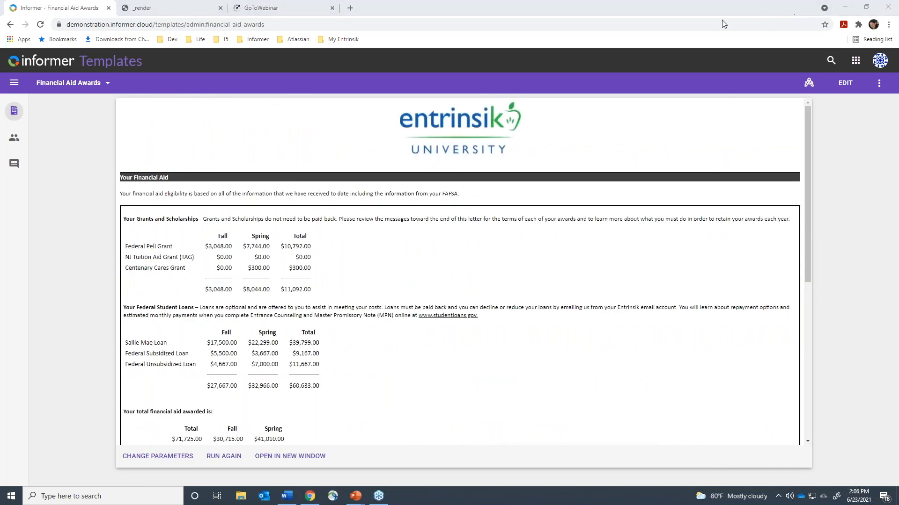
Step: Open the financial aid letter as a PDF in a new tab for the same student and look through it
click(879, 83)
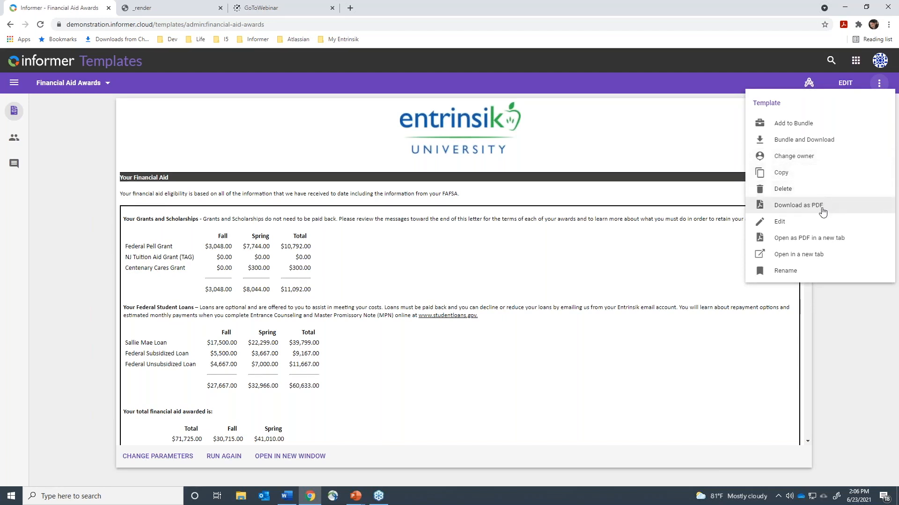
click(743, 23)
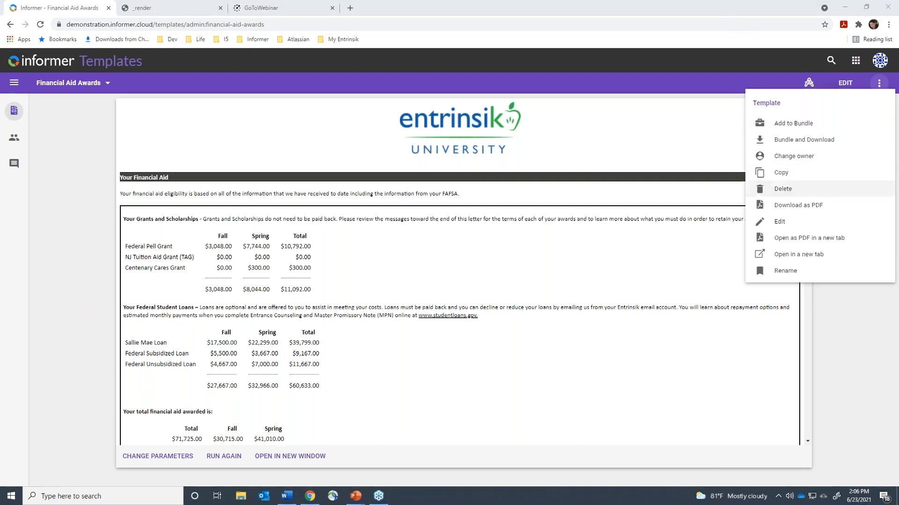
click(813, 243)
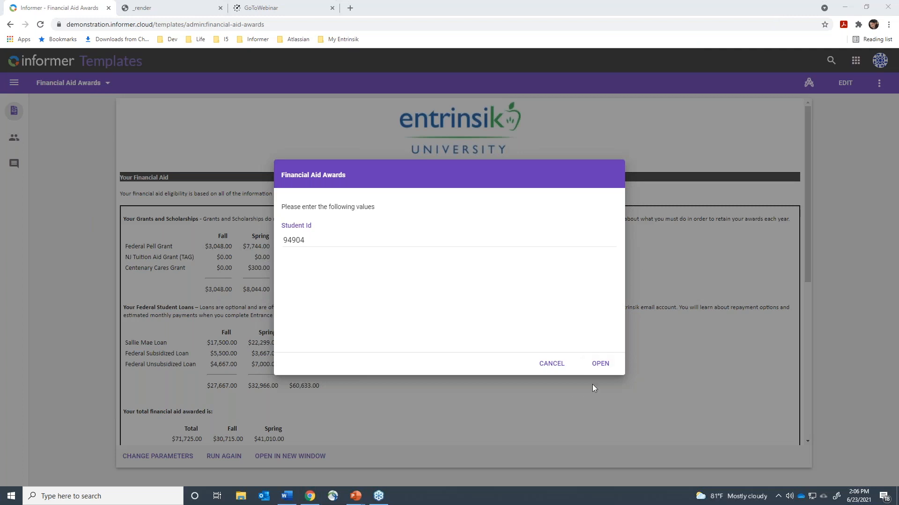
click(600, 363)
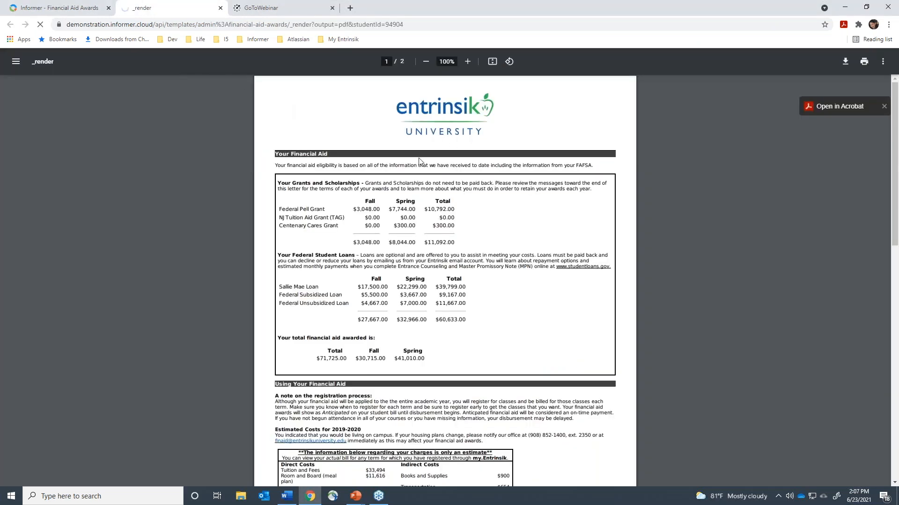
scroll(441, 340, down, 4)
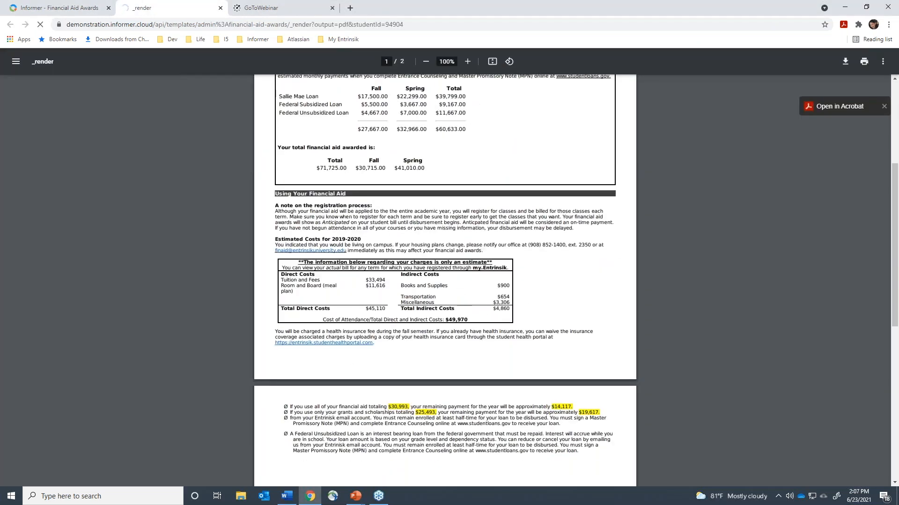
scroll(406, 318, up, 7)
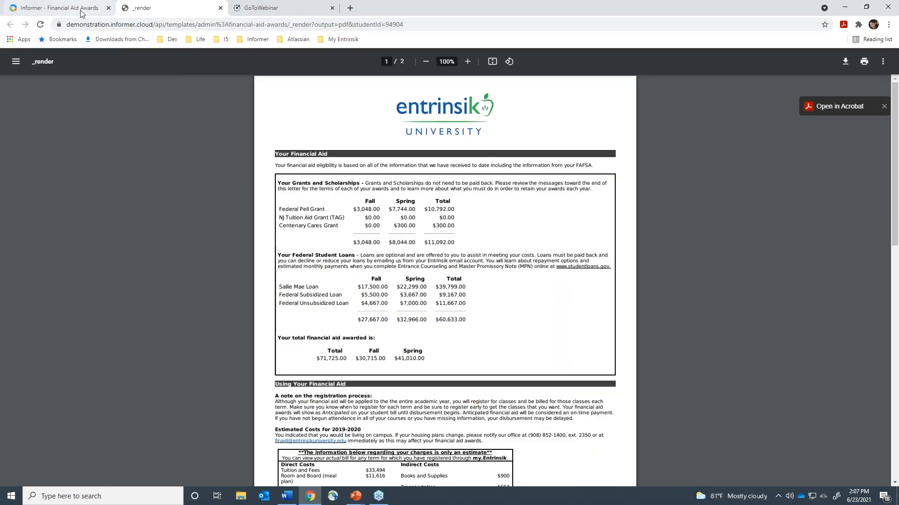
Step: Return to the Financial Aid Awards template and jump from it to the Billing Invoice template
click(82, 12)
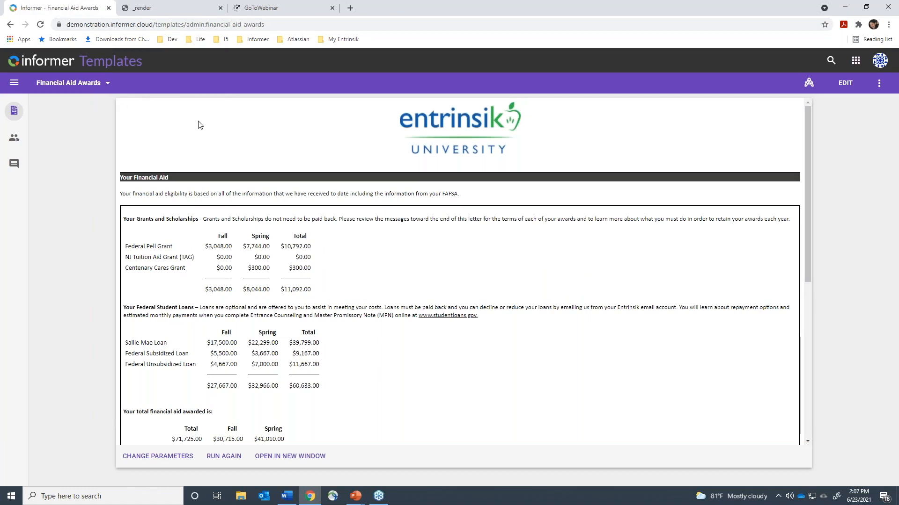
click(107, 84)
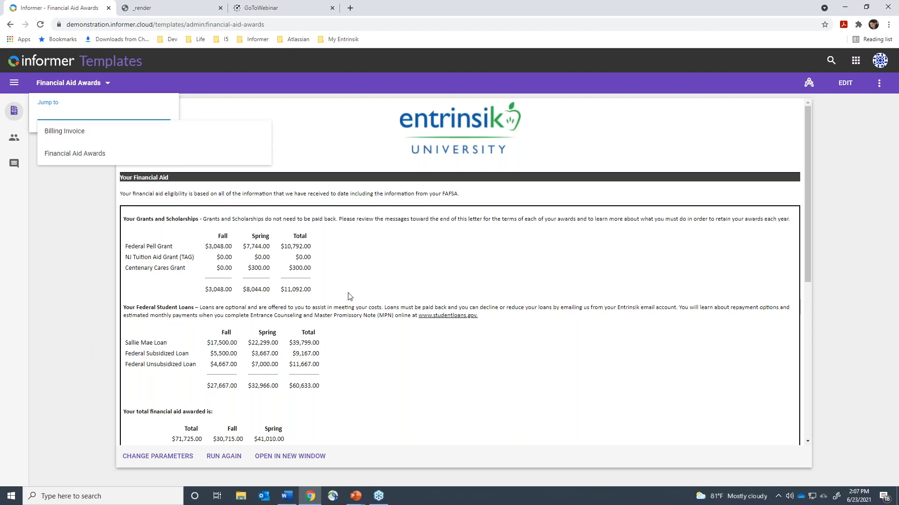
click(61, 133)
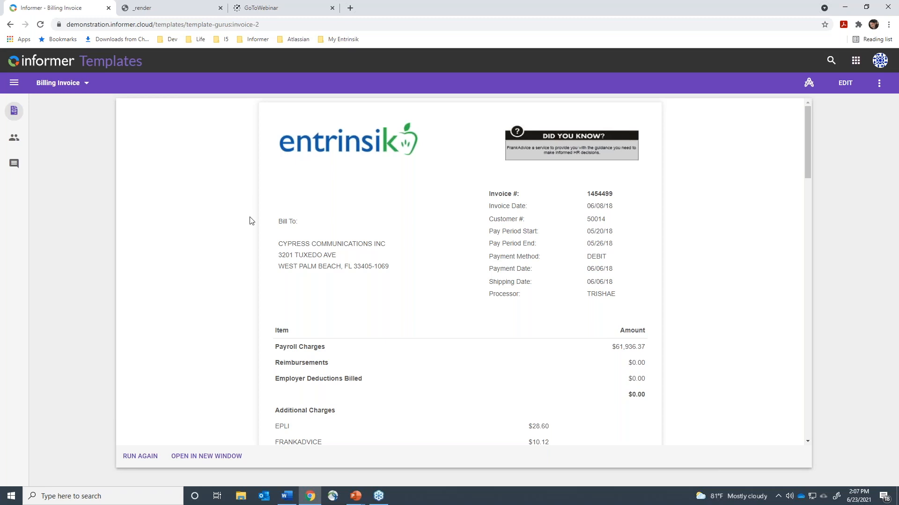
Step: Examine the first invoice's charges, deductions and totals, and highlight the invoice number on the second invoice
scroll(338, 226, down, 2)
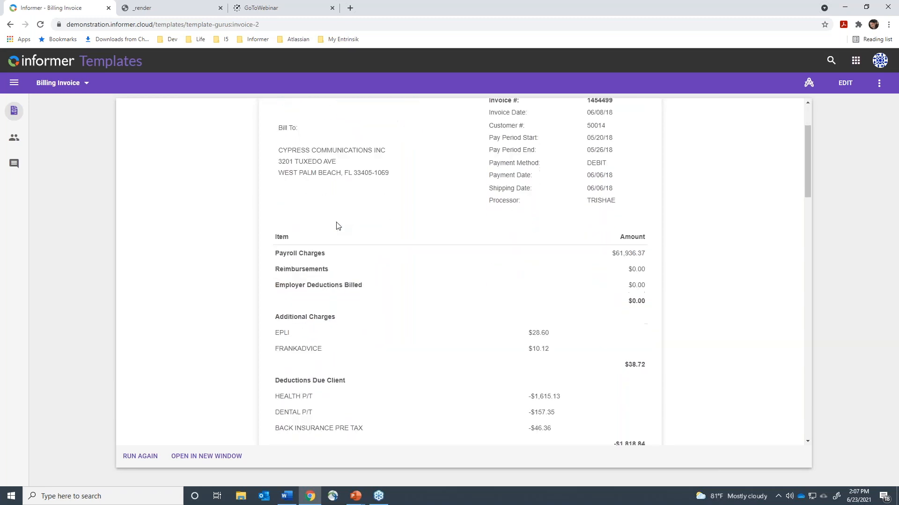
scroll(338, 226, down, 2)
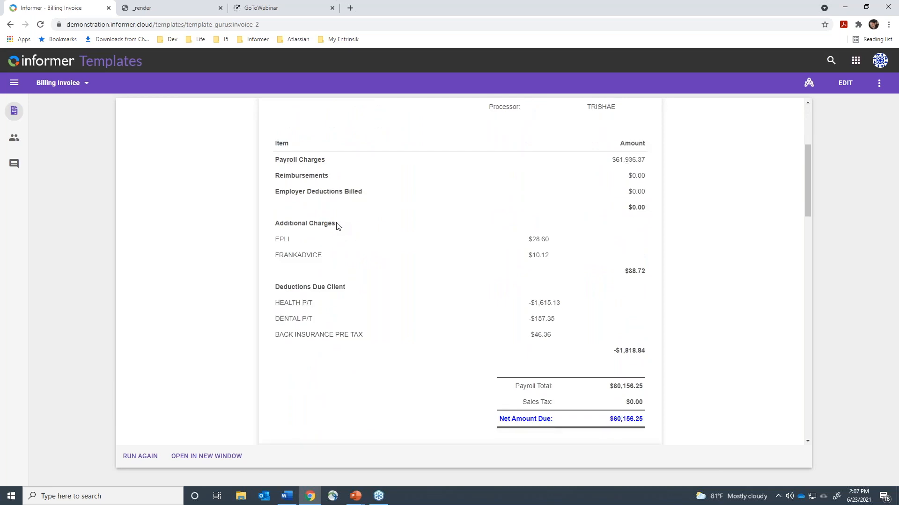
scroll(338, 226, down, 2)
scroll(338, 226, down, 3)
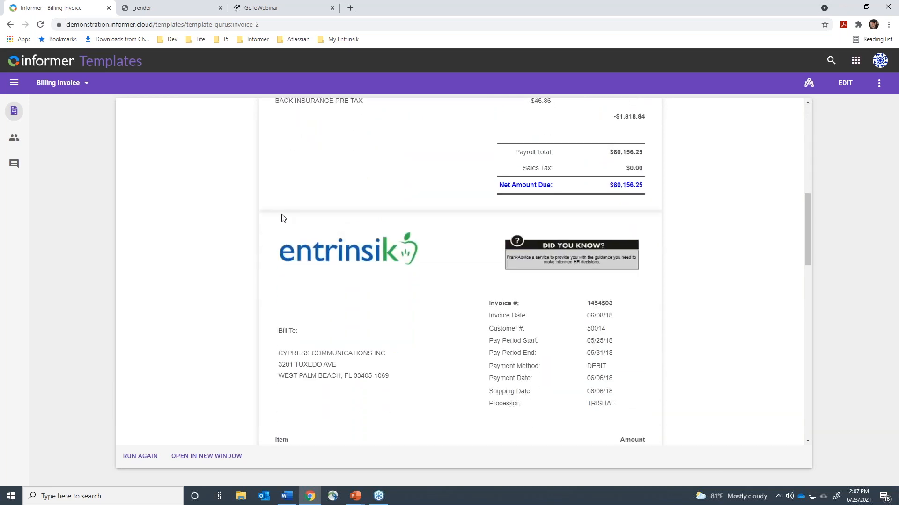
scroll(369, 223, down, 3)
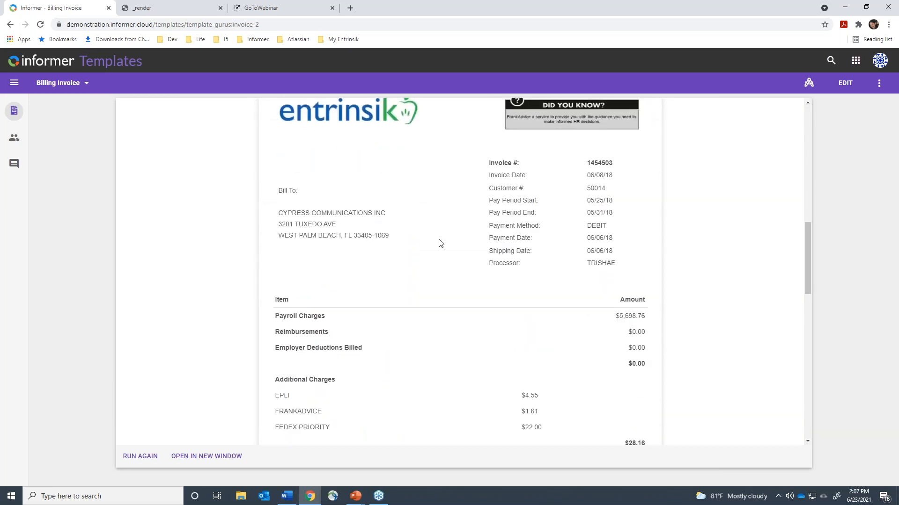
drag(587, 163, 616, 164)
scroll(560, 233, up, 9)
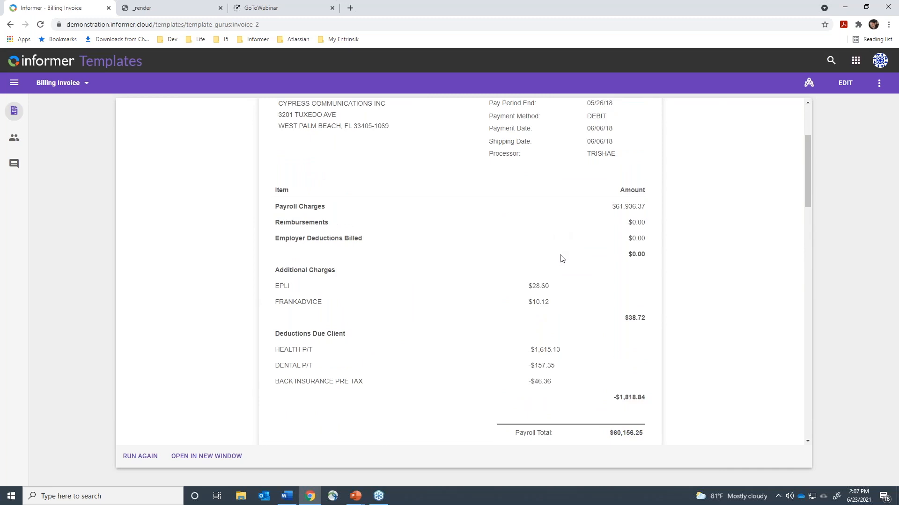
scroll(562, 257, up, 2)
scroll(562, 257, up, 1)
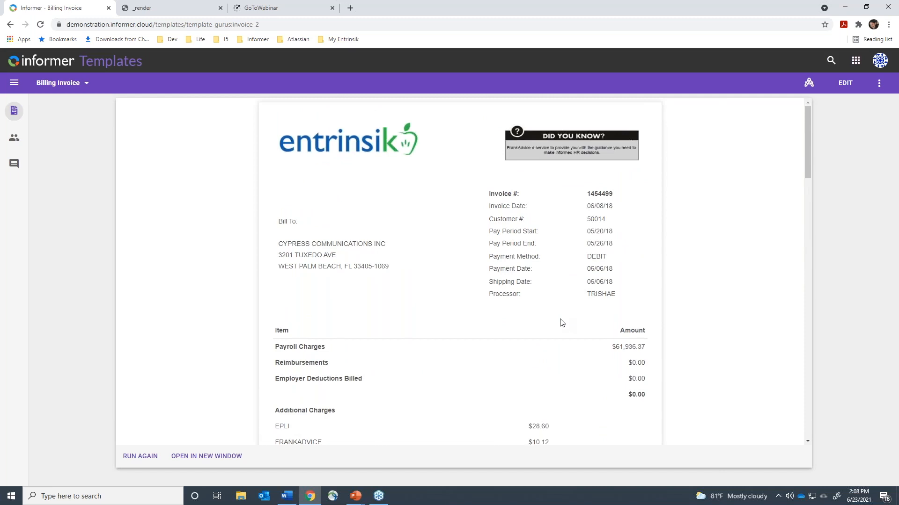
Step: Look through all the invoices in the Billing Invoice output down to the last one and back to the first
scroll(562, 323, down, 10)
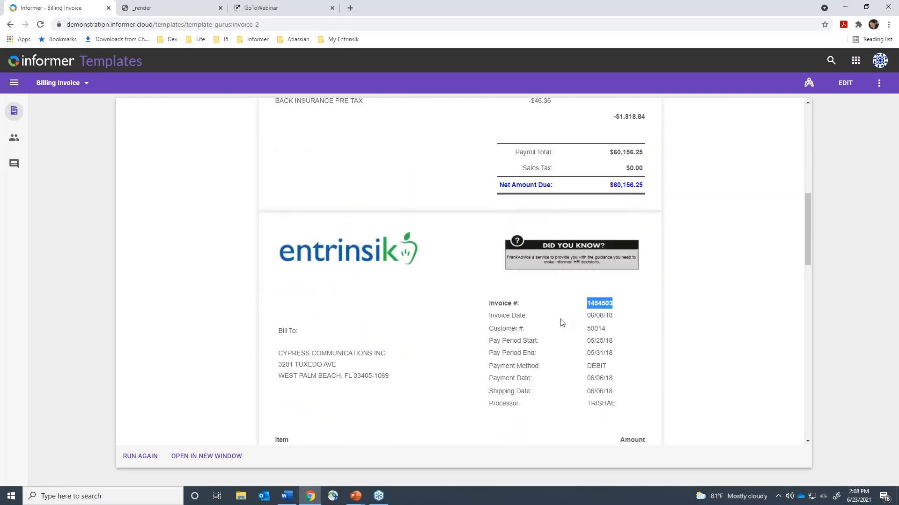
scroll(561, 323, down, 6)
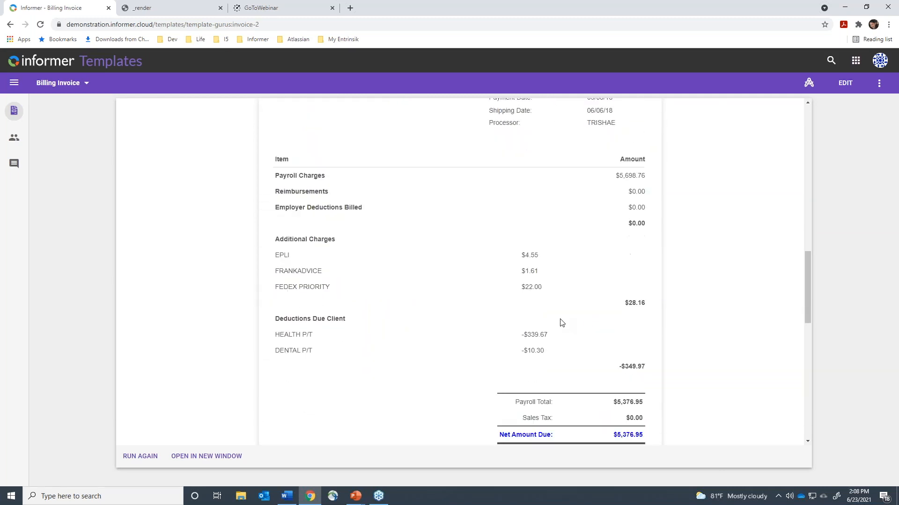
scroll(562, 323, down, 6)
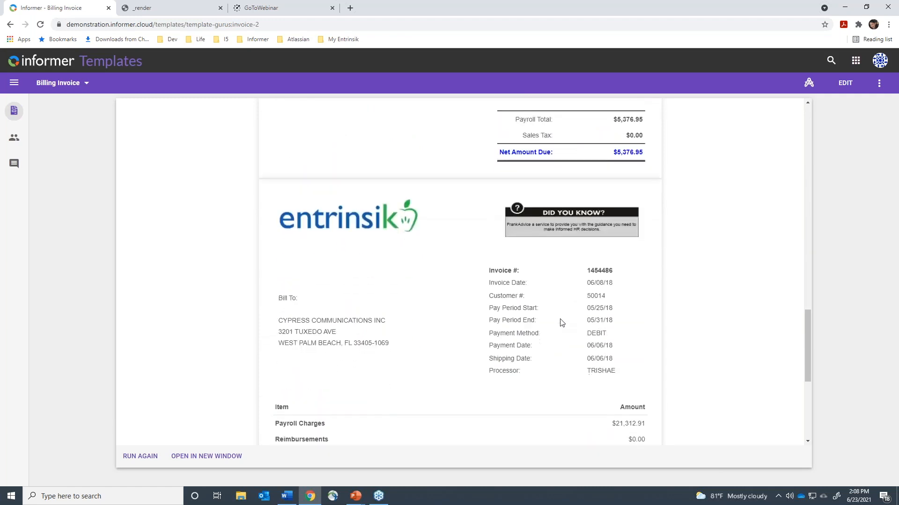
scroll(562, 323, down, 2)
scroll(562, 323, down, 4)
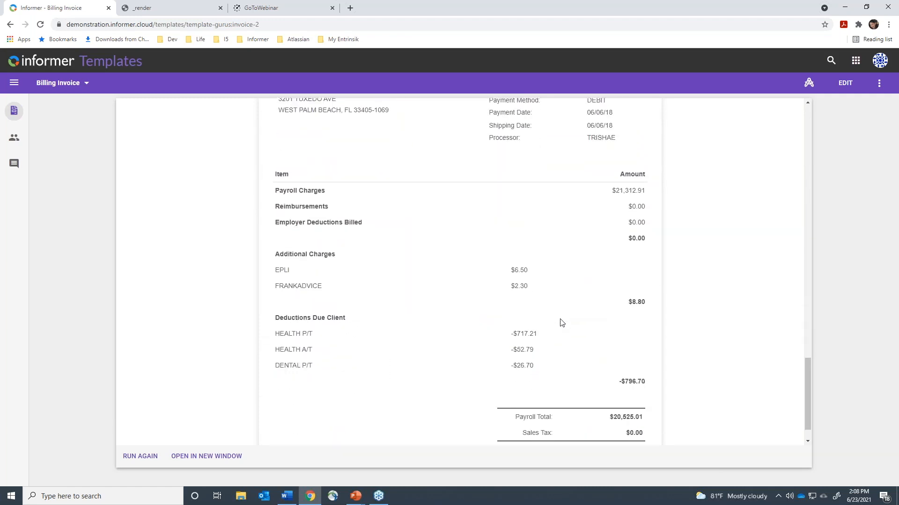
scroll(562, 323, up, 8)
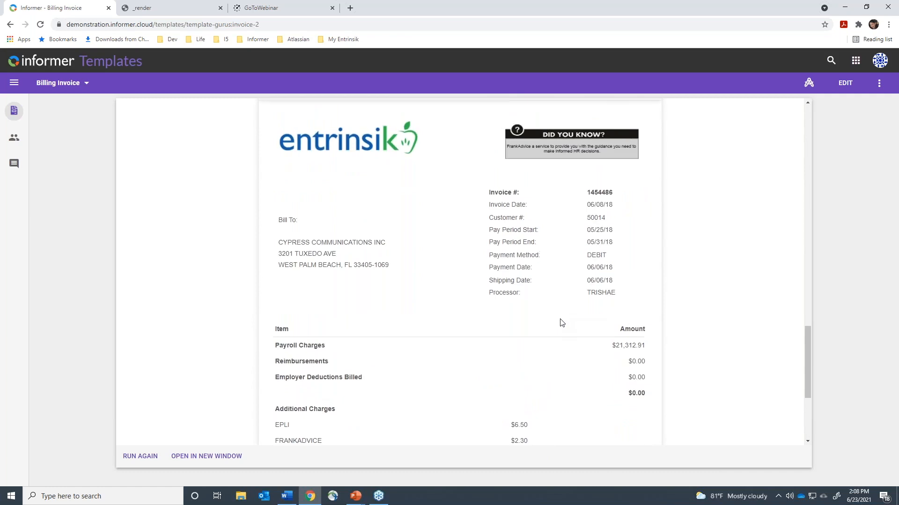
scroll(561, 323, up, 6)
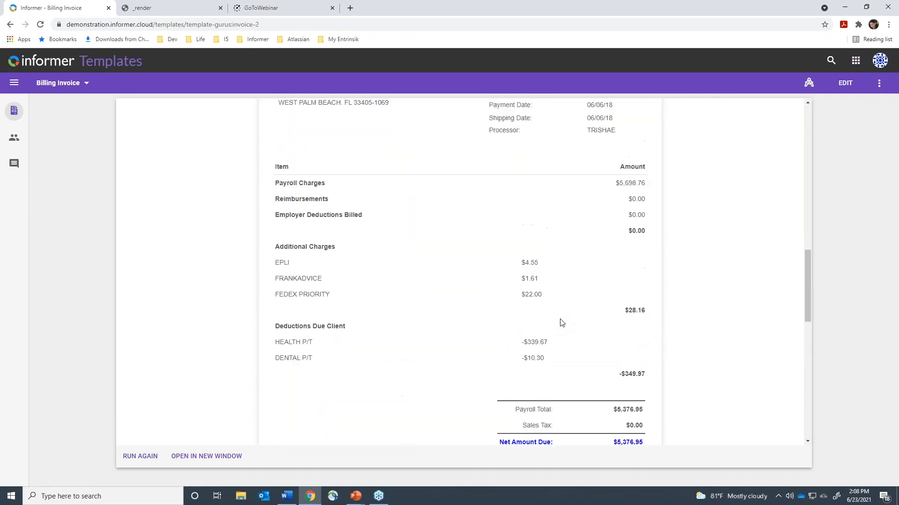
scroll(562, 323, up, 10)
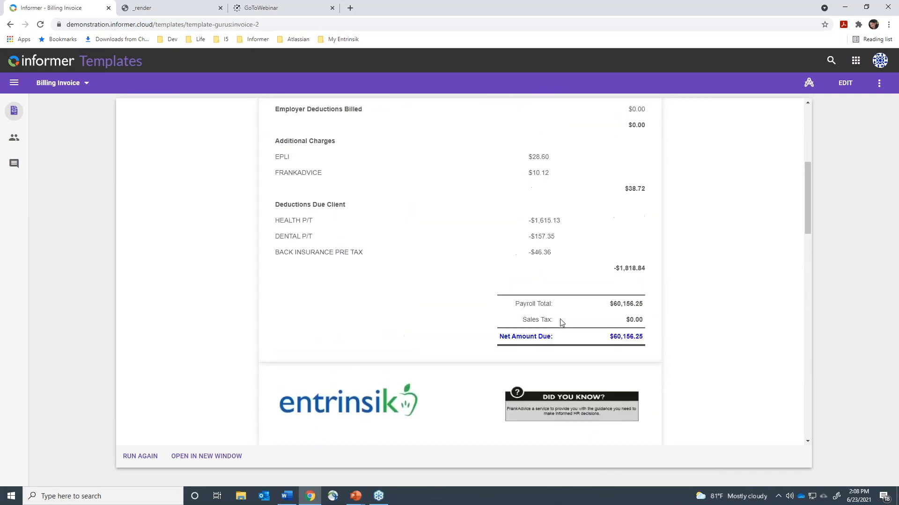
scroll(561, 323, up, 1)
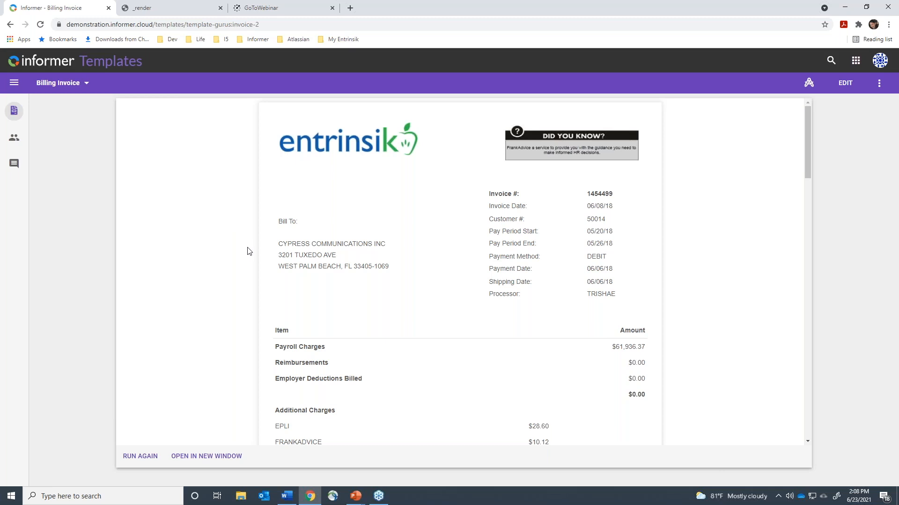
Step: Leave the Billing Invoice template, go back to the Informer home page and open the Datasources list
click(116, 62)
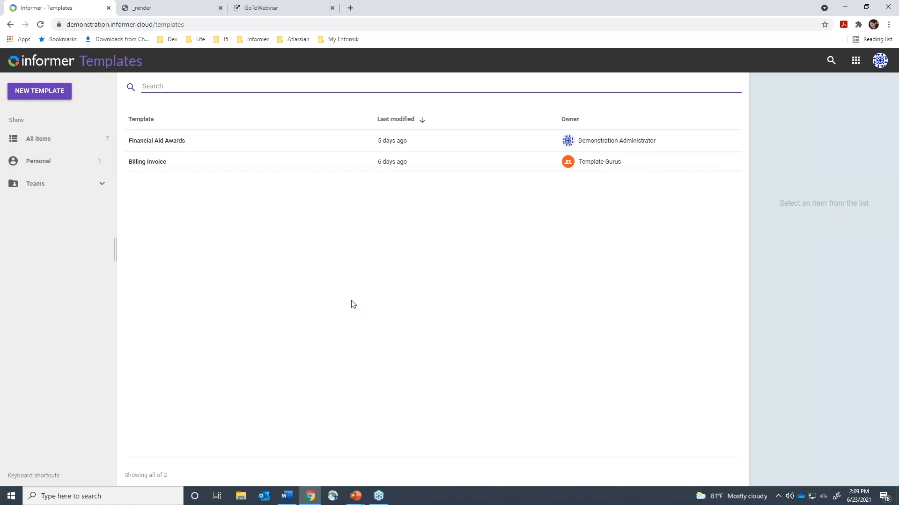
click(62, 69)
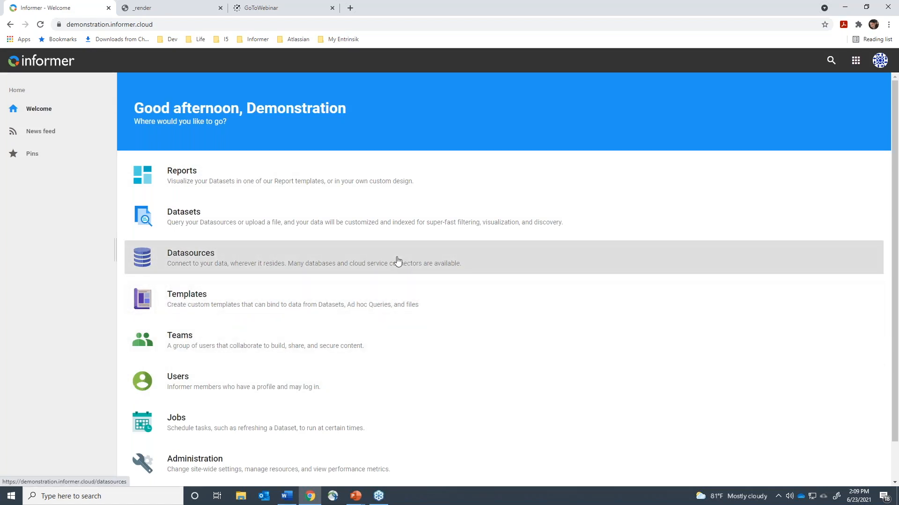
click(398, 261)
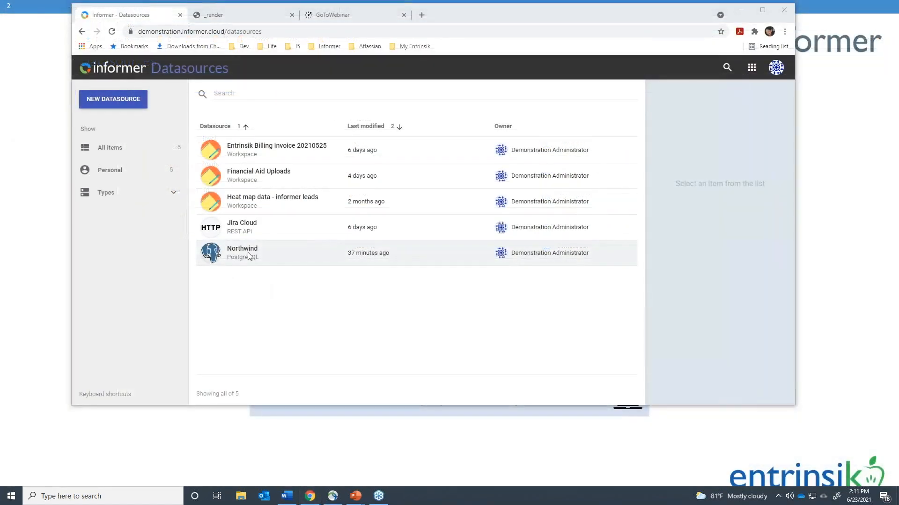
Step: Open the Orders mapping of the Northwind datasource, view the existing field sets and return to the Orders fields
double_click(248, 255)
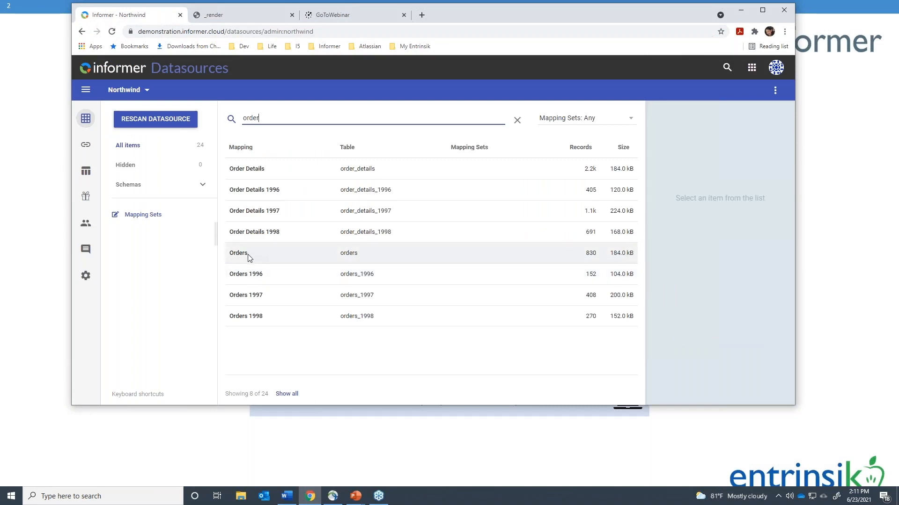
double_click(248, 254)
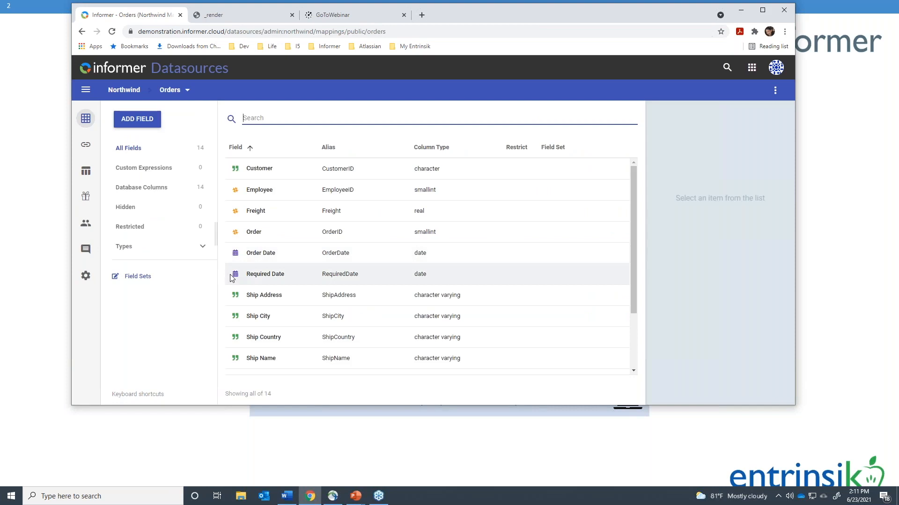
click(141, 281)
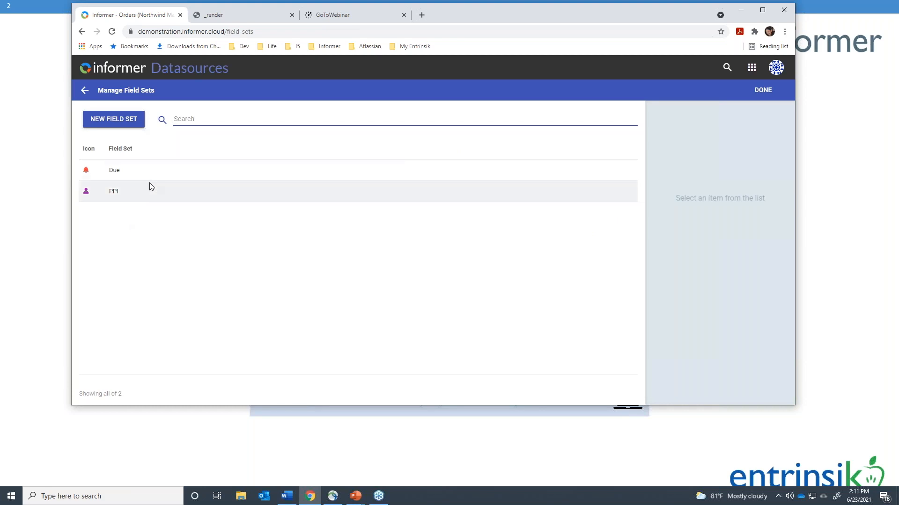
click(85, 92)
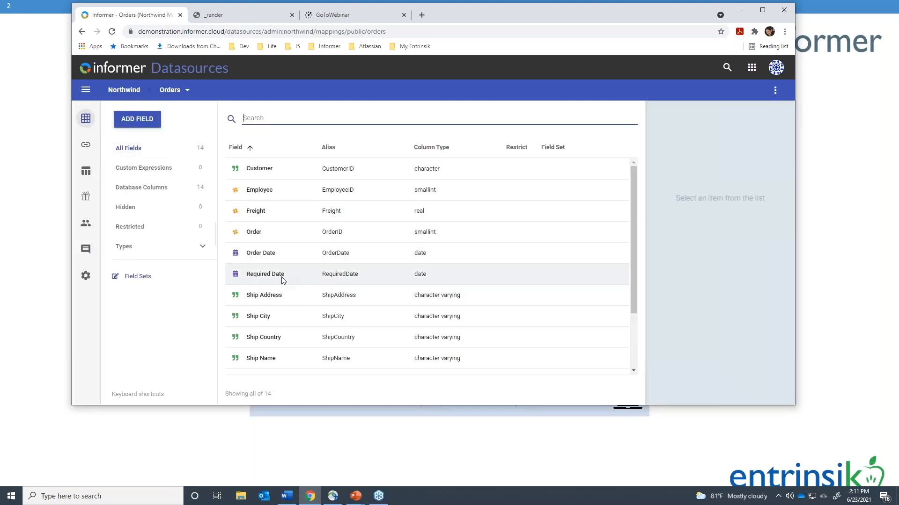
Step: Assign the Due field set to the Required Date field and mark that field as restricted
click(283, 280)
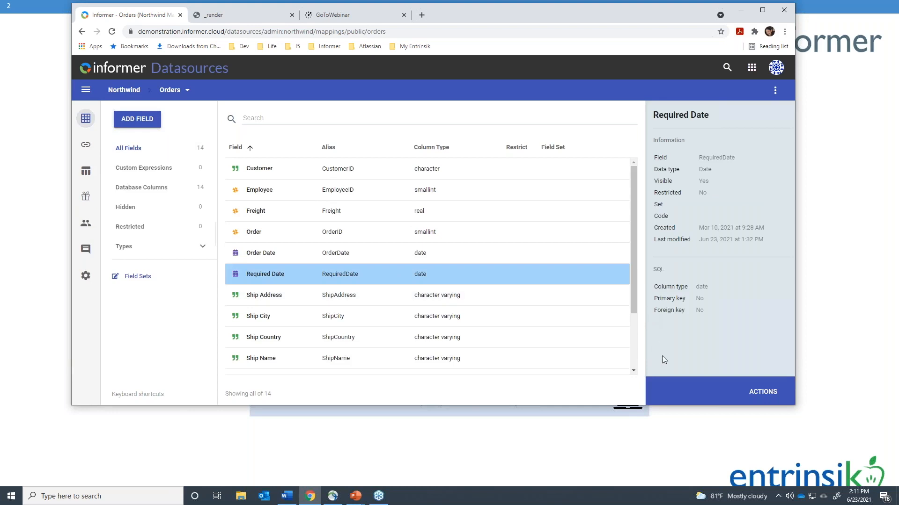
click(801, 16)
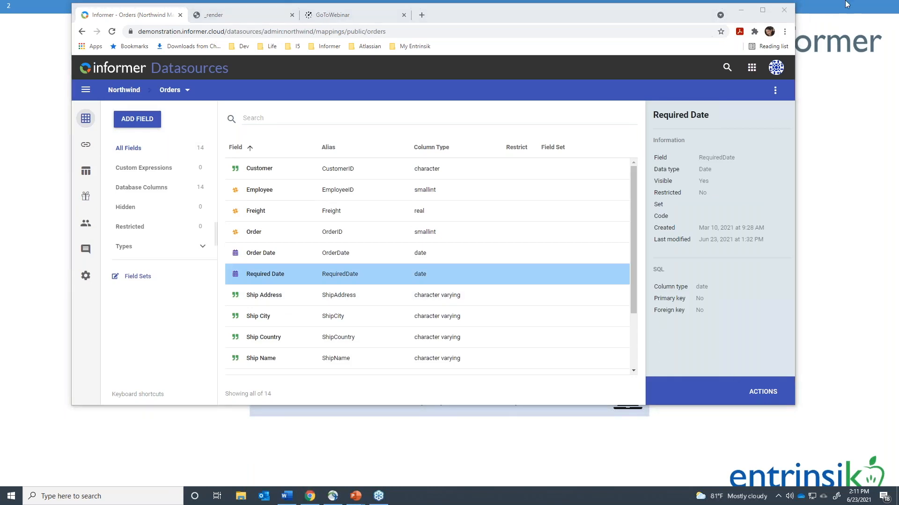
click(762, 392)
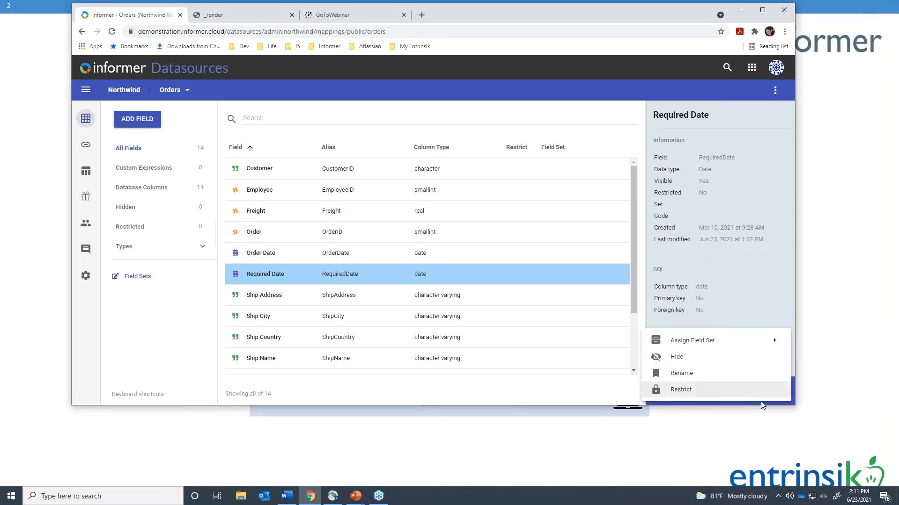
mouse_move(698, 342)
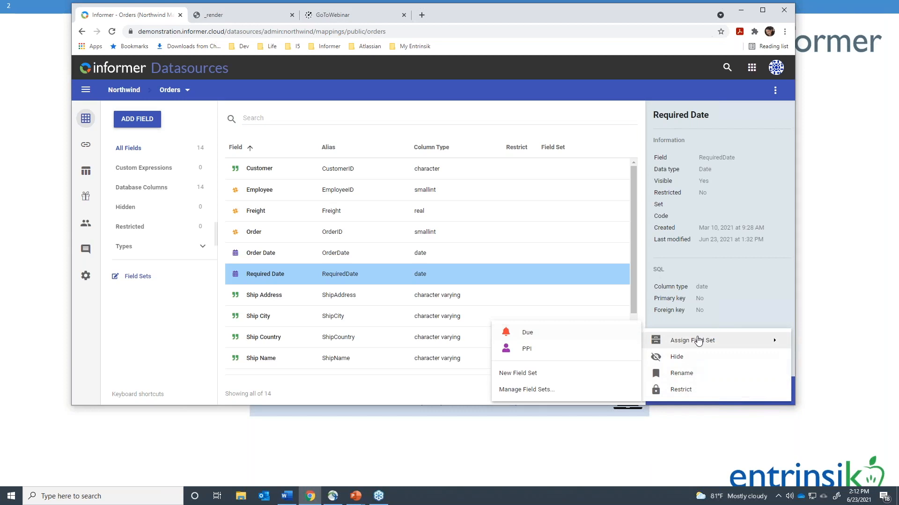
click(539, 337)
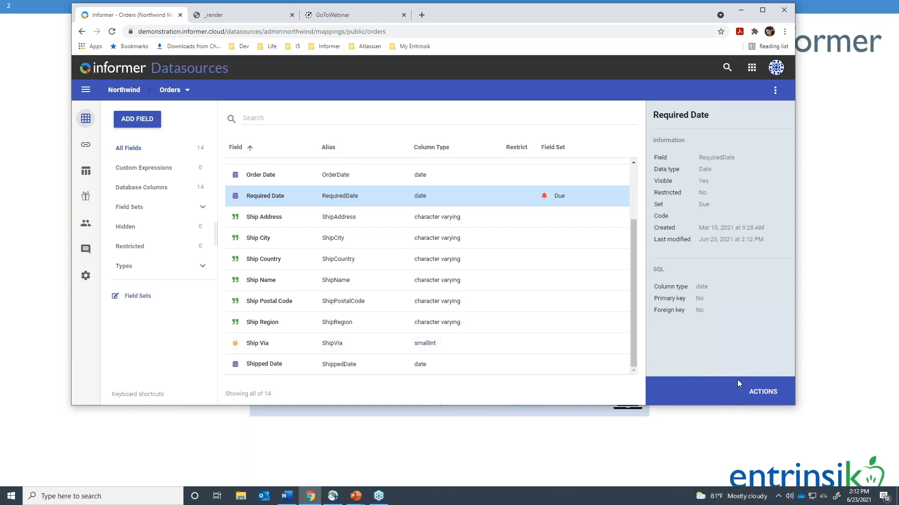
click(759, 395)
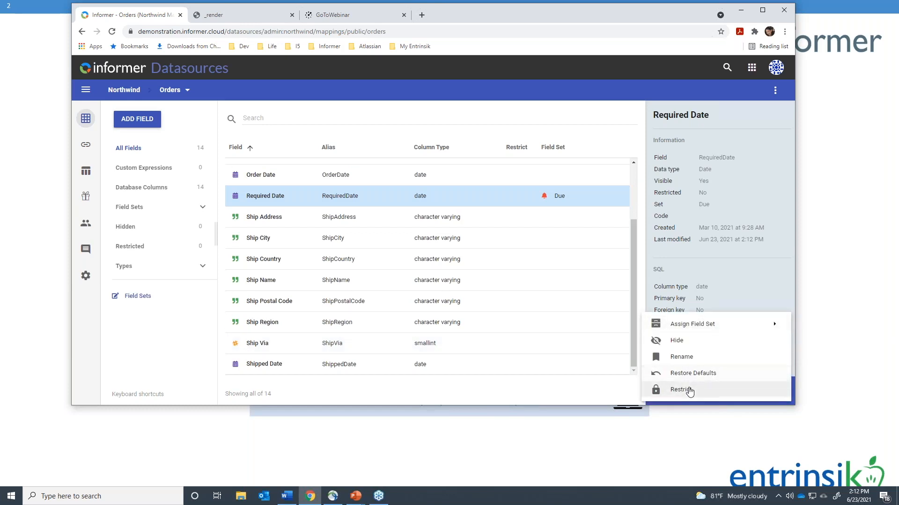
click(687, 387)
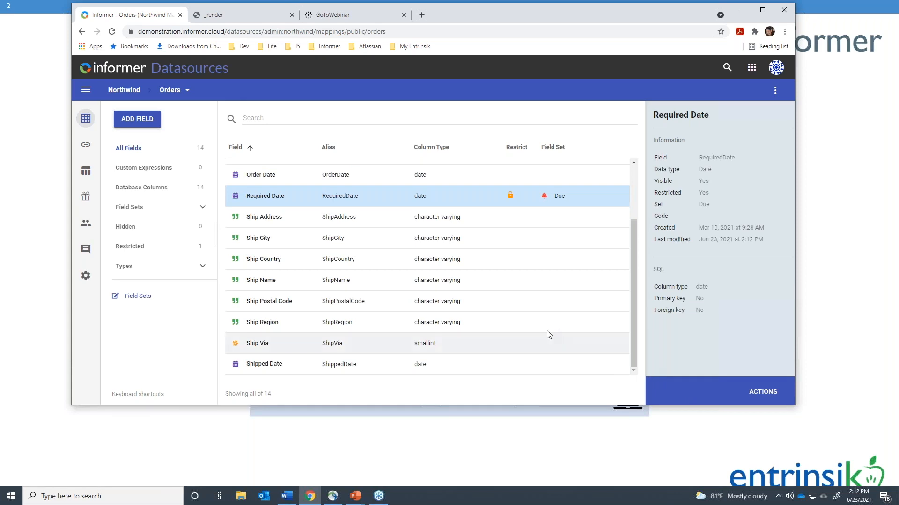
Step: Start a new field set for the Order and Order Date fields together and name it Cart
scroll(544, 336, up, 2)
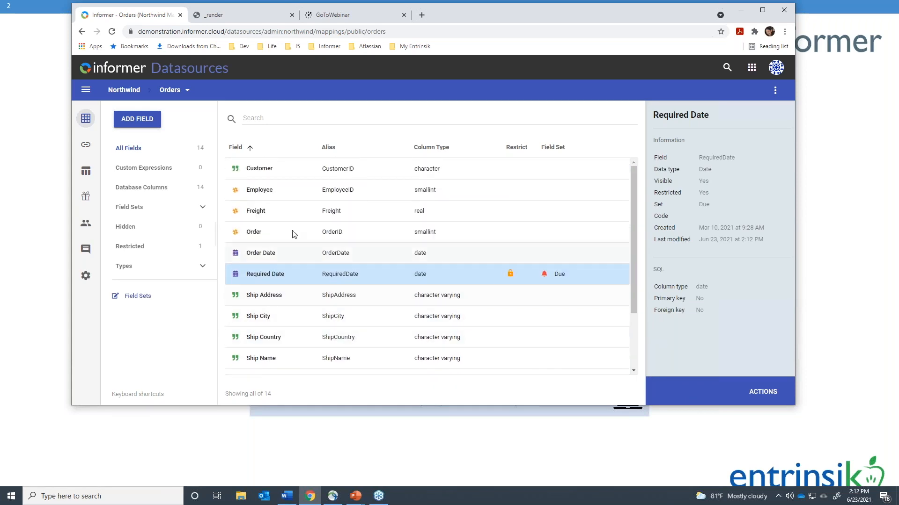
click(262, 233)
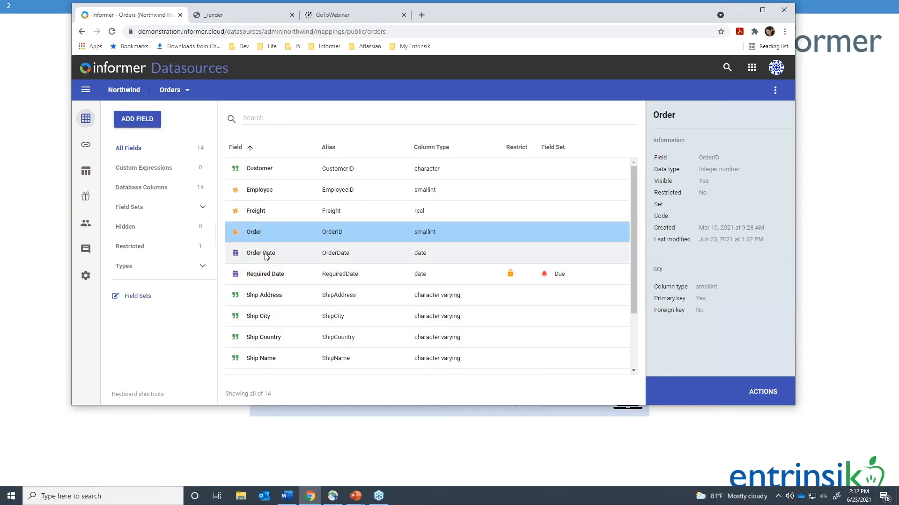
ctrl+click(270, 254)
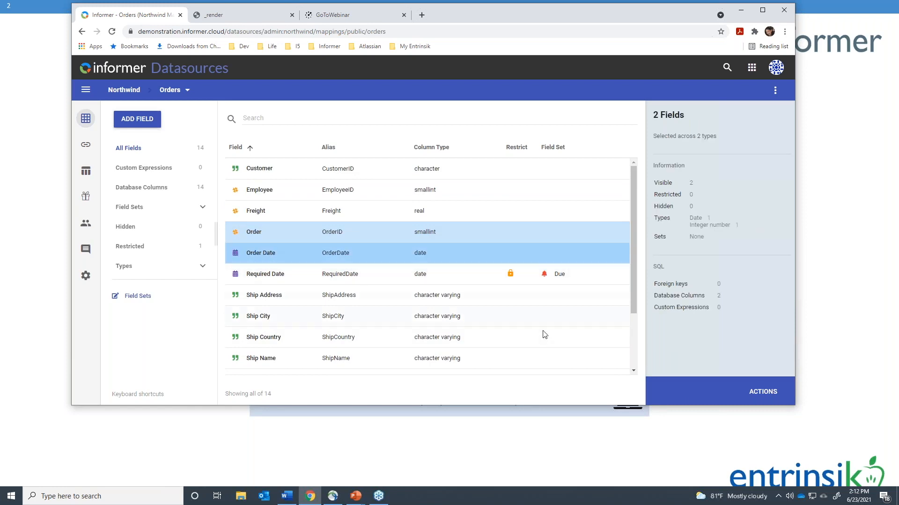
click(762, 394)
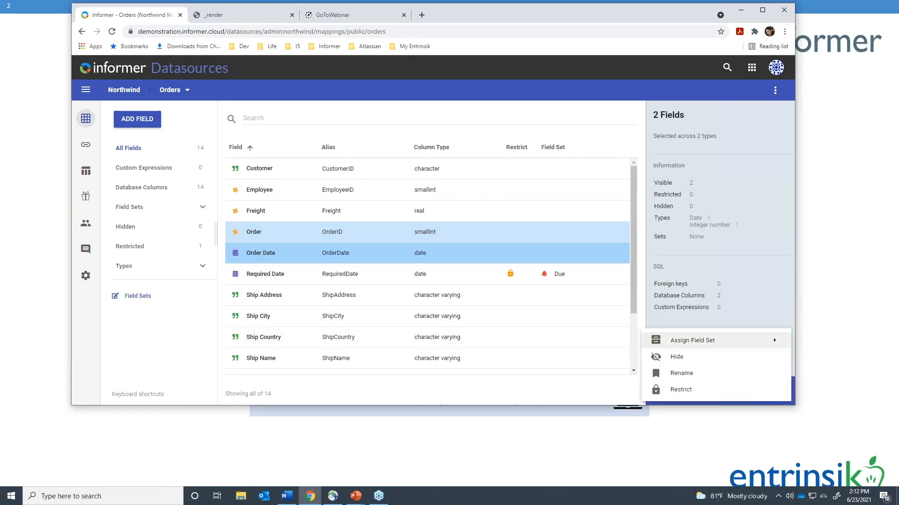
mouse_move(726, 344)
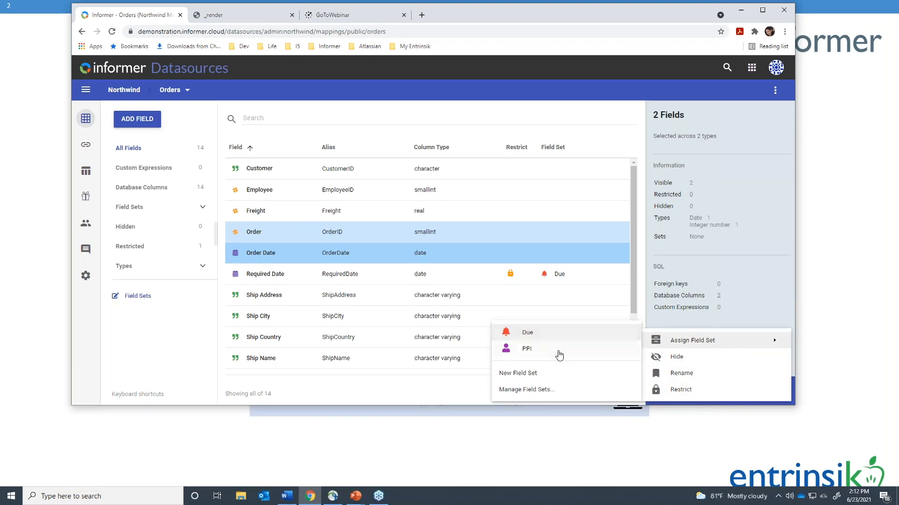
click(530, 374)
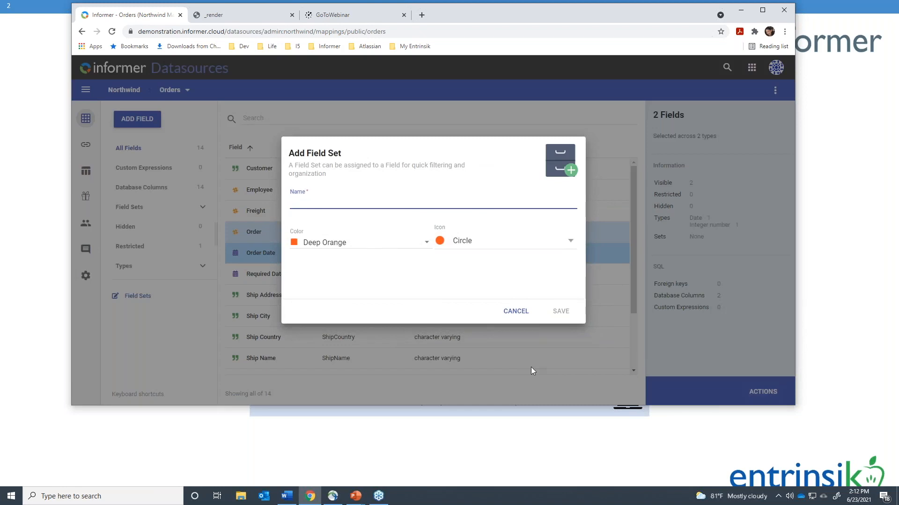
text(Cart)
Step: Give the Cart field set the color Green and the Shopping icon, and save it
click(417, 248)
scroll(370, 267, up, 3)
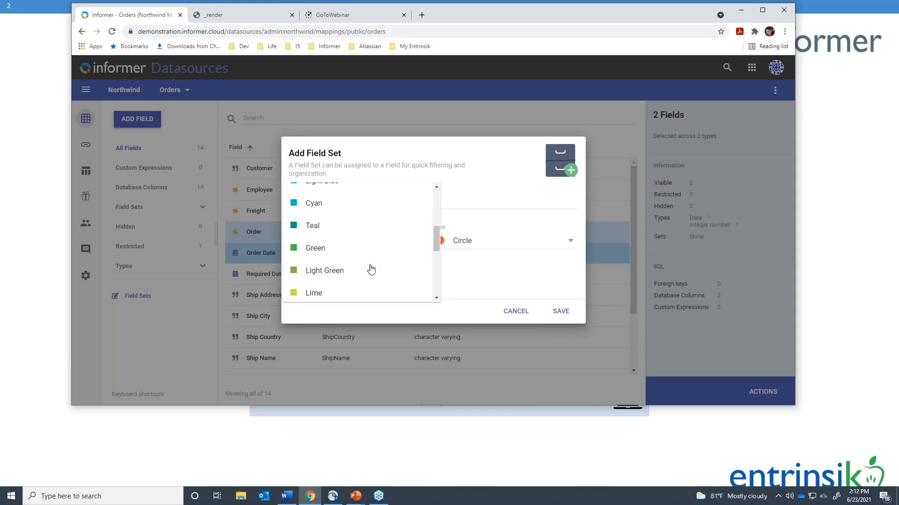
click(337, 252)
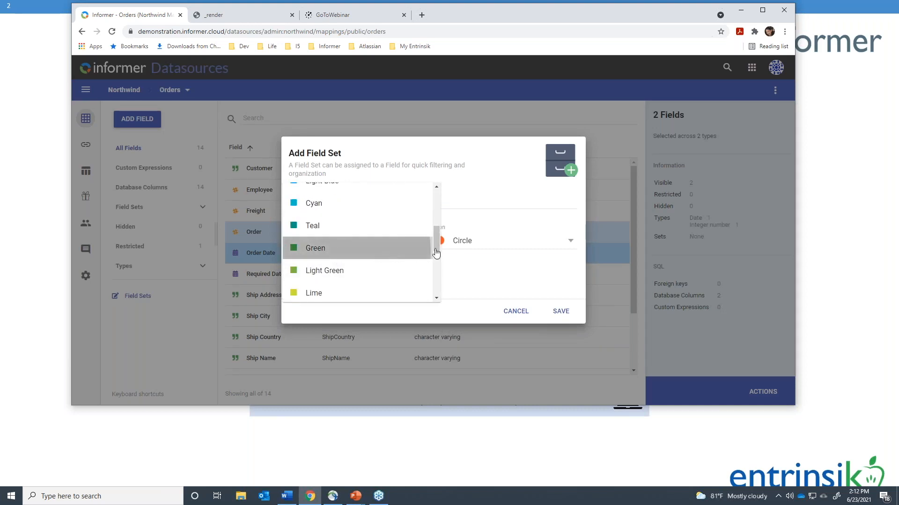
click(494, 248)
text(Cart)
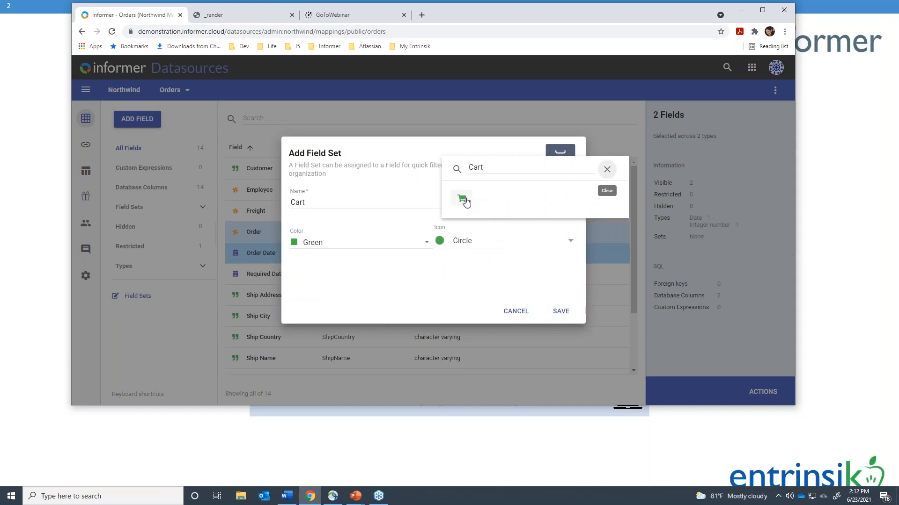
click(464, 200)
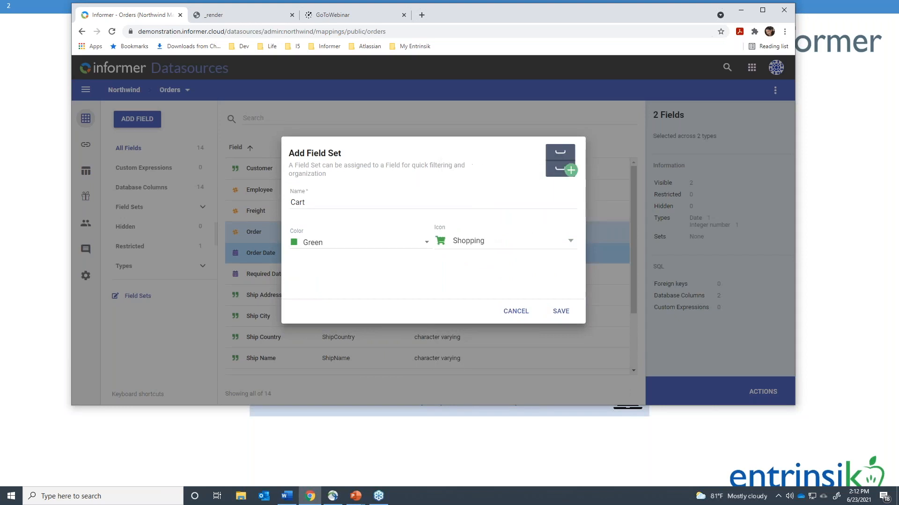
click(560, 312)
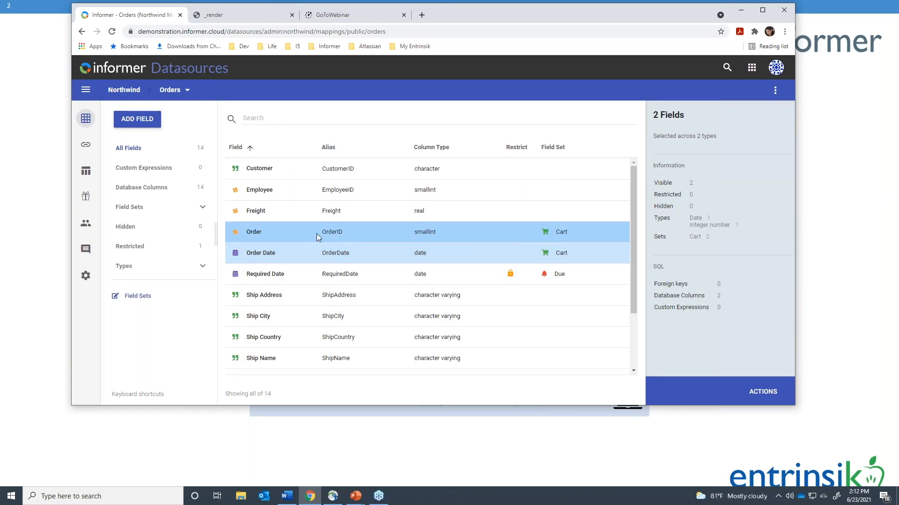
Step: Jump from the Orders mapping to the Order Details mapping
click(187, 92)
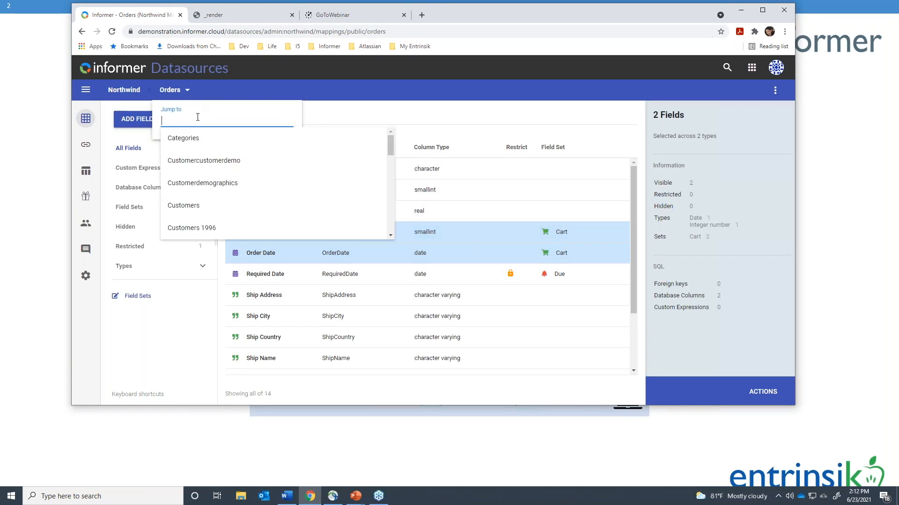
text(order)
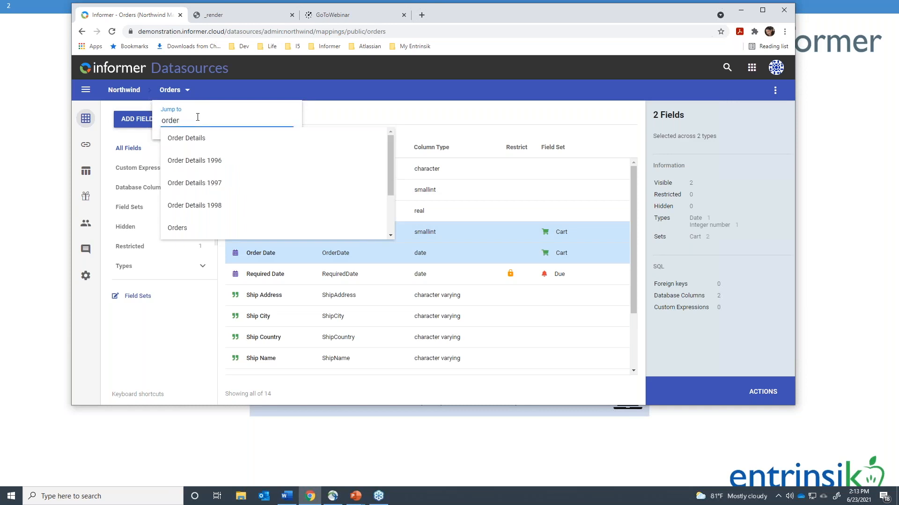
click(195, 140)
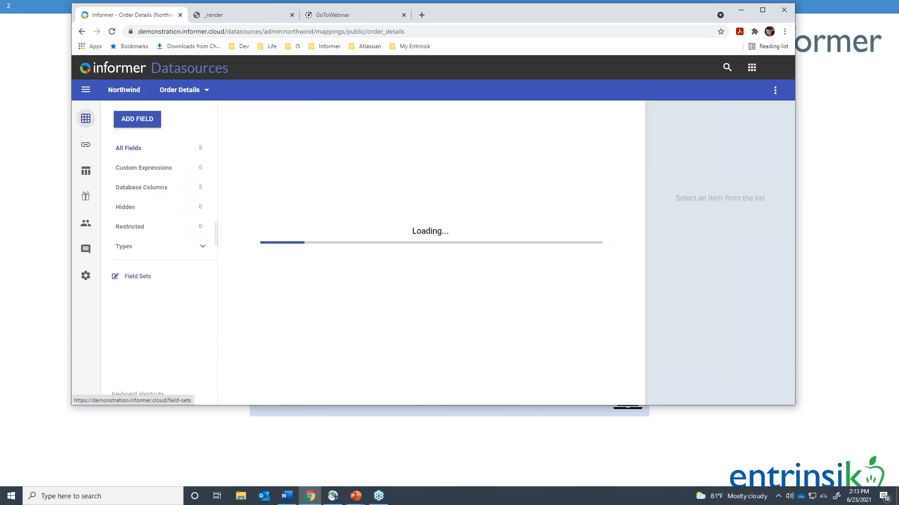
Step: Assign the Cart field set to all Order Details fields, from Discount through Unit Price
click(277, 170)
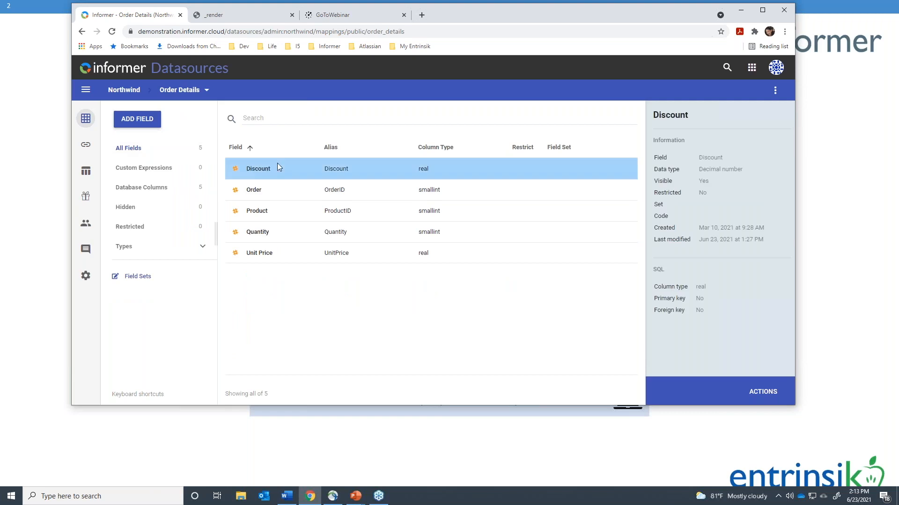
shift+click(282, 253)
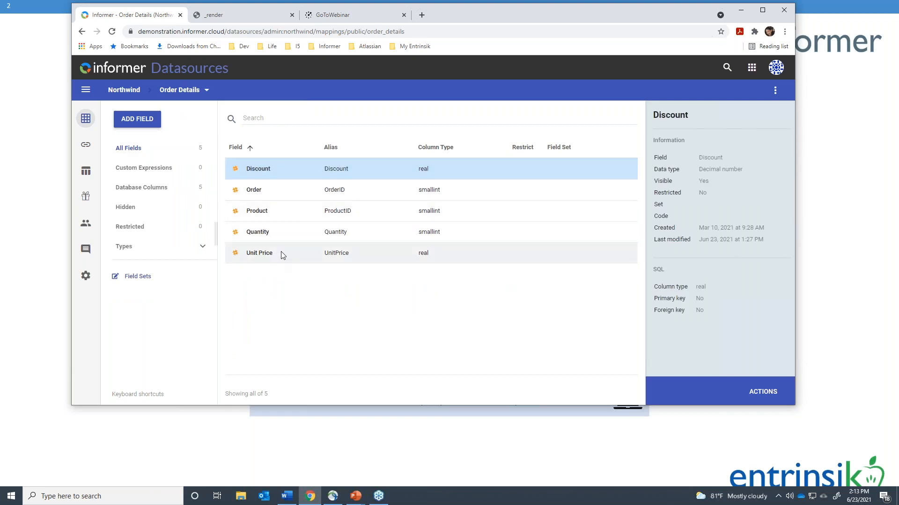
click(763, 391)
mouse_move(714, 324)
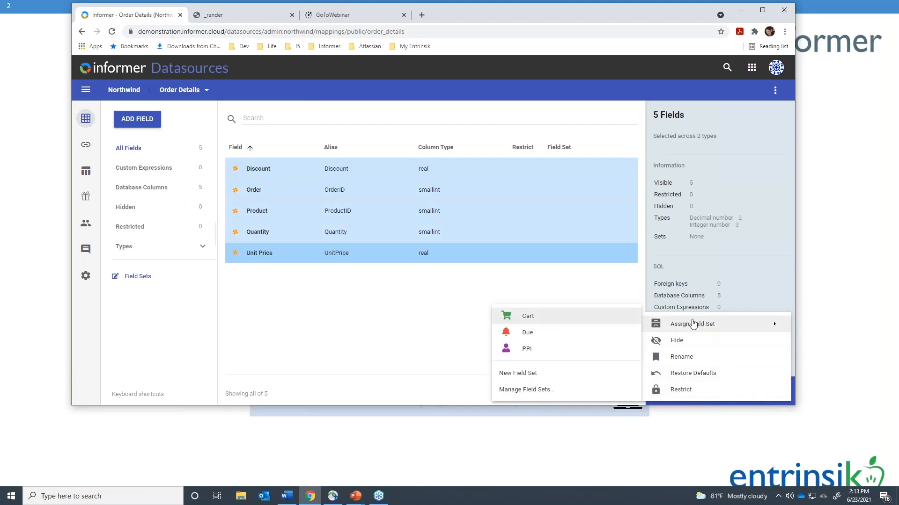
click(529, 318)
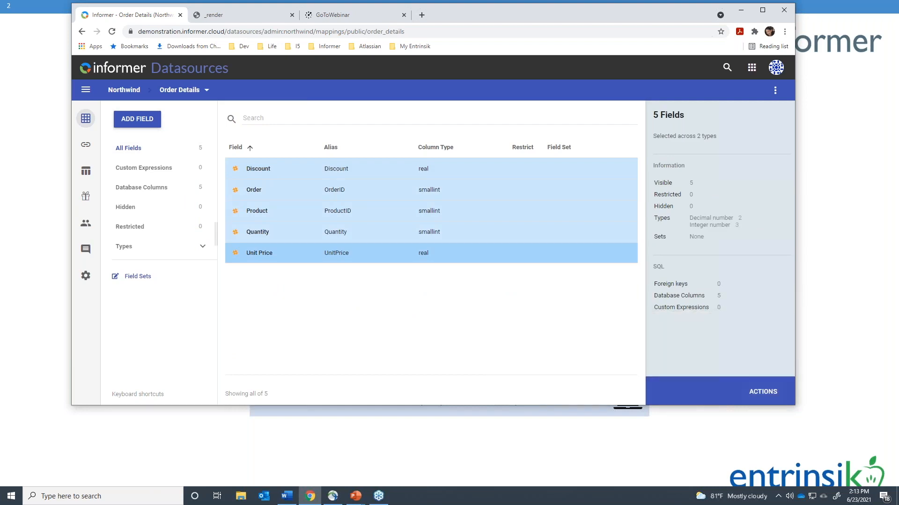
Step: Restrict only the Discount field in the Order Details mapping
click(274, 170)
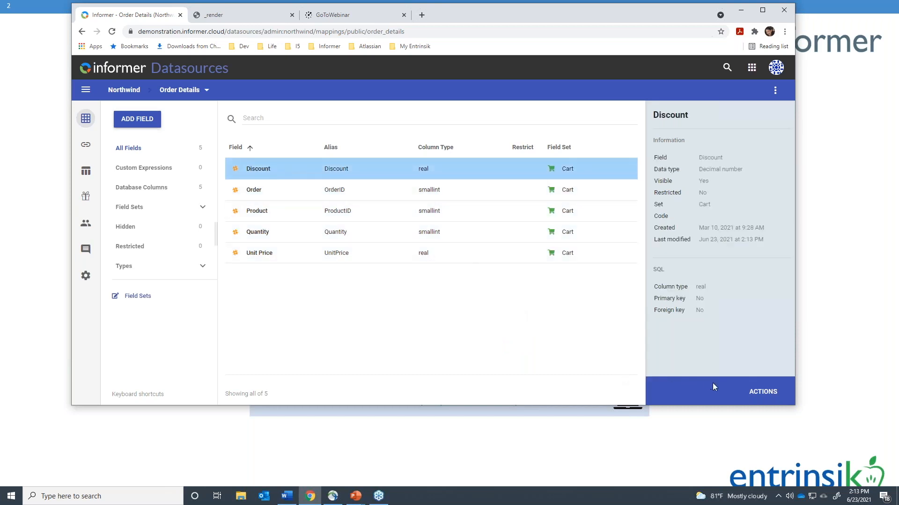
click(759, 394)
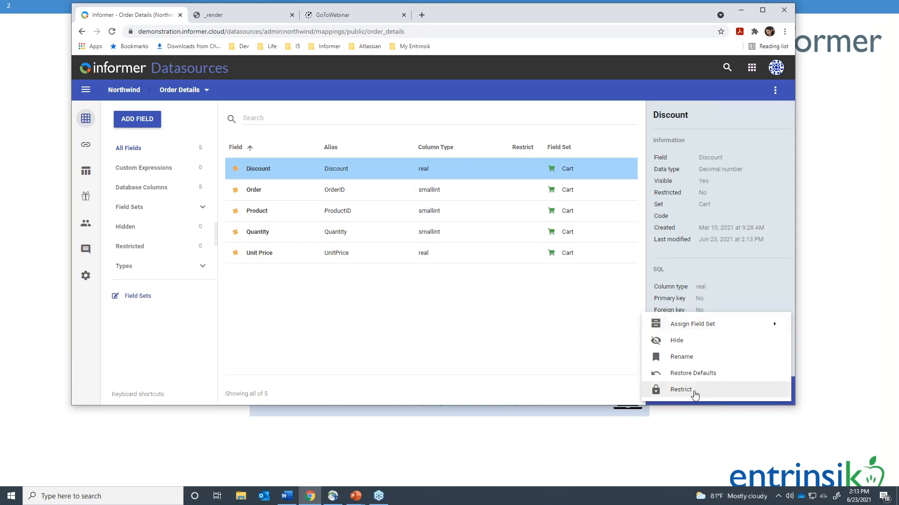
click(688, 392)
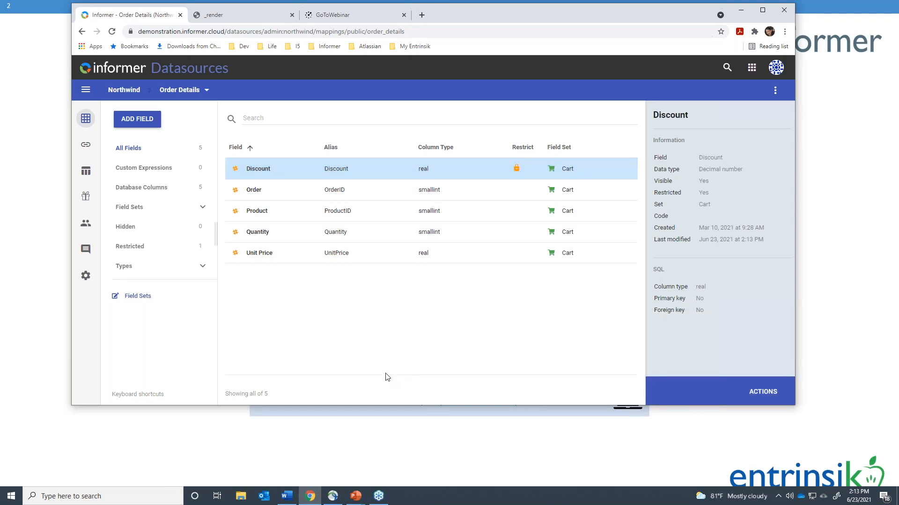
Step: Jump from the Order Details mapping to the Shippers mapping
click(206, 92)
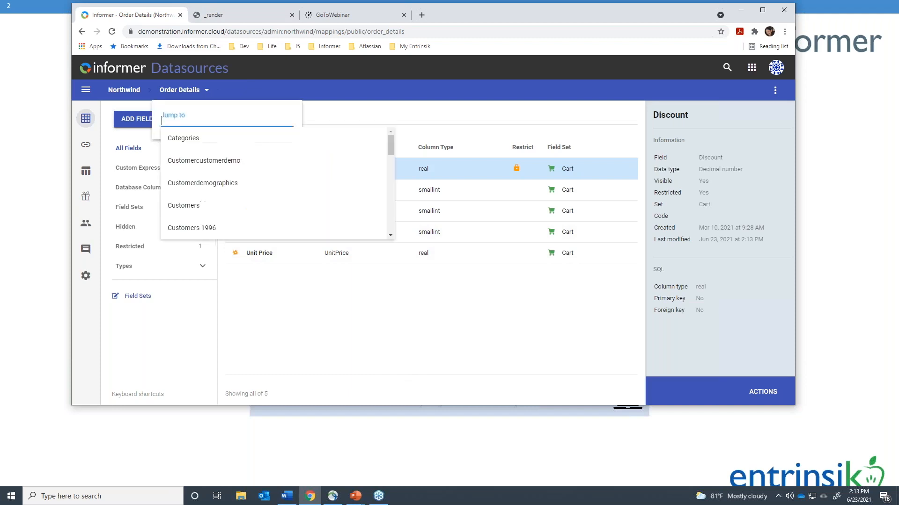
text(Ship)
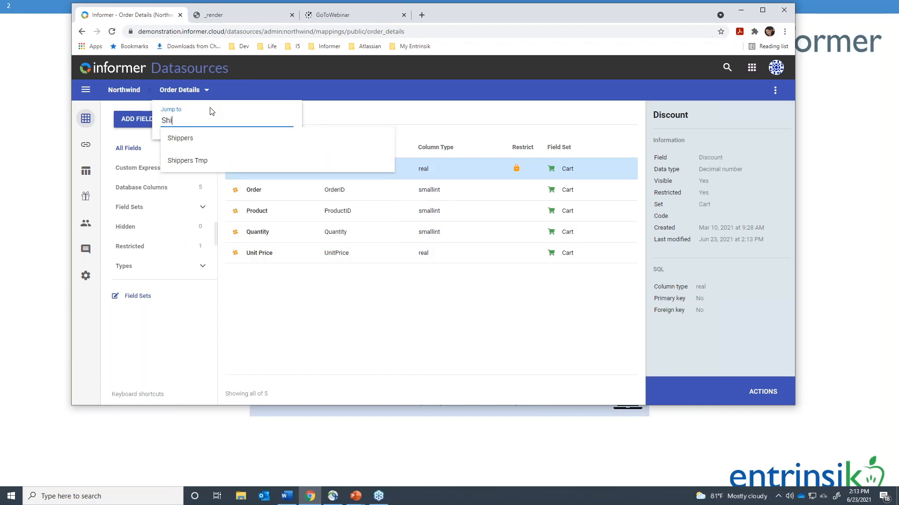
click(190, 139)
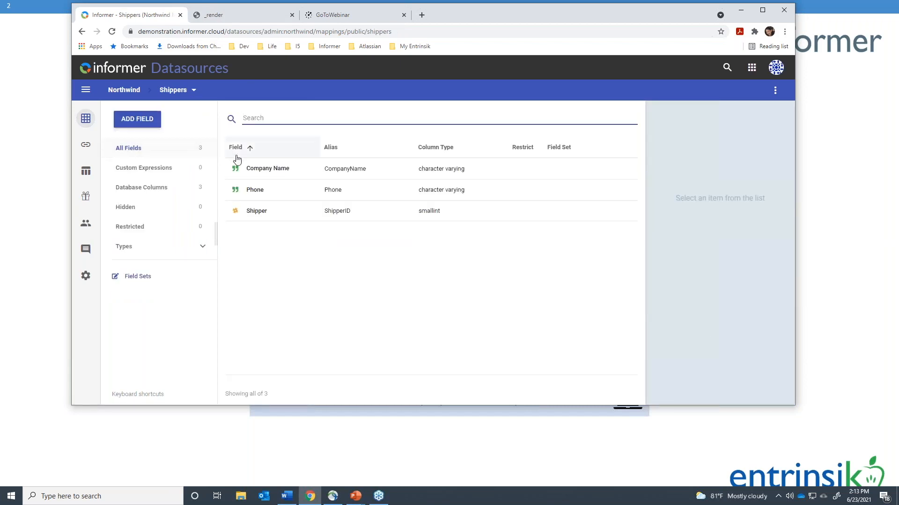
Step: Assign the Due field set to the Shipper field in the Shippers mapping and restrict that field
click(260, 213)
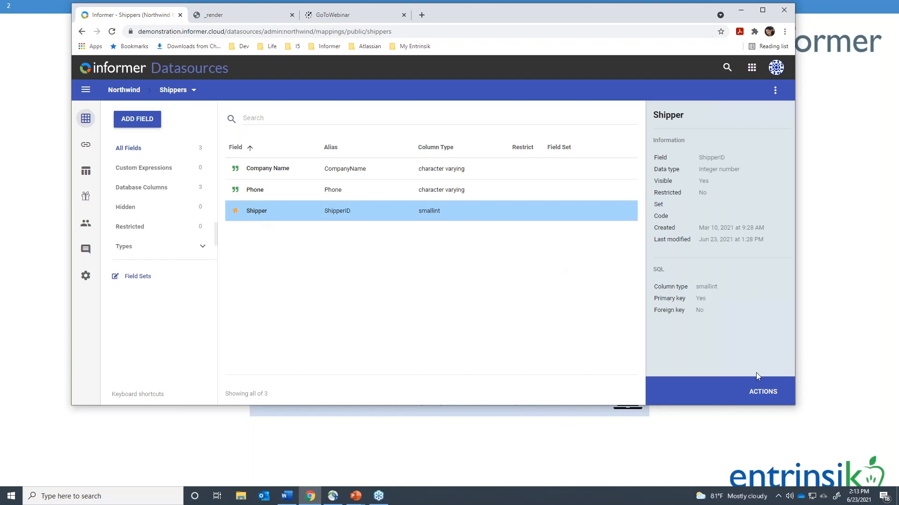
click(763, 392)
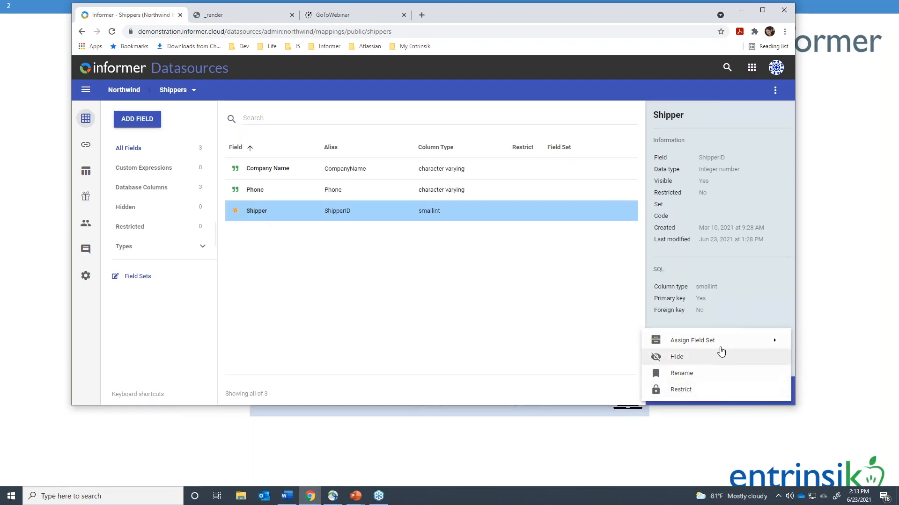
mouse_move(720, 343)
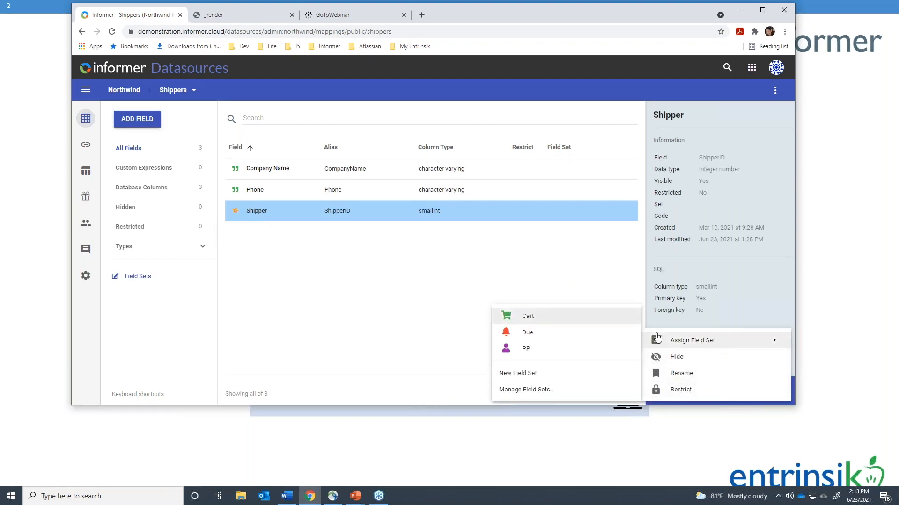
click(527, 333)
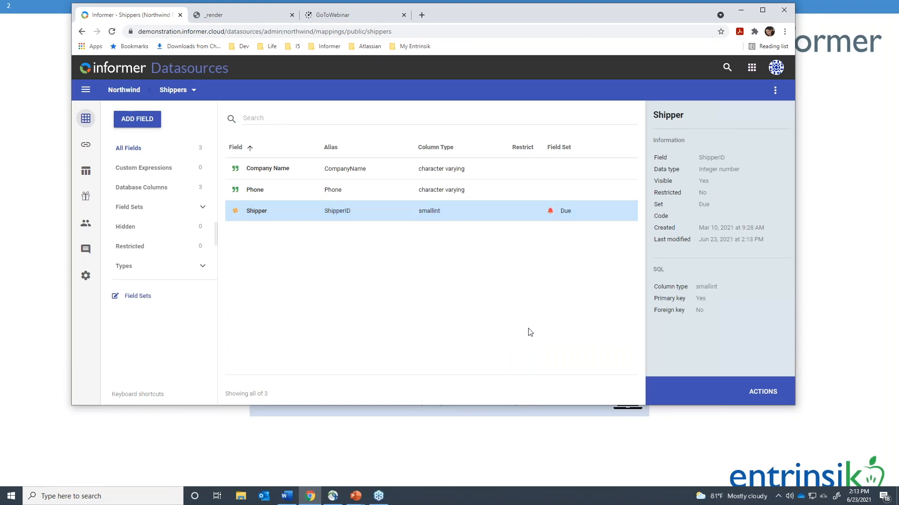
click(753, 396)
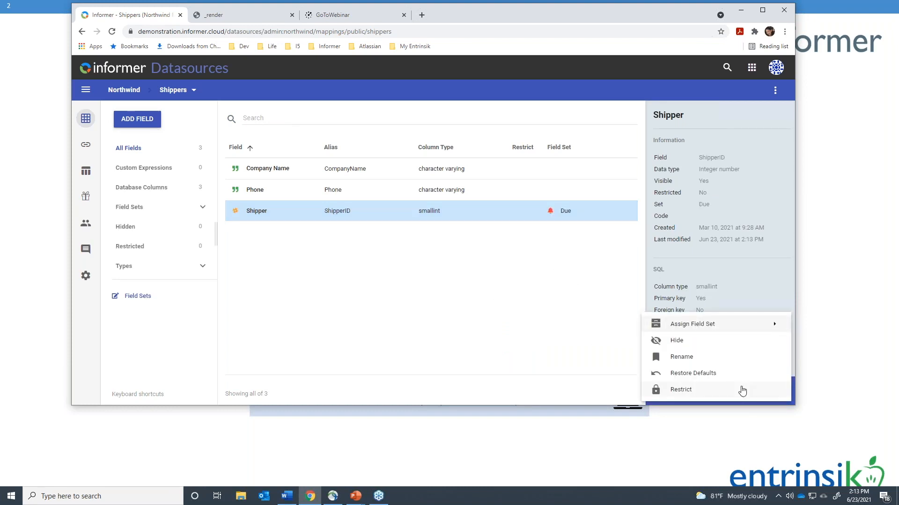
click(681, 390)
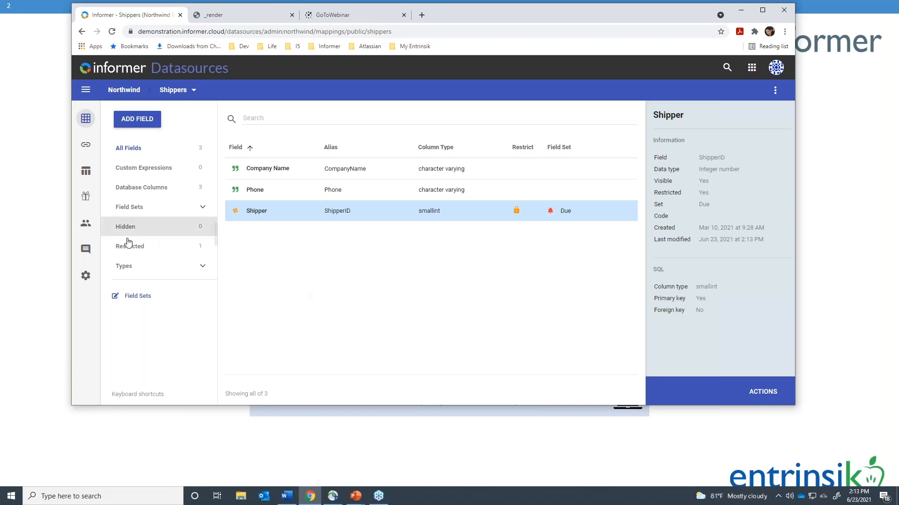
Step: Open the Northwind datasource's access settings and revoke the Executives team's access
click(85, 225)
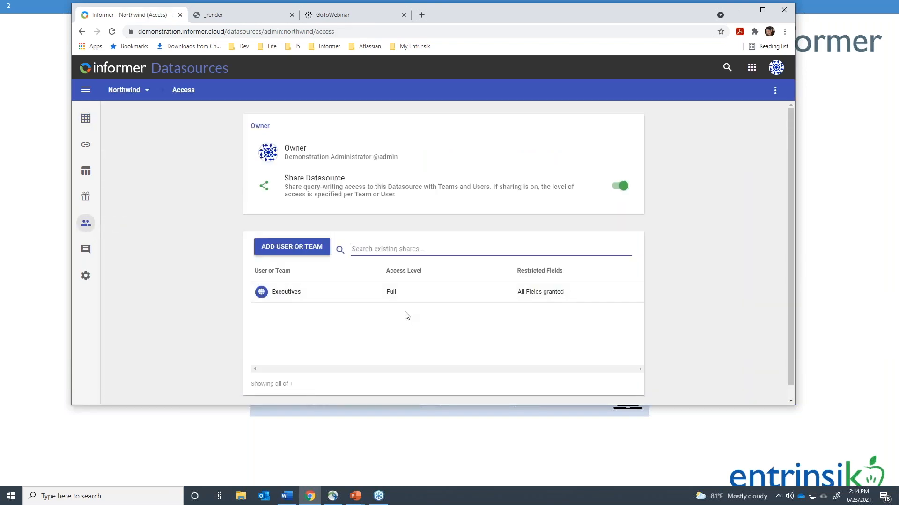
click(444, 294)
click(587, 369)
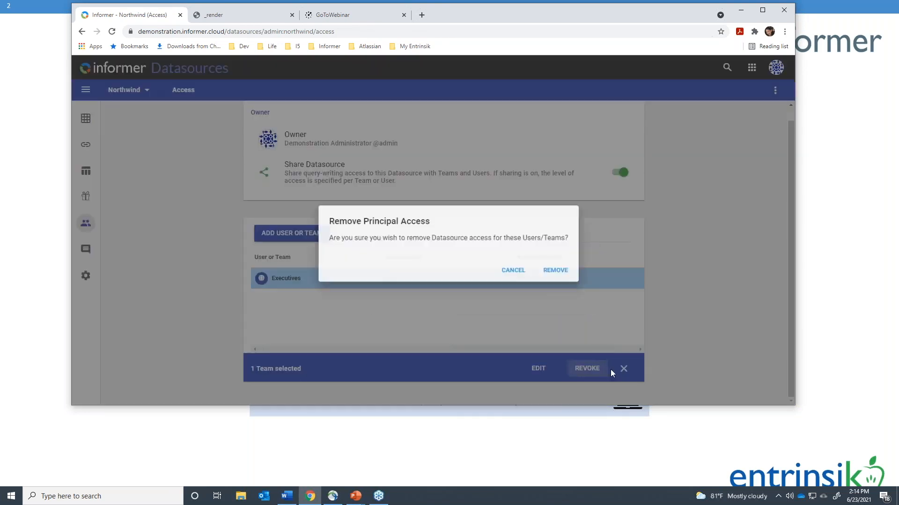
click(550, 259)
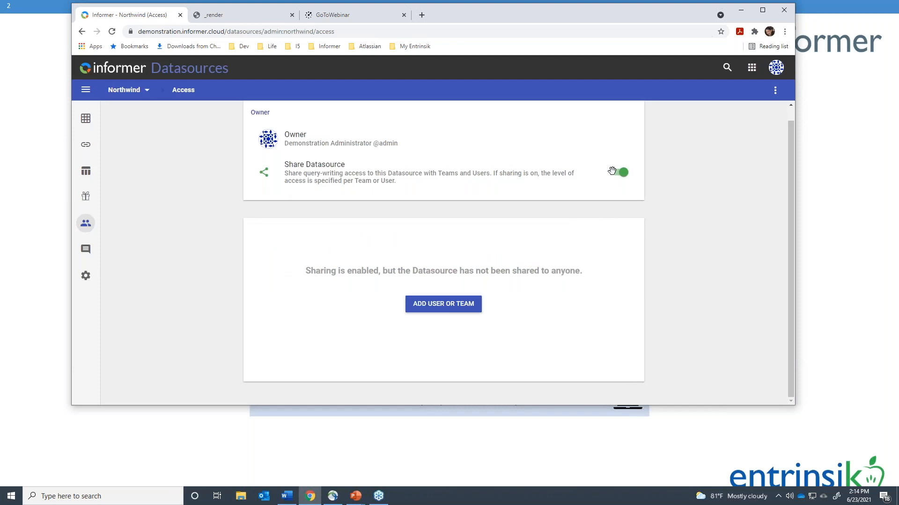
Step: Share the Northwind datasource with the Executives team at the Full Access level and save
click(448, 306)
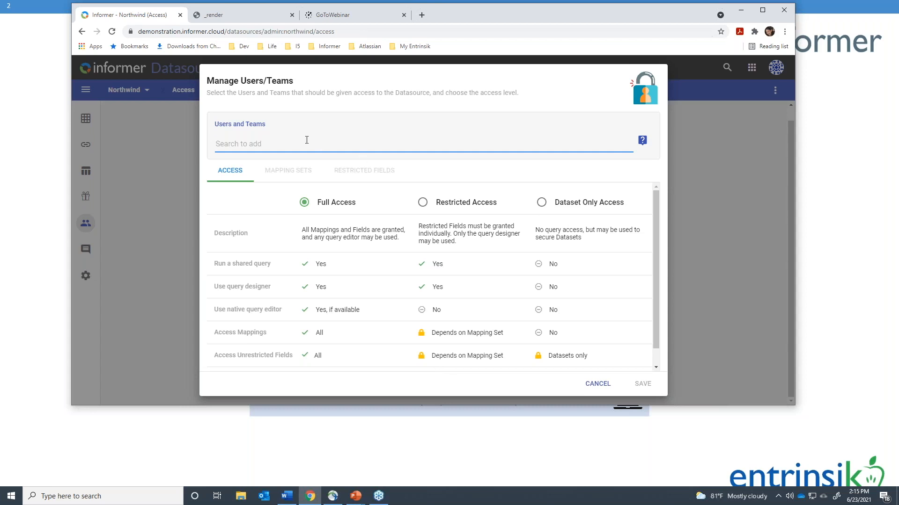
text(Ex)
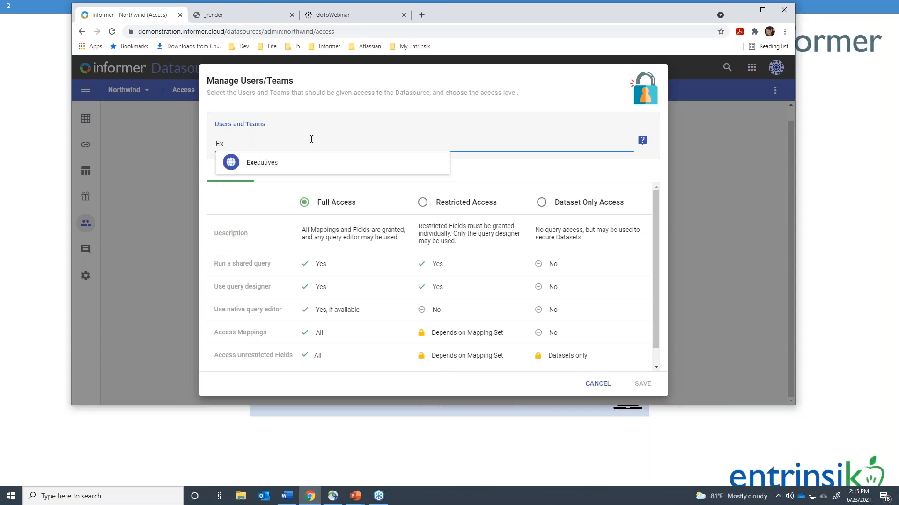
click(298, 164)
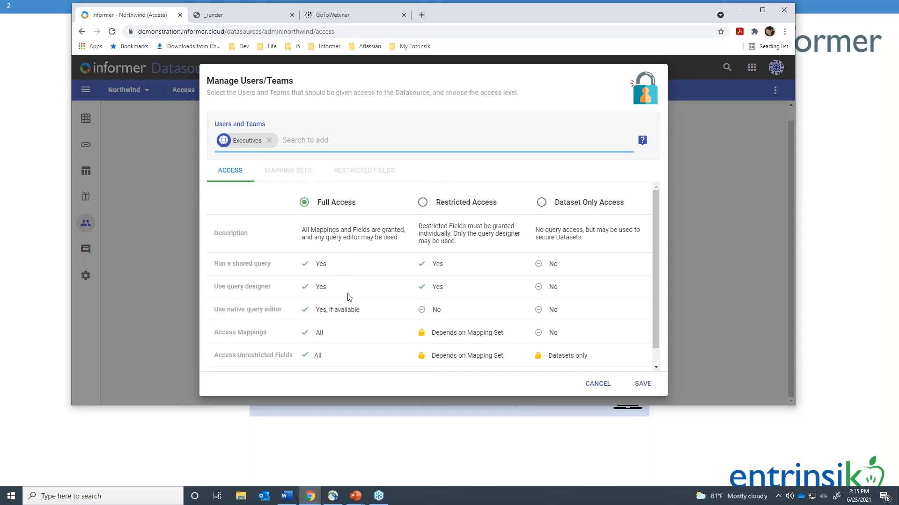
click(643, 387)
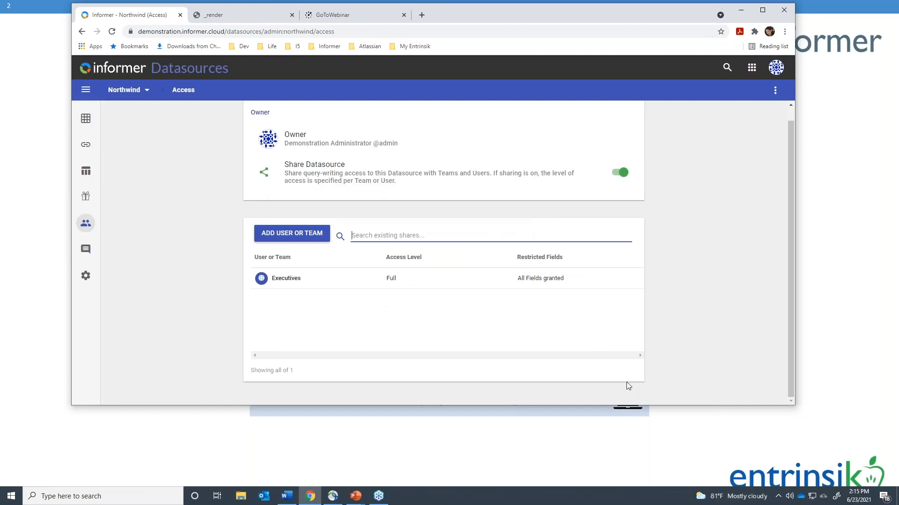
Step: Add the Sales team to the datasource's shares and set its level to Restricted Access
click(291, 233)
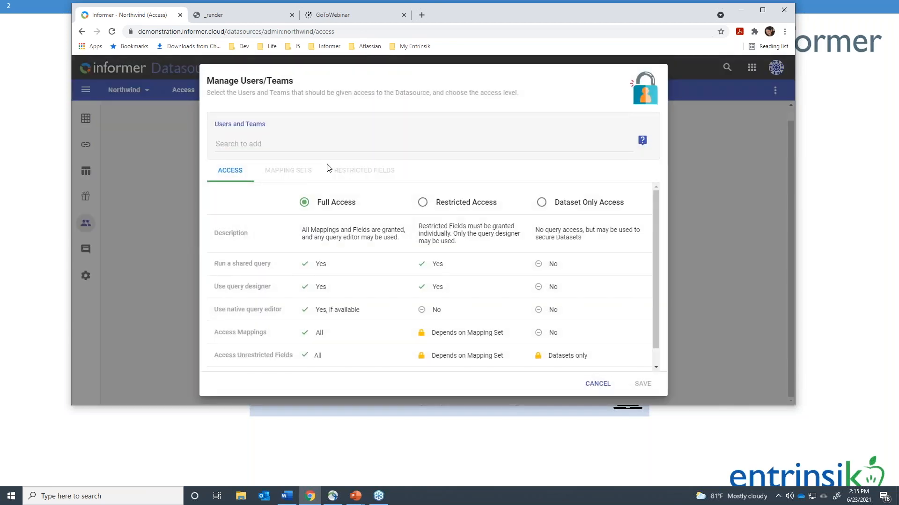
click(334, 148)
text(Sa)
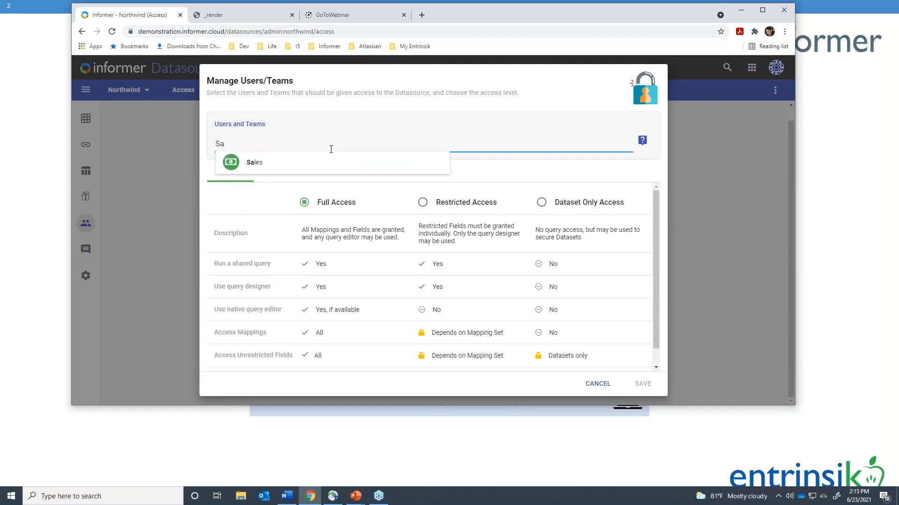
click(310, 169)
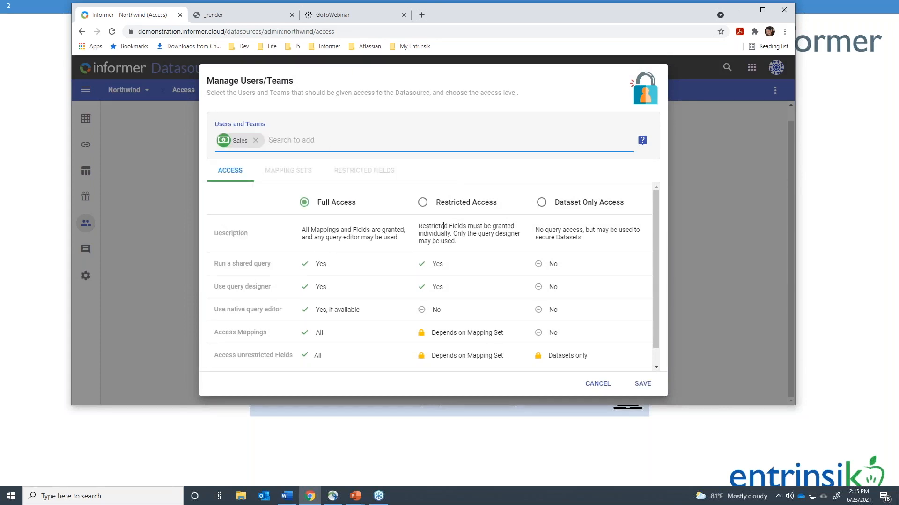
click(423, 203)
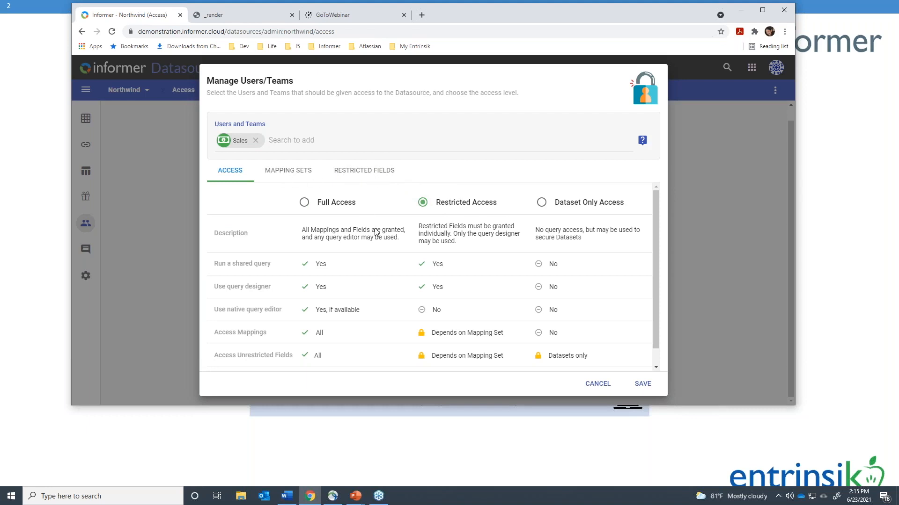
Step: Review the restricted fields available to the Sales team, try a search for "Re", and clear it
click(371, 174)
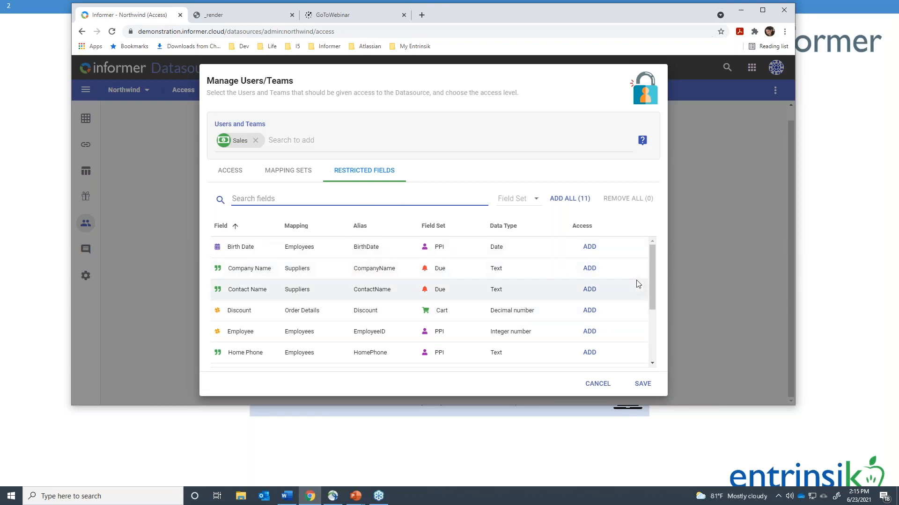
mouse_move(651, 281)
mouse_down()
mouse_move(650, 336)
mouse_move(650, 264)
mouse_up()
mouse_move(650, 267)
mouse_down()
mouse_move(649, 343)
mouse_move(649, 259)
mouse_up()
text(Re)
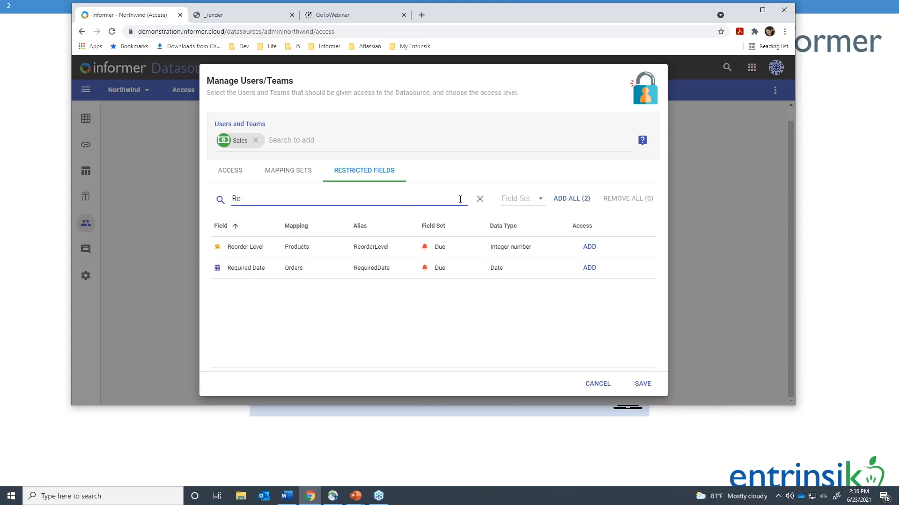
click(480, 198)
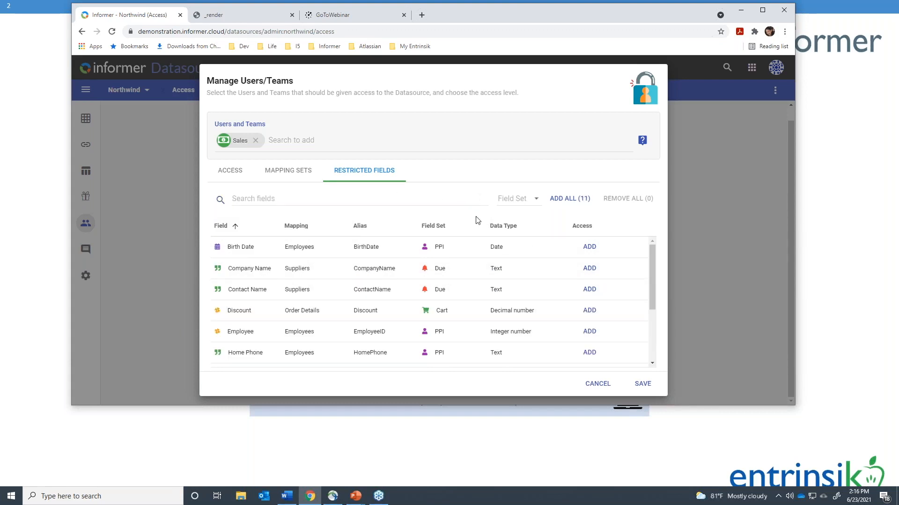
scroll(457, 297, down, 3)
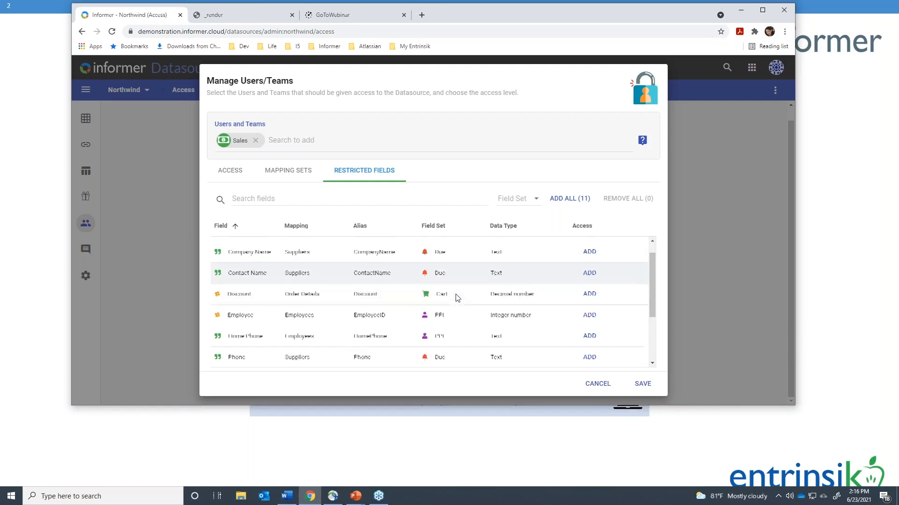
scroll(457, 297, up, 3)
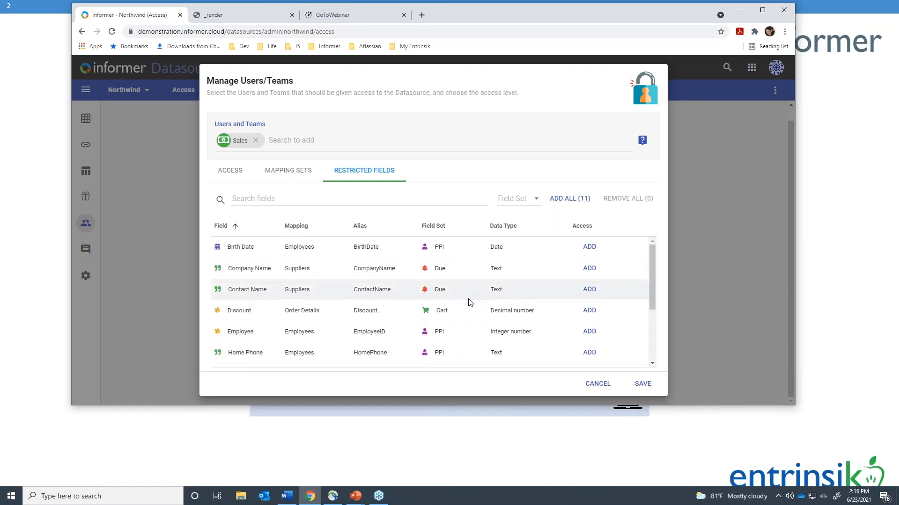
Step: Filter the restricted fields by the Cart field set and grant the Sales team the Discount field
click(534, 202)
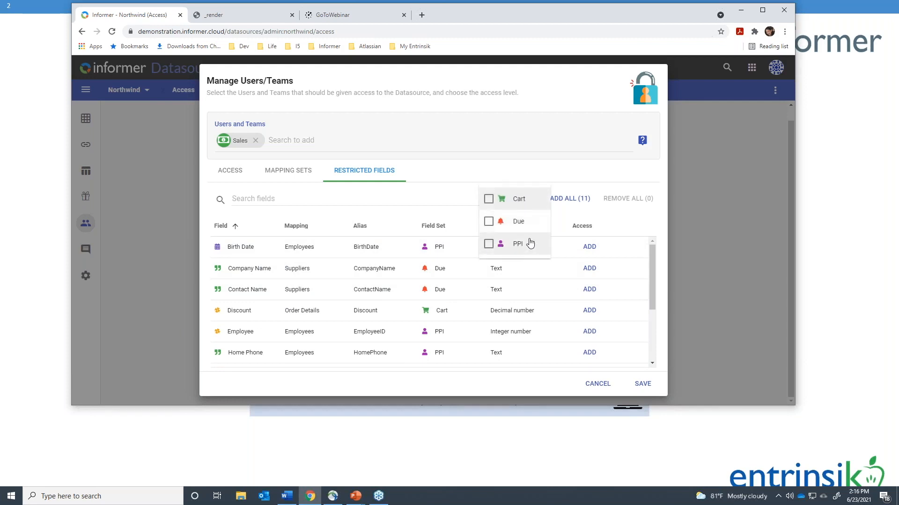
click(488, 200)
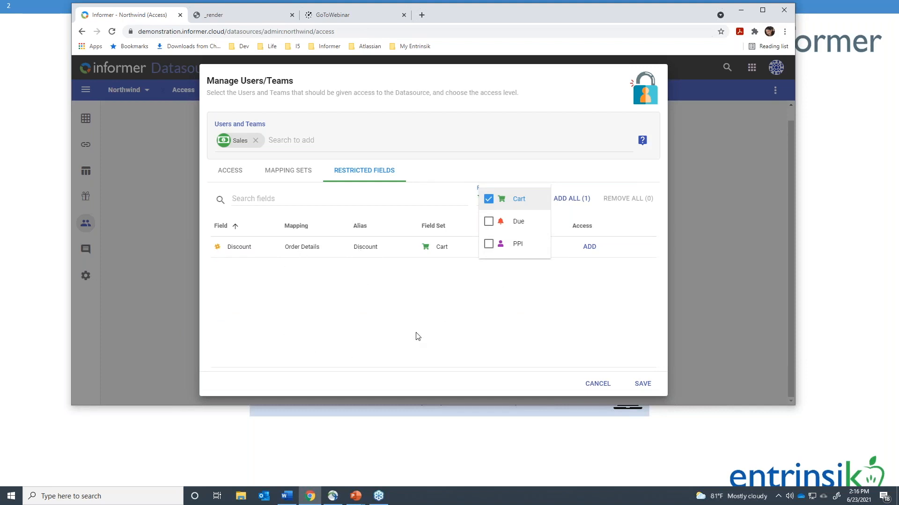
click(591, 251)
click(590, 250)
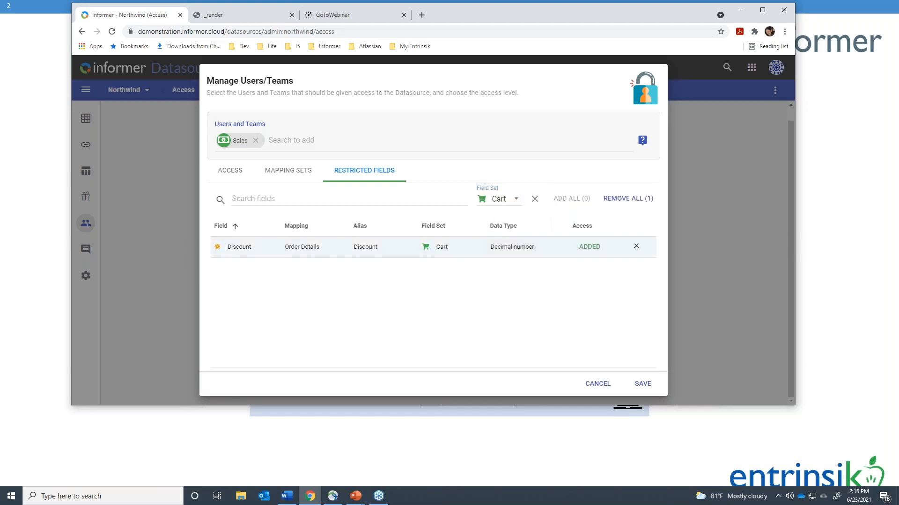
Step: Filter the restricted fields by the Due field set only, grant Sales the Required Date field, and save the share
click(515, 202)
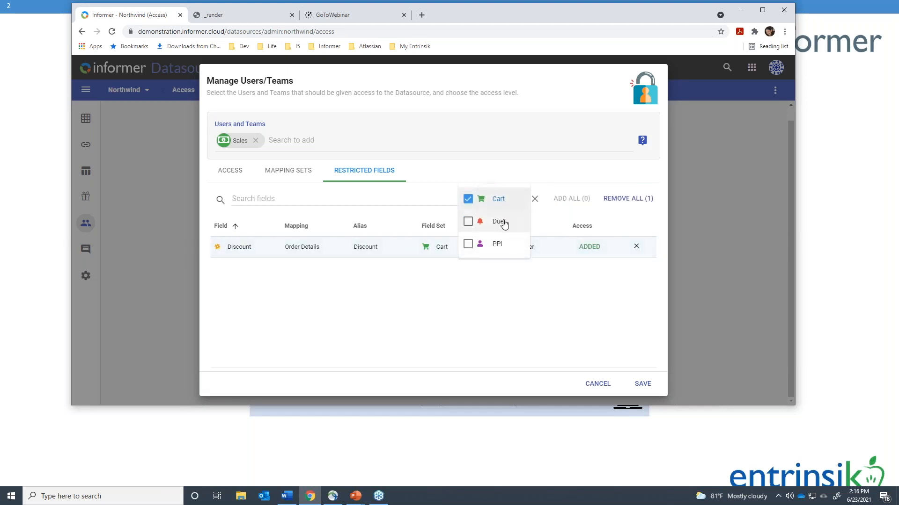
click(467, 222)
click(467, 198)
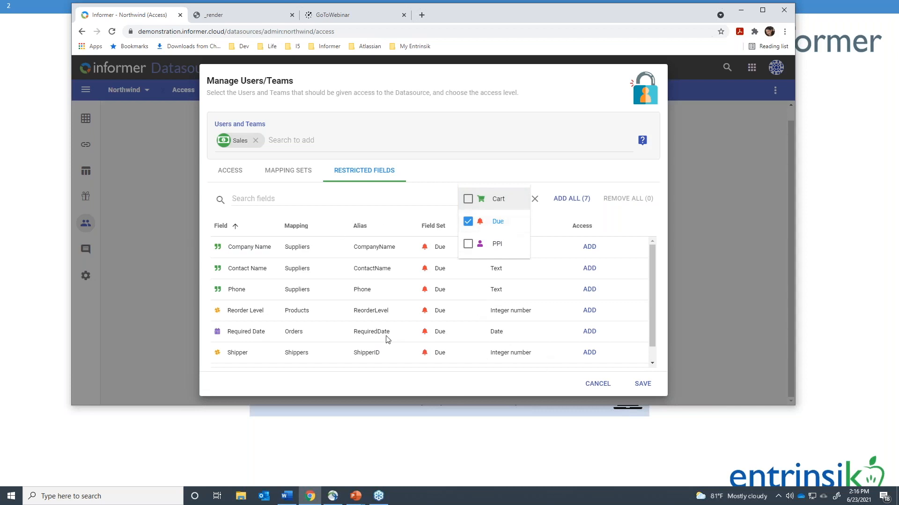
click(591, 333)
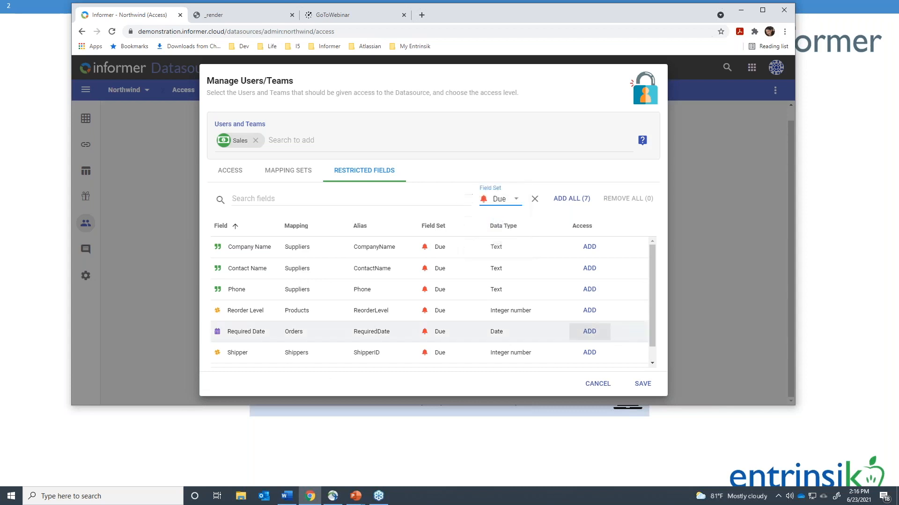
click(591, 333)
click(641, 384)
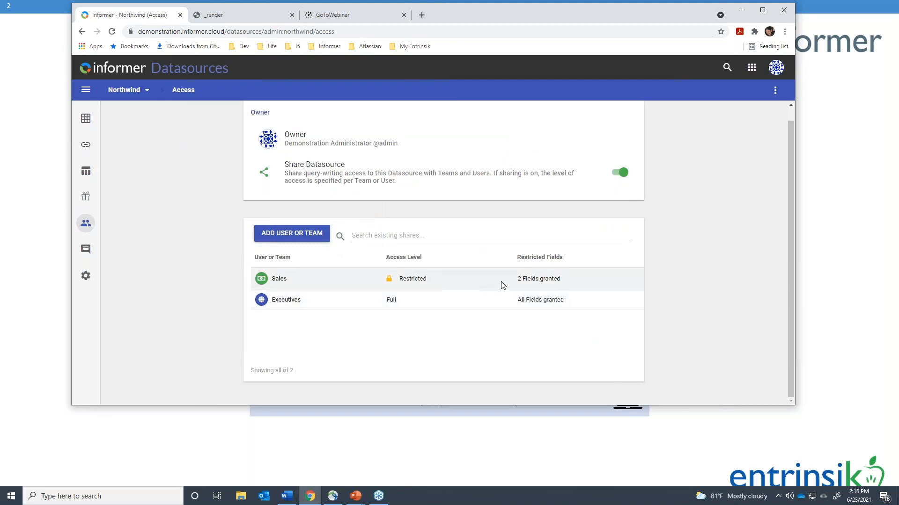
Step: Add the Operations team to the datasource's shares and set its level to Restricted Access
click(301, 237)
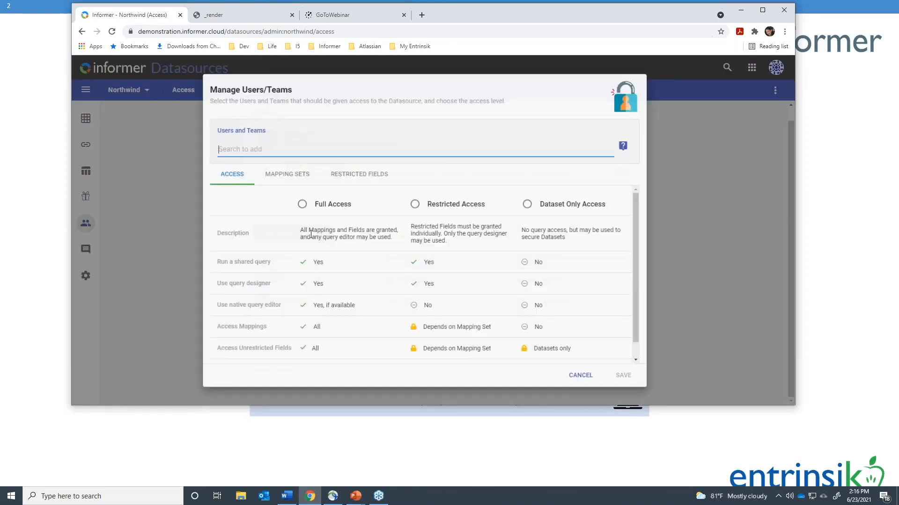
click(304, 142)
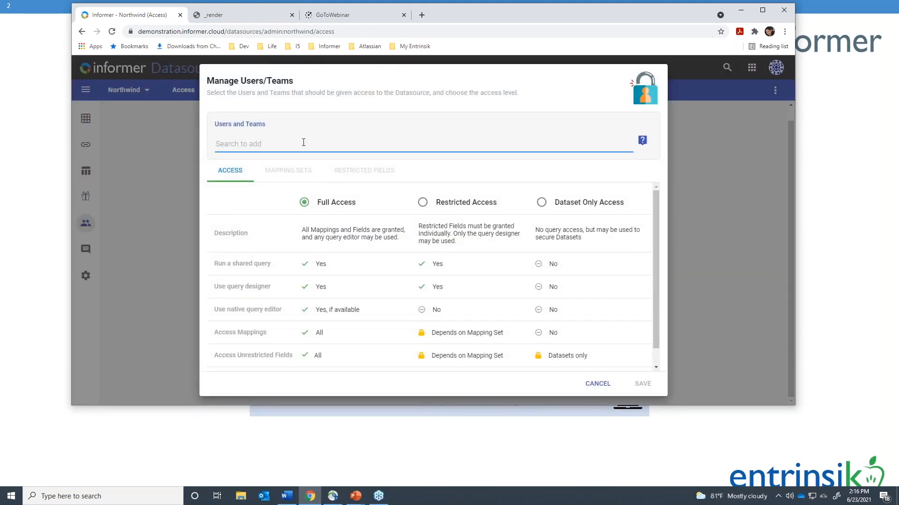
text(op)
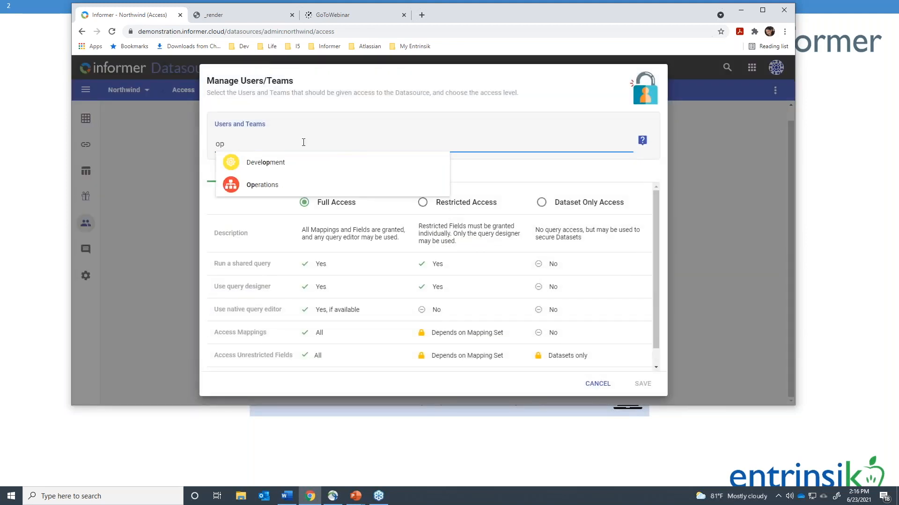
click(285, 187)
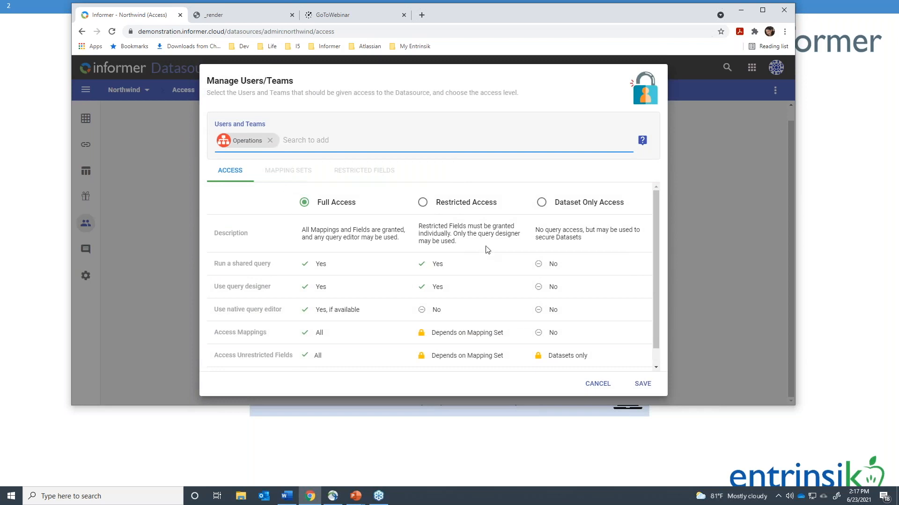
click(423, 203)
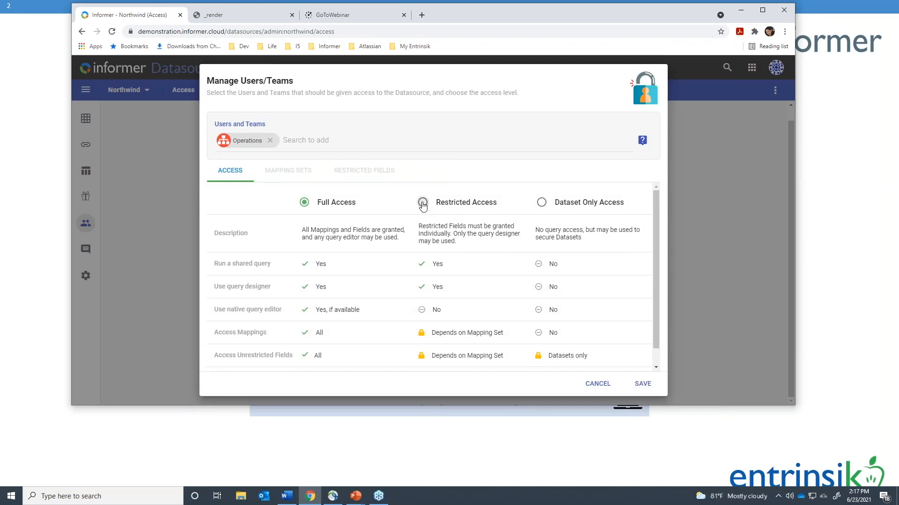
Step: Filter the restricted fields by the Due field set, grant Operations all of them, and save the share
click(373, 175)
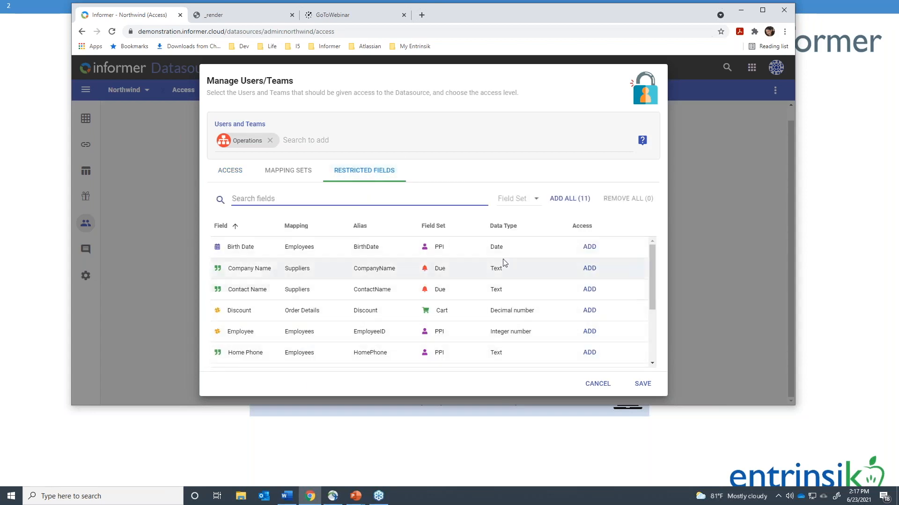
click(534, 200)
click(489, 223)
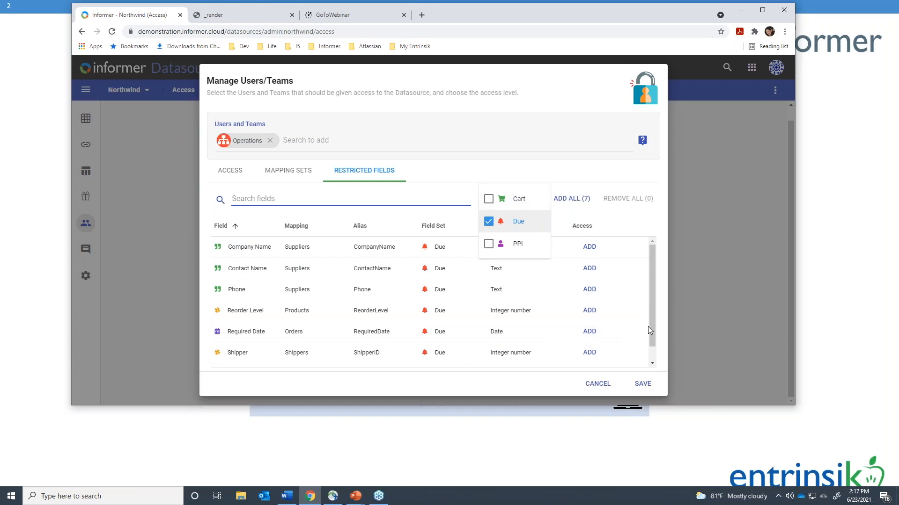
click(660, 358)
click(652, 358)
drag(653, 346, 651, 320)
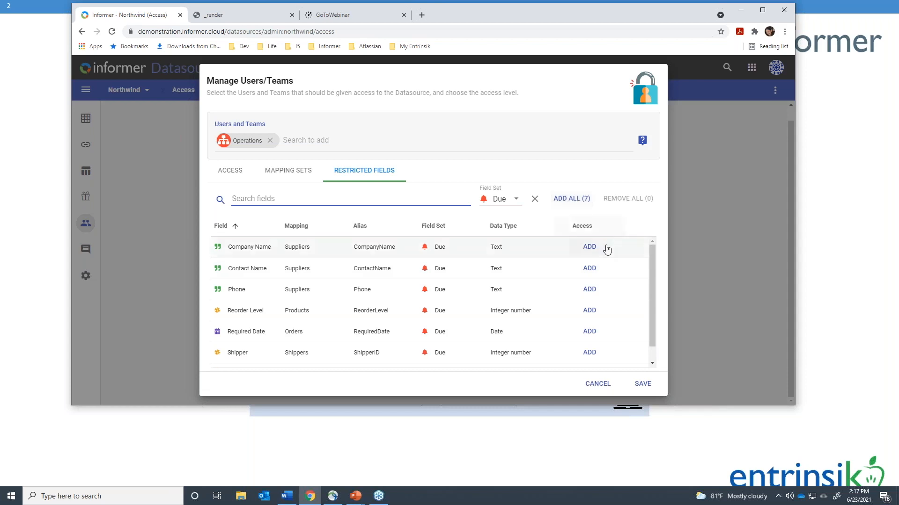
click(569, 200)
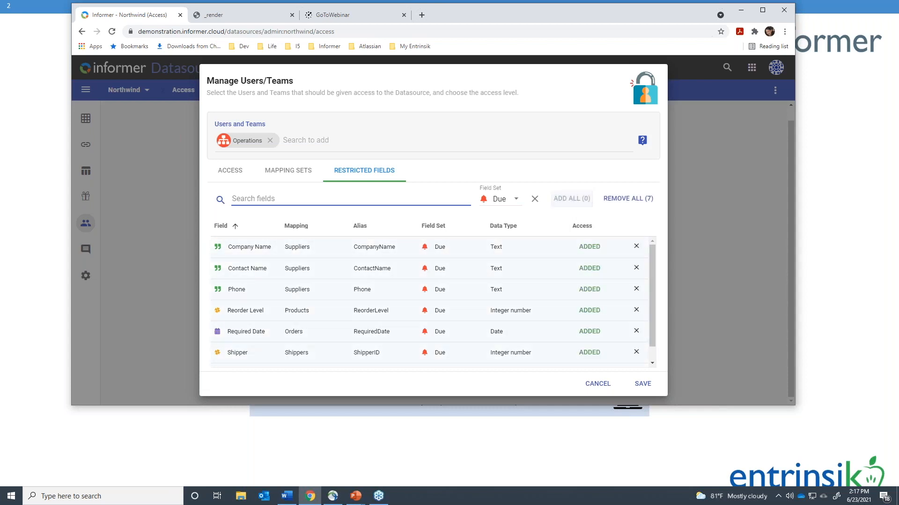
click(641, 384)
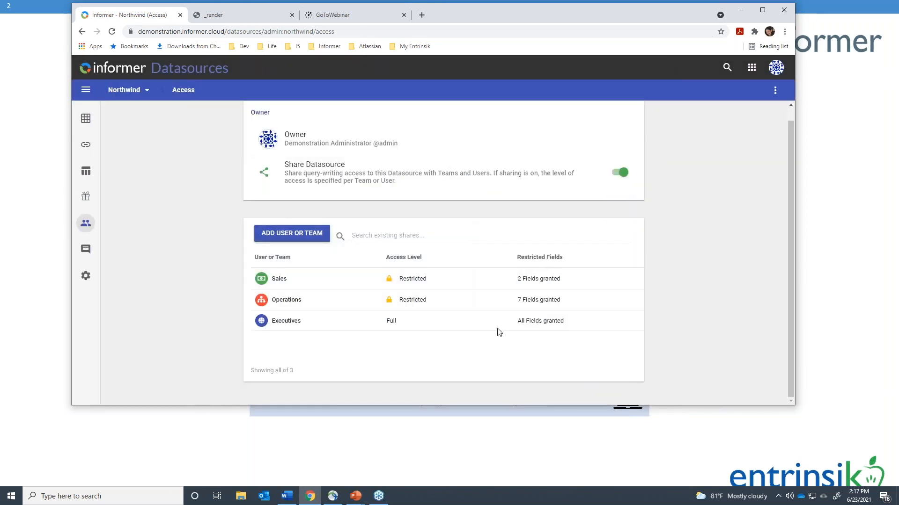
Step: Add the Human Resources team to the datasource's shares with Dataset Only Access
click(300, 234)
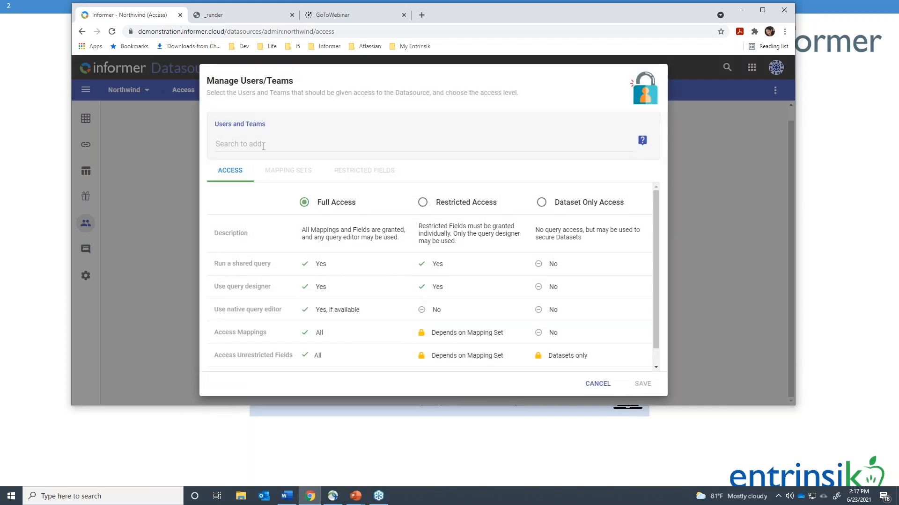
click(264, 145)
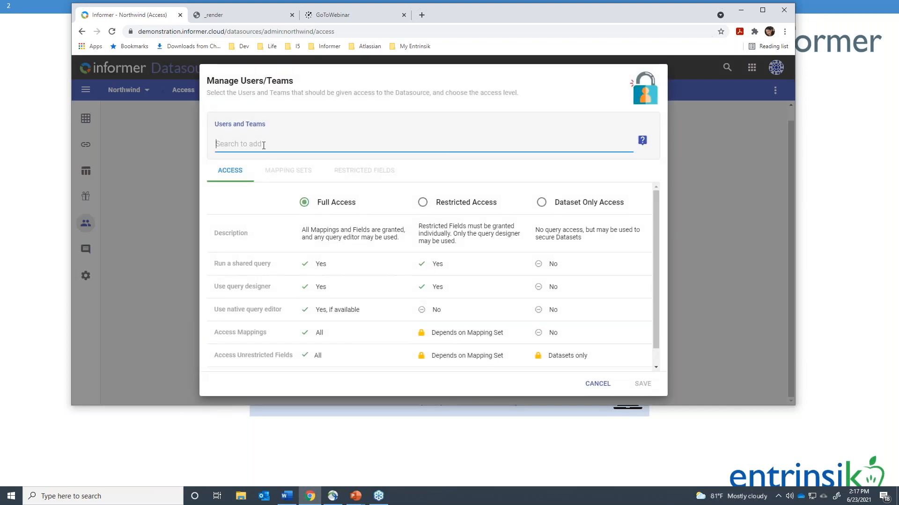
text(Human)
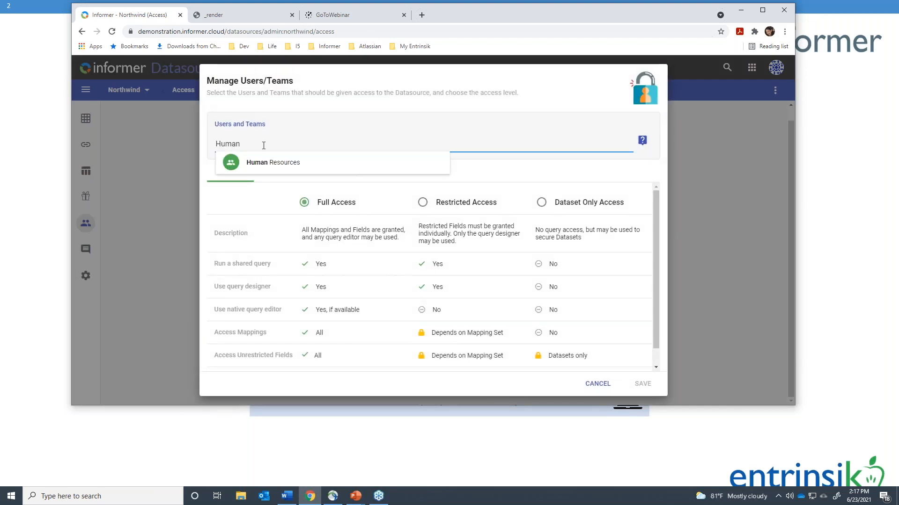
click(271, 163)
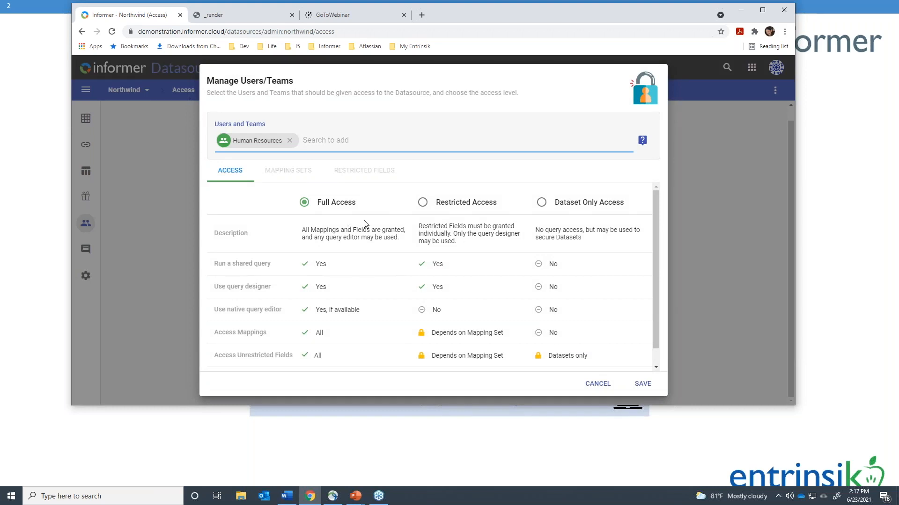
click(542, 203)
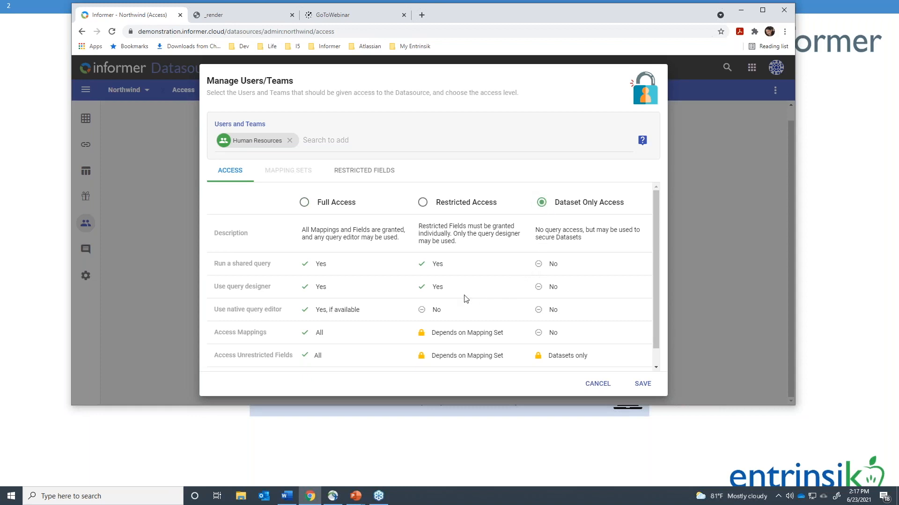
Step: Filter the restricted fields by the PPI field set, grant Human Resources all of them, and save the share
click(357, 171)
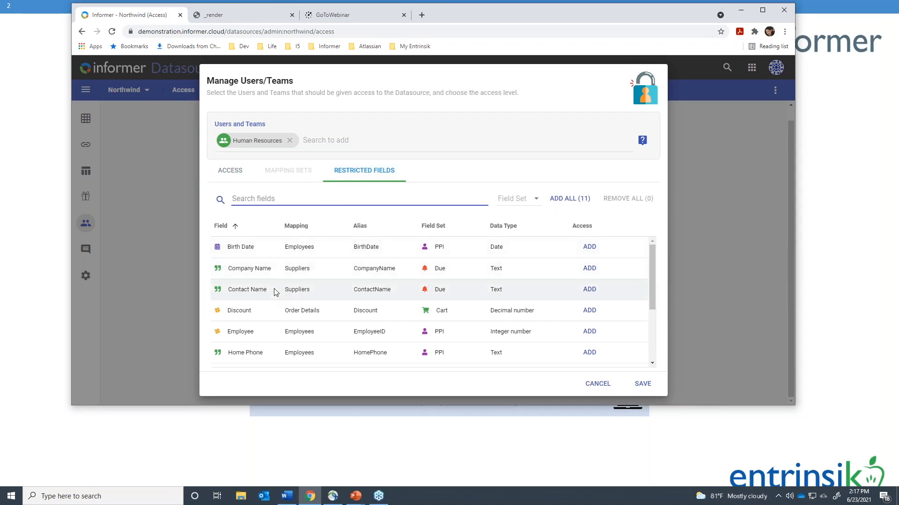
click(529, 200)
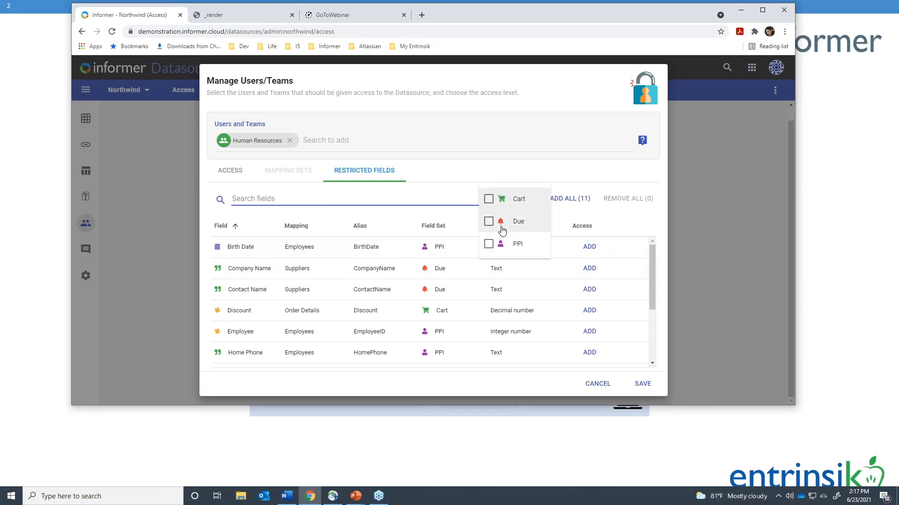
click(489, 244)
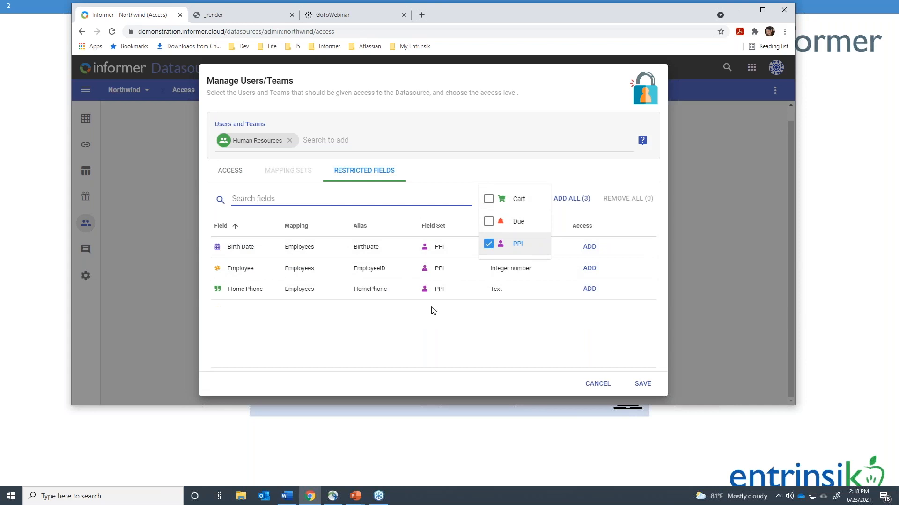
click(574, 202)
click(572, 200)
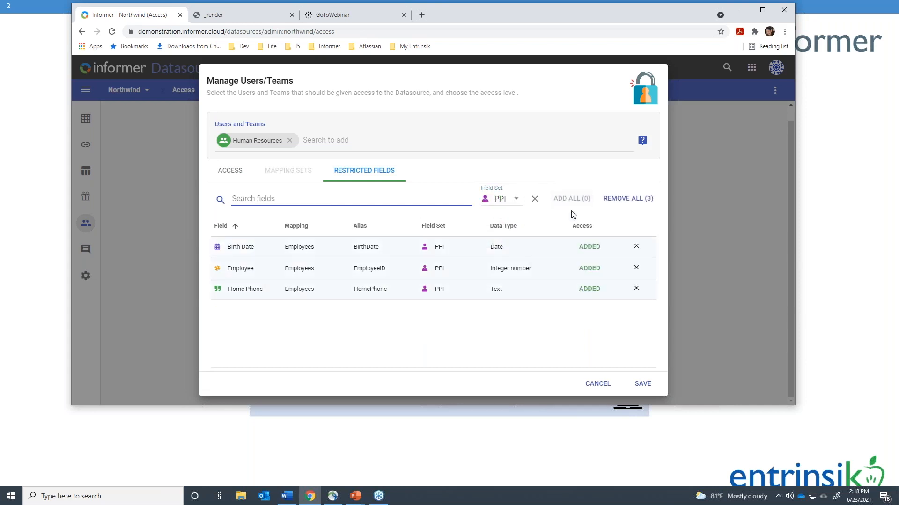
click(643, 384)
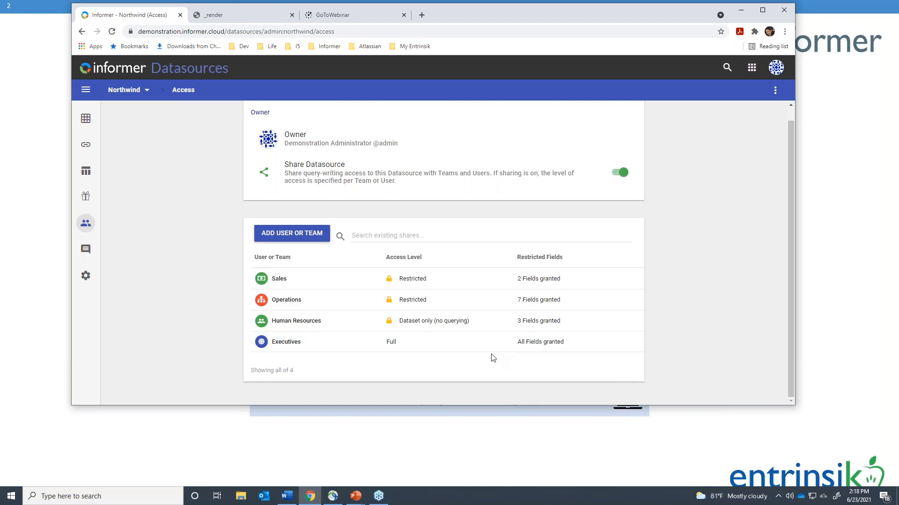
Step: Return to the list of all datasources and check which Web types are offered for a new datasource
scroll(489, 357, up, 1)
click(202, 74)
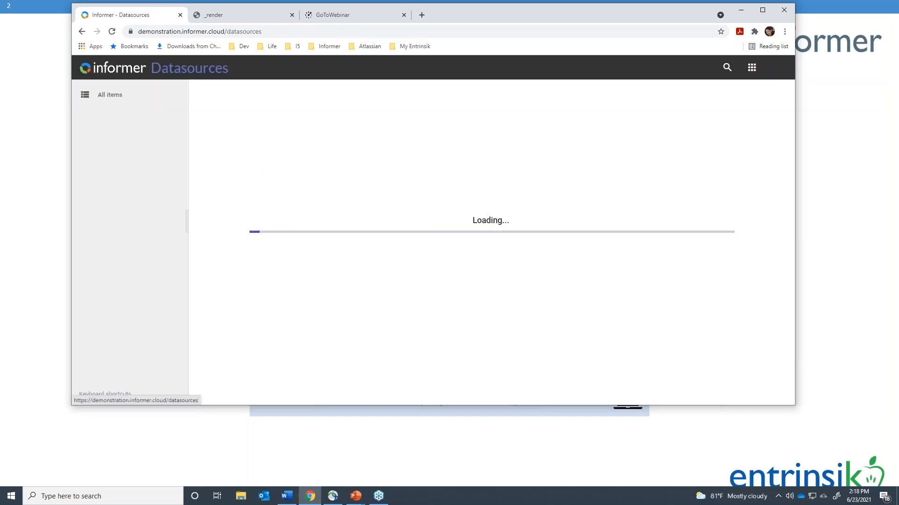
click(121, 102)
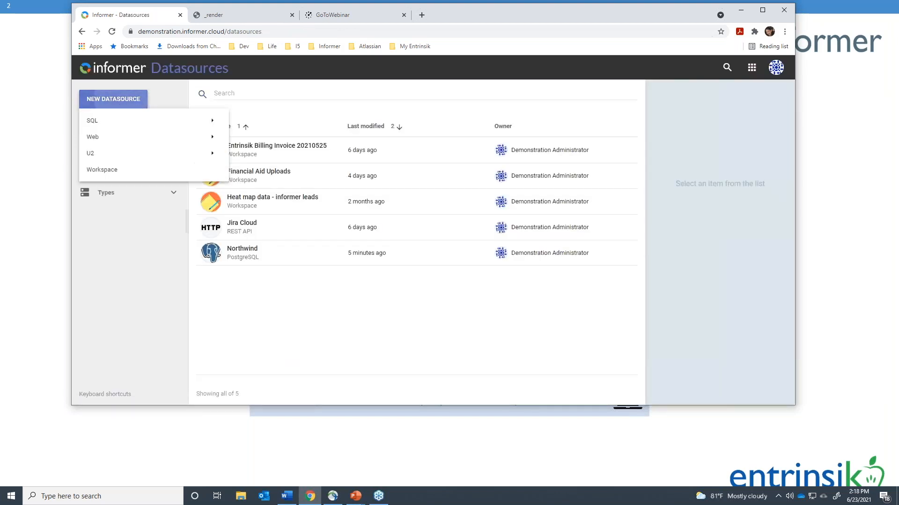
mouse_move(102, 138)
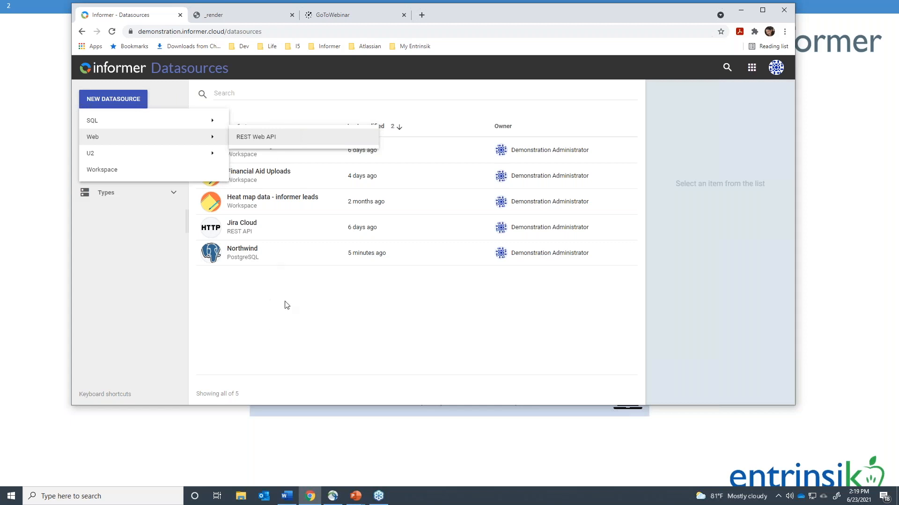
click(255, 304)
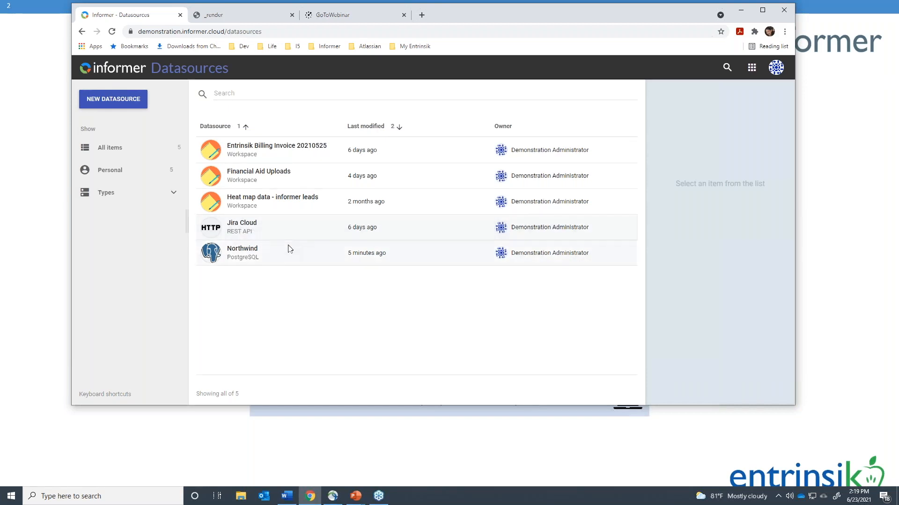
Step: Open the Informer 5 - Open/In Progress Epics dataset from the datasets list and look through its records
click(124, 71)
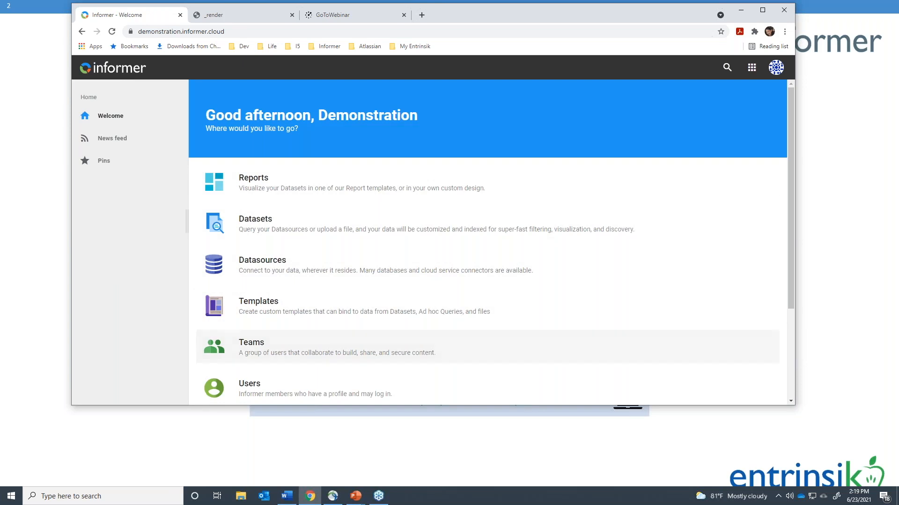
click(344, 229)
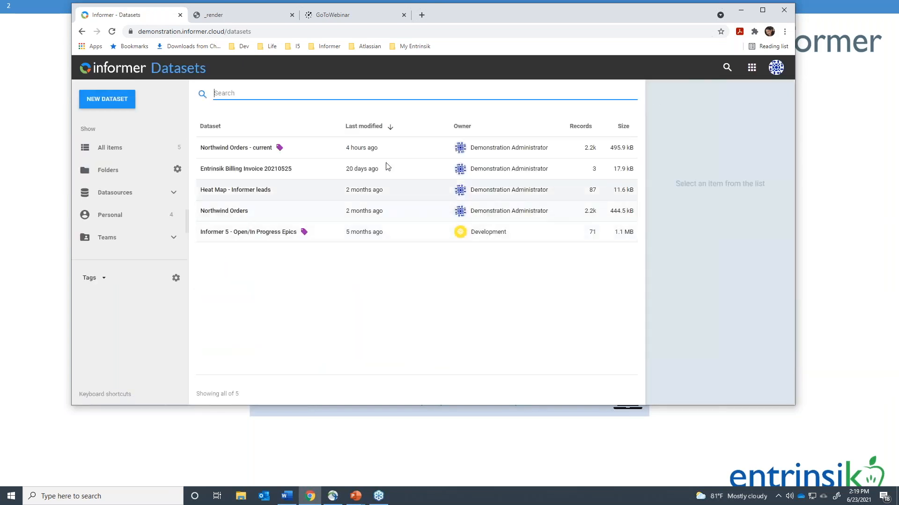
click(269, 237)
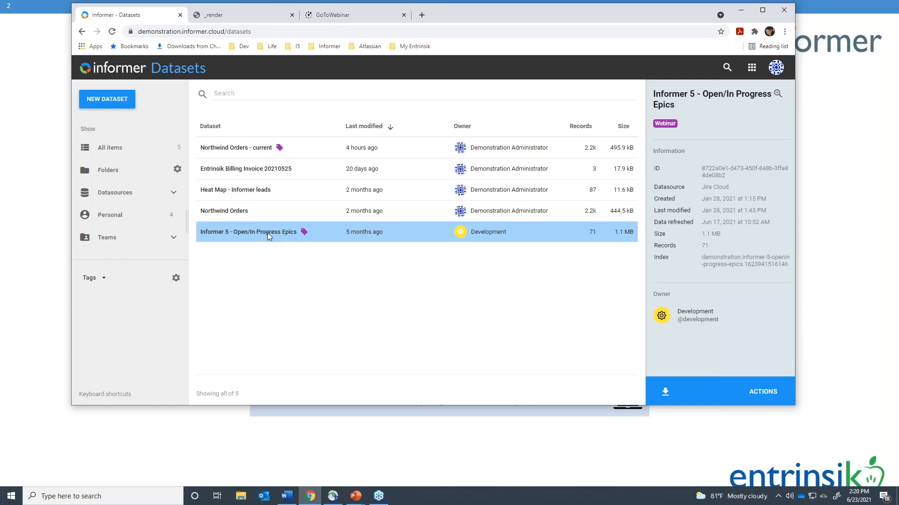
double_click(268, 232)
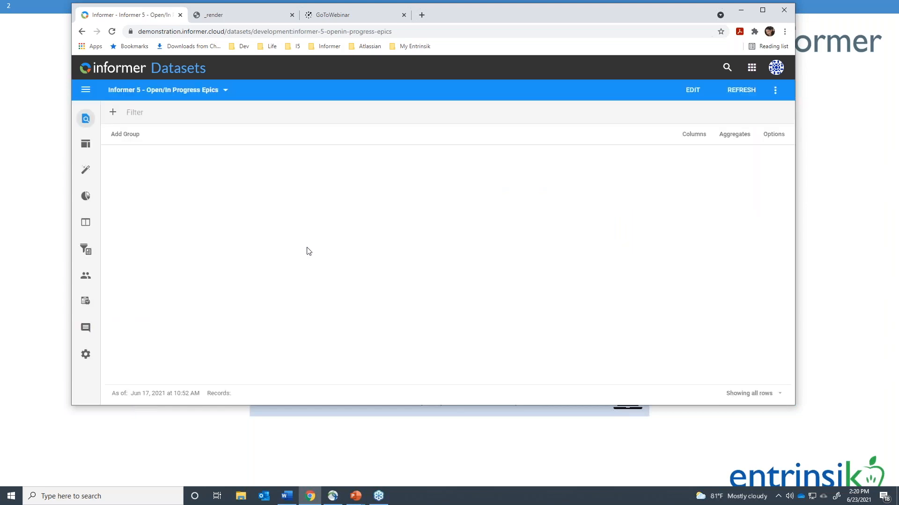
scroll(313, 277, down, 5)
scroll(312, 277, up, 5)
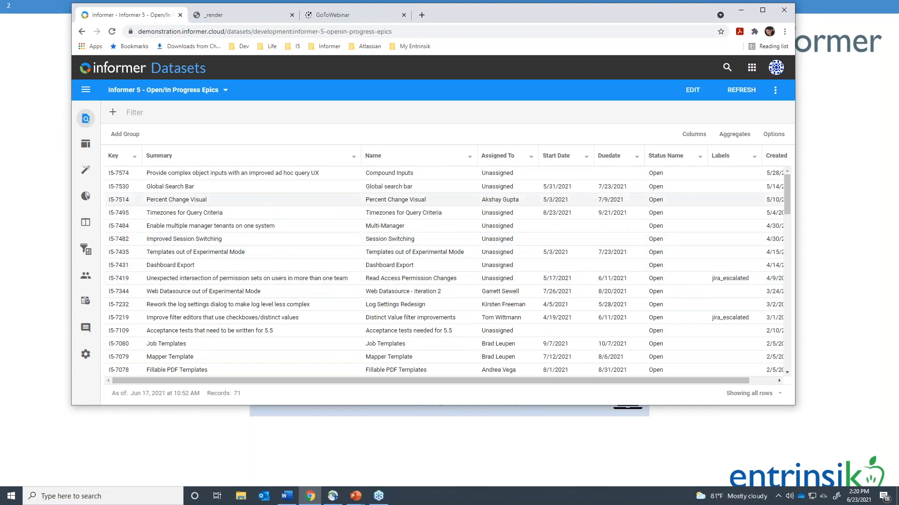
Step: Open the Northwind Orders - current dataset's field list in a maximized window and examine which fields are restricted
click(177, 68)
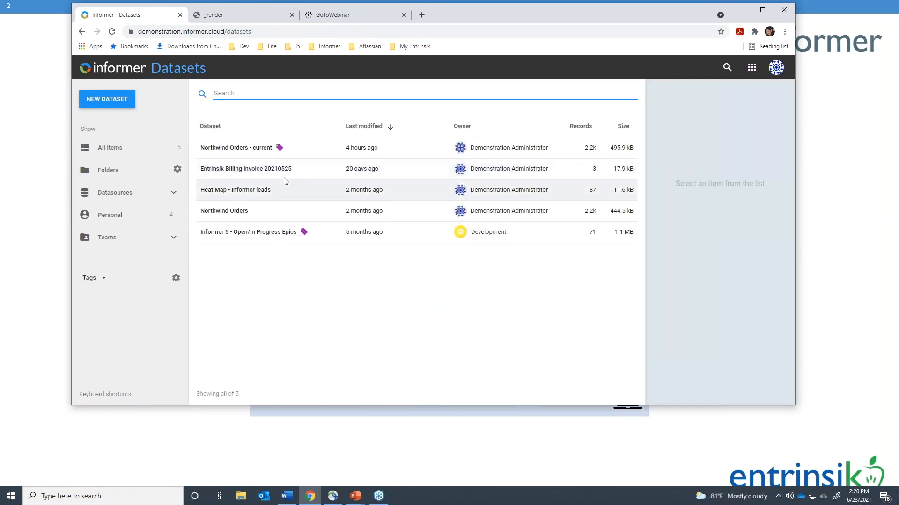
double_click(260, 149)
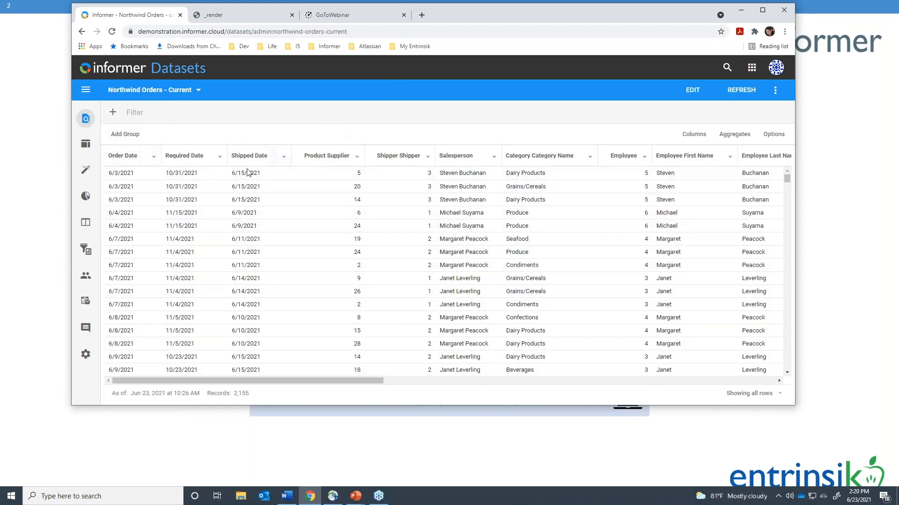
click(86, 226)
drag(622, 20, 586, 20)
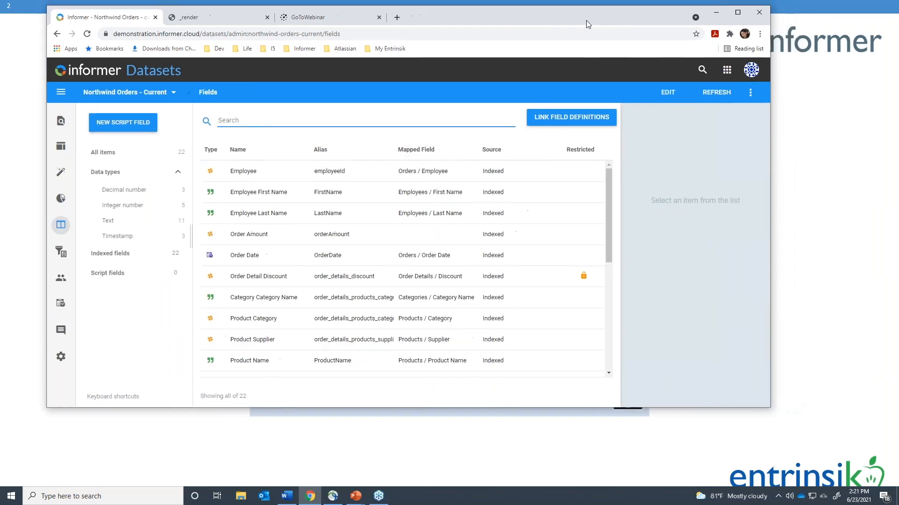
click(727, 11)
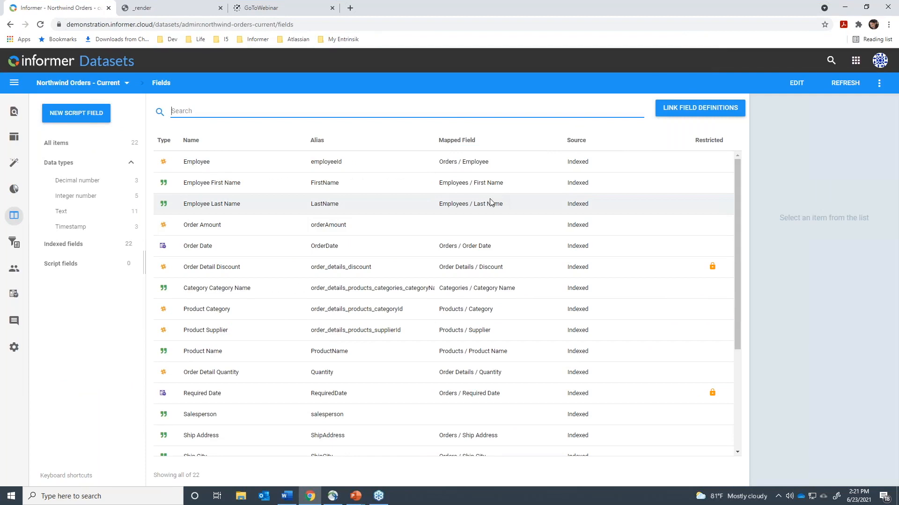
scroll(490, 202, down, 5)
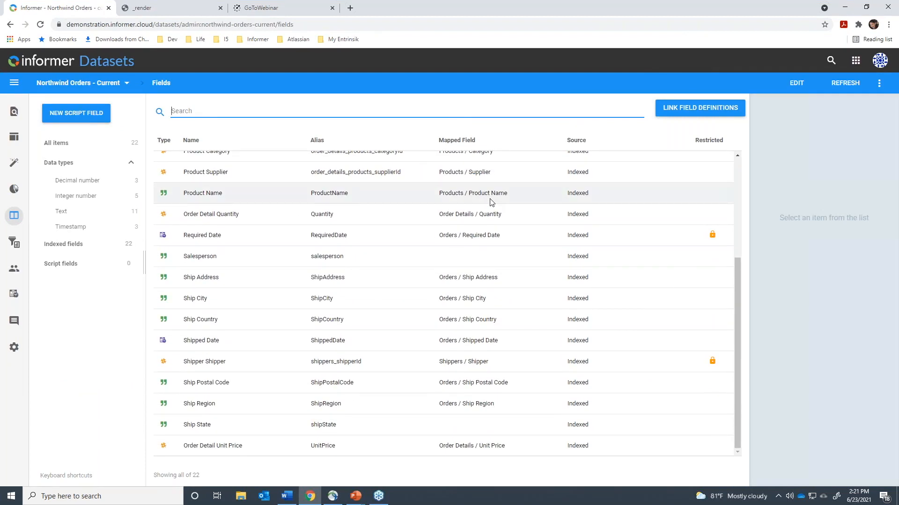
scroll(490, 202, up, 5)
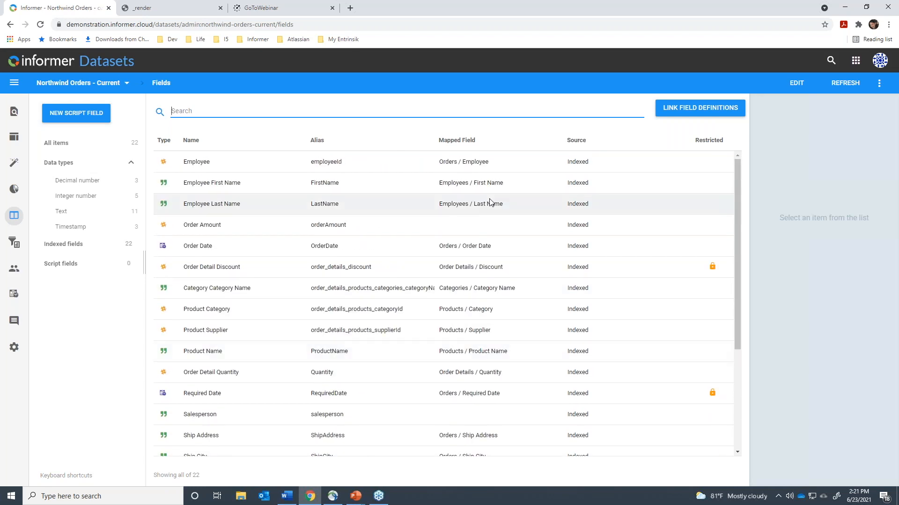
Step: Examine the dataset's fields by decimal number, integer number and text type, search them for "Requ", and look through the full list
click(104, 185)
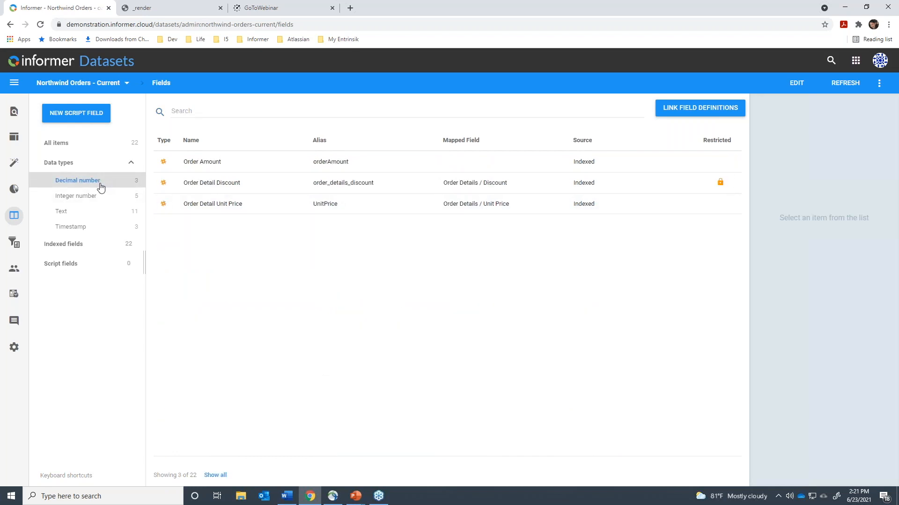
click(95, 199)
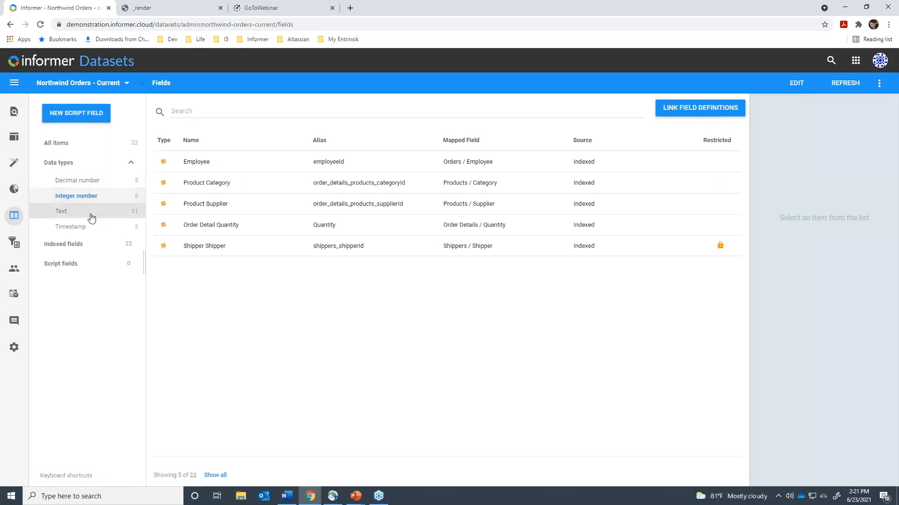
click(92, 214)
click(83, 145)
click(219, 112)
text(Requ)
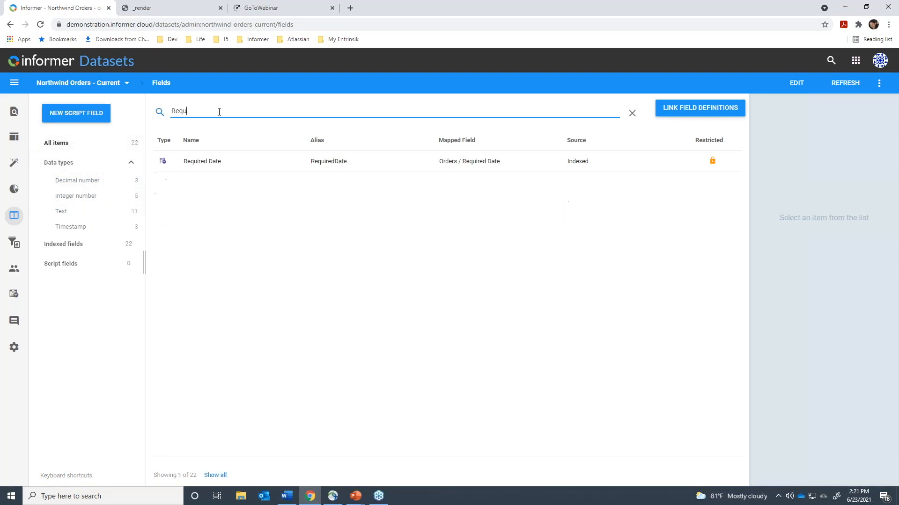
click(632, 114)
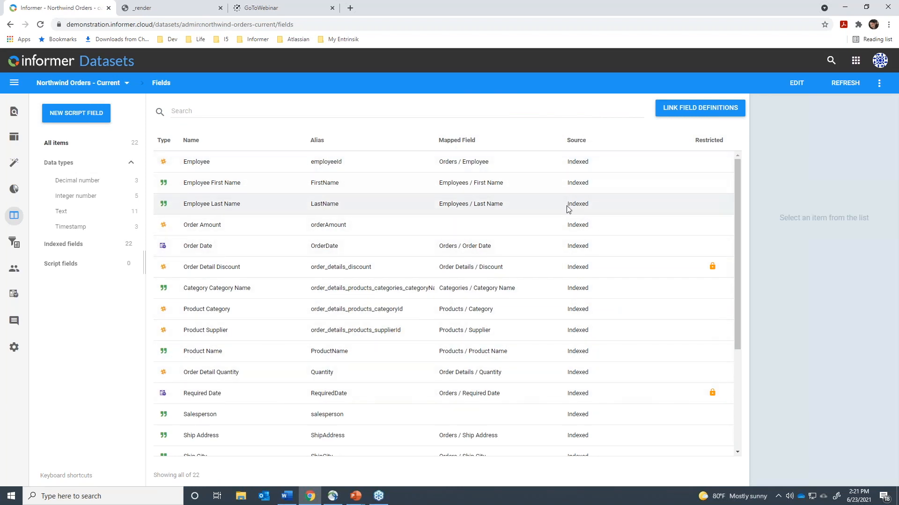
scroll(570, 216, down, 3)
scroll(571, 218, up, 3)
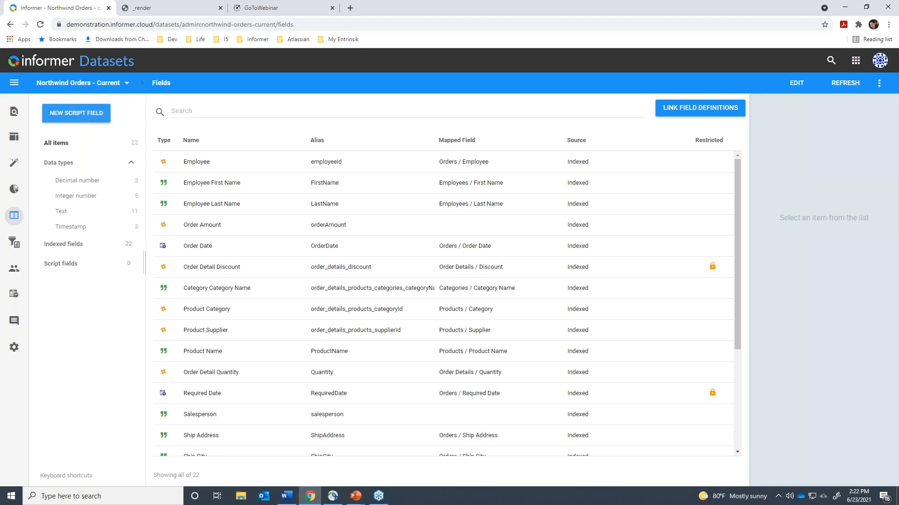
click(98, 116)
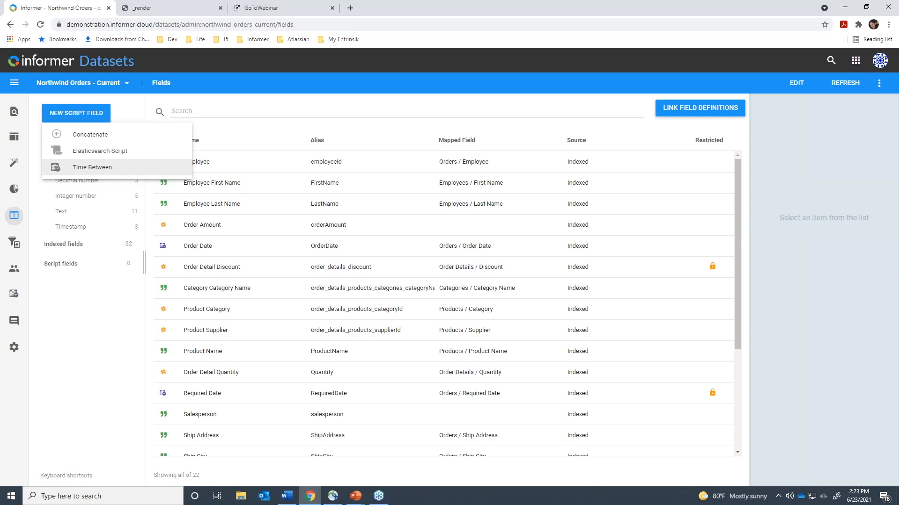
click(116, 154)
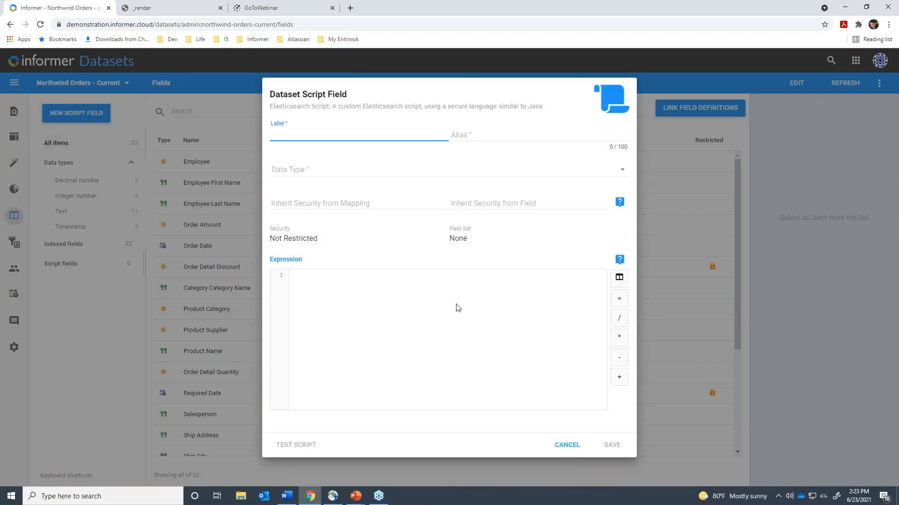
click(565, 444)
Step: Start a new Time Between script field for the dataset and label it Days Until Required
click(107, 114)
click(93, 168)
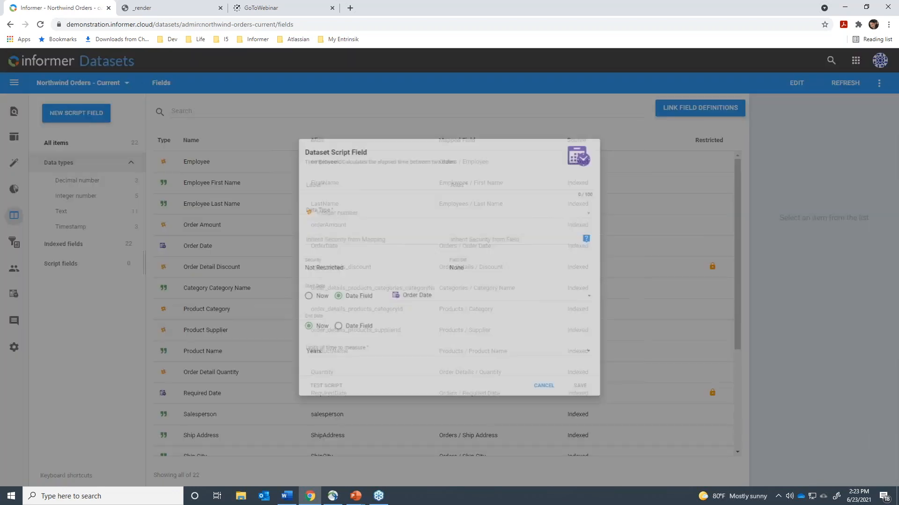
text(Days Until Re)
text(quired)
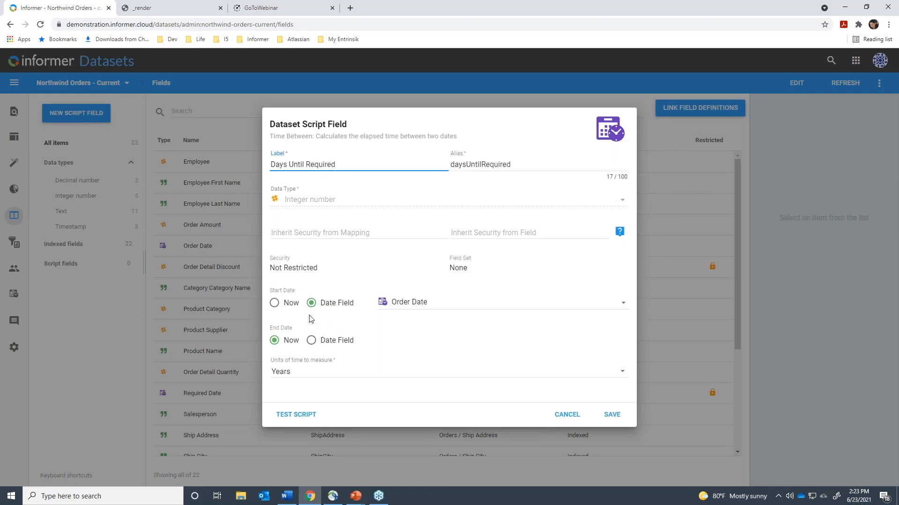
Step: Have the script field measure from Now to the Required Date field, with Days as the unit of time
click(274, 306)
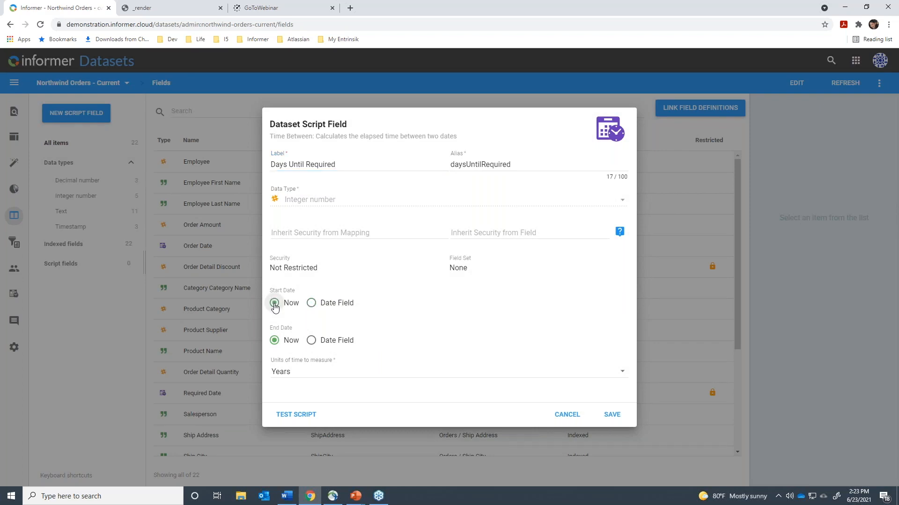
click(312, 345)
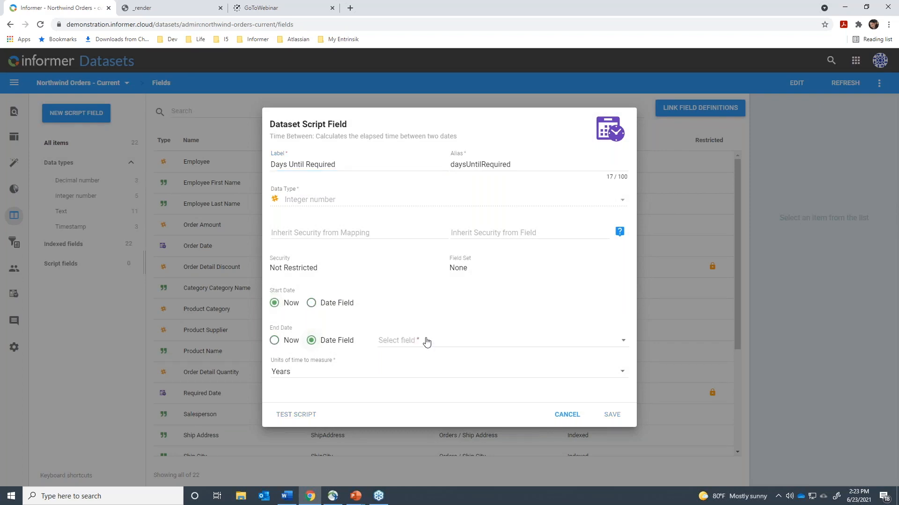
click(434, 346)
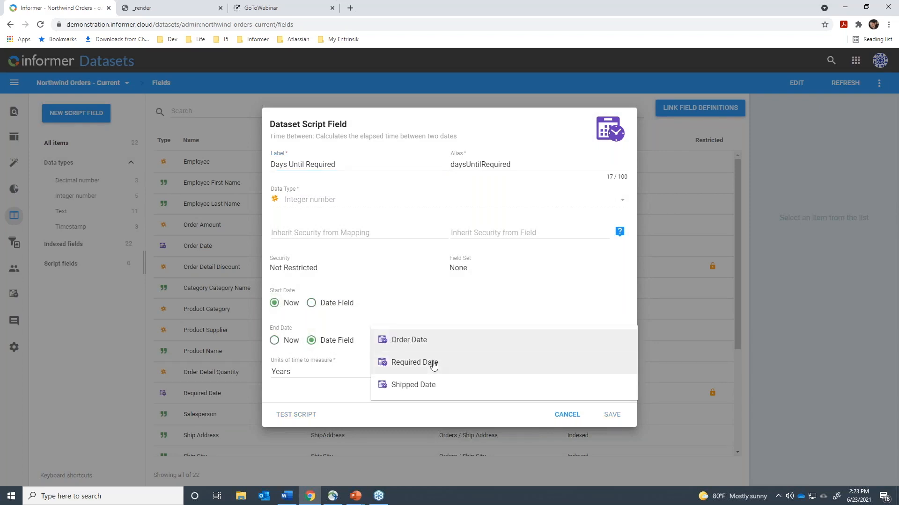
click(434, 365)
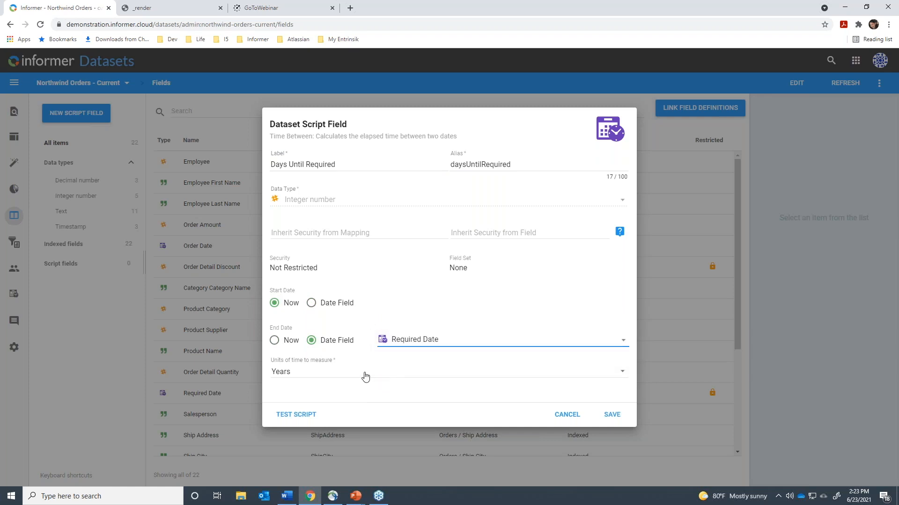
click(290, 372)
click(282, 307)
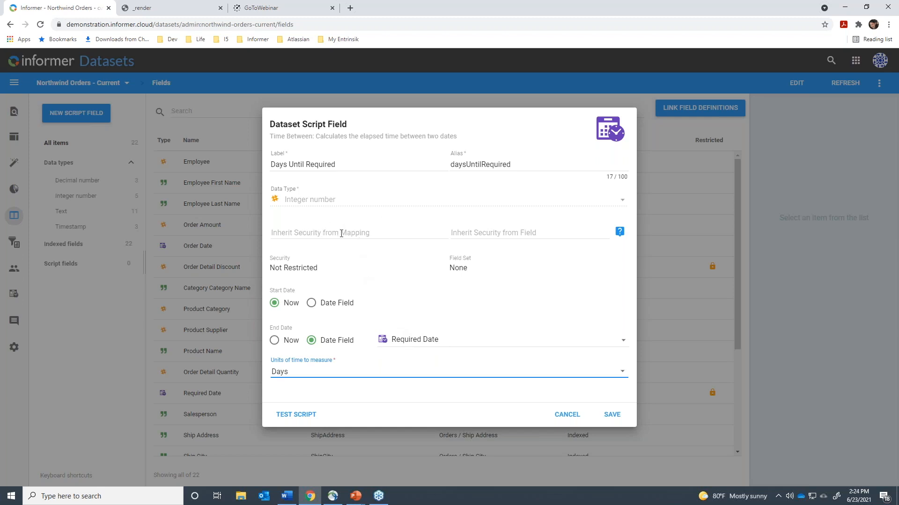
Step: Make the script field inherit its security from the Required Date field of the Orders mapping, save it, and check the field list
click(388, 232)
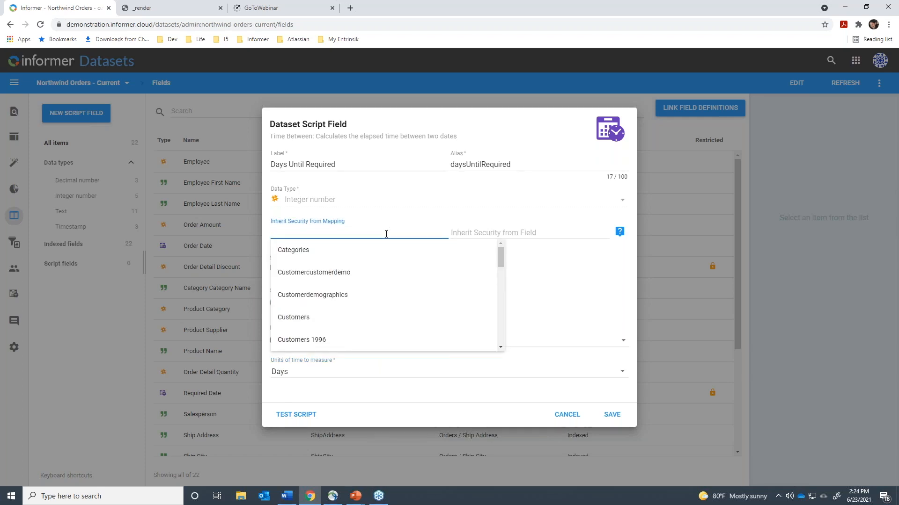
text(order)
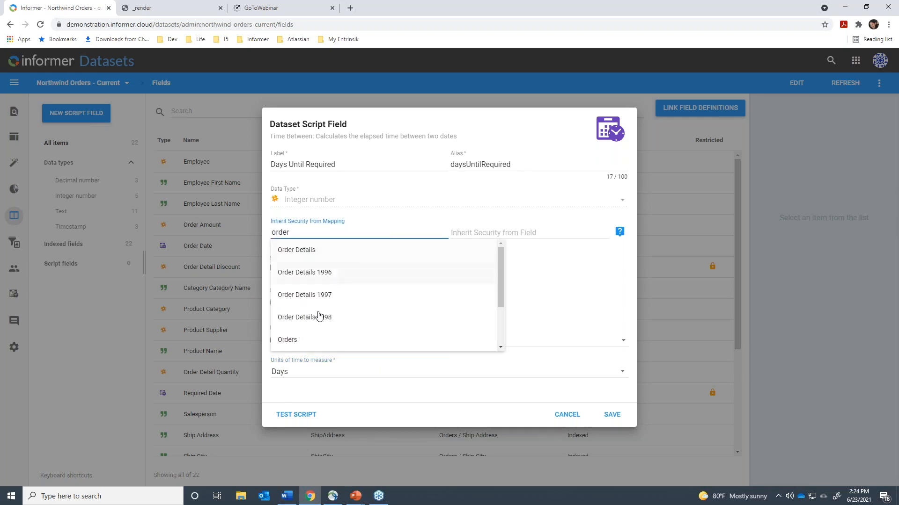
click(301, 342)
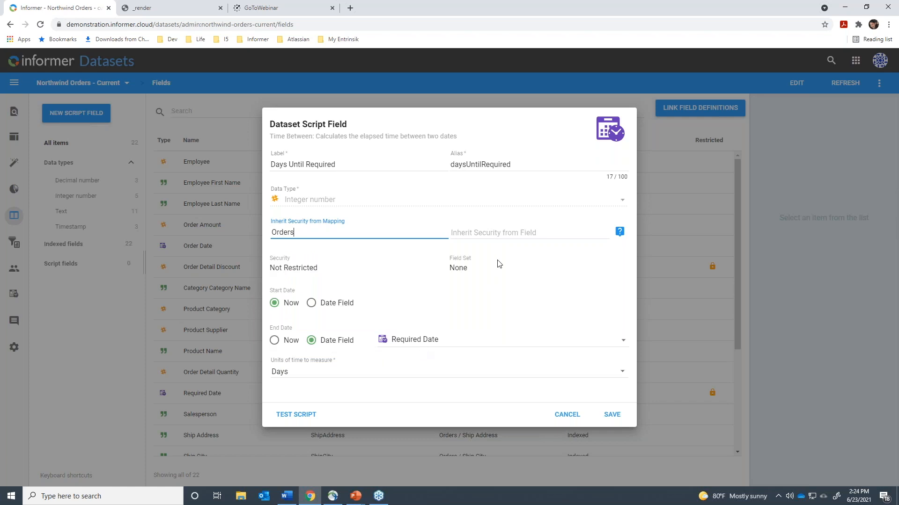
click(492, 233)
text(Requi)
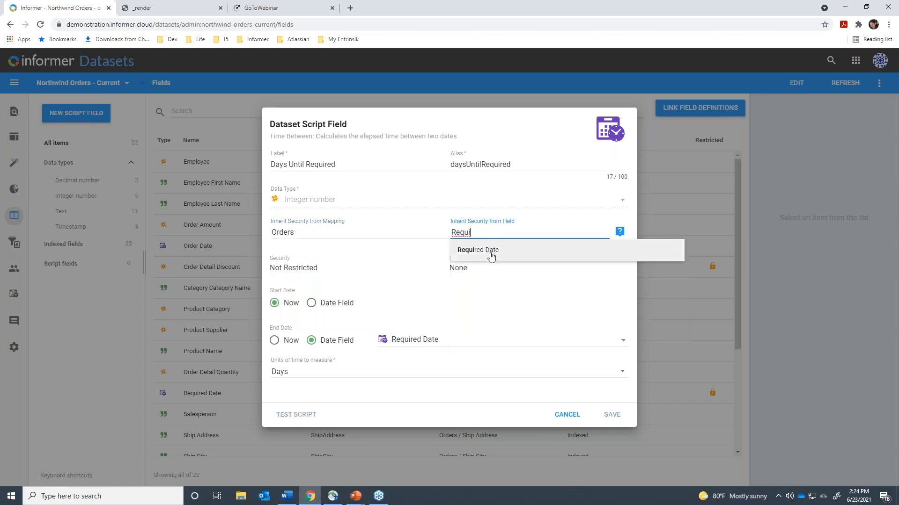
click(491, 253)
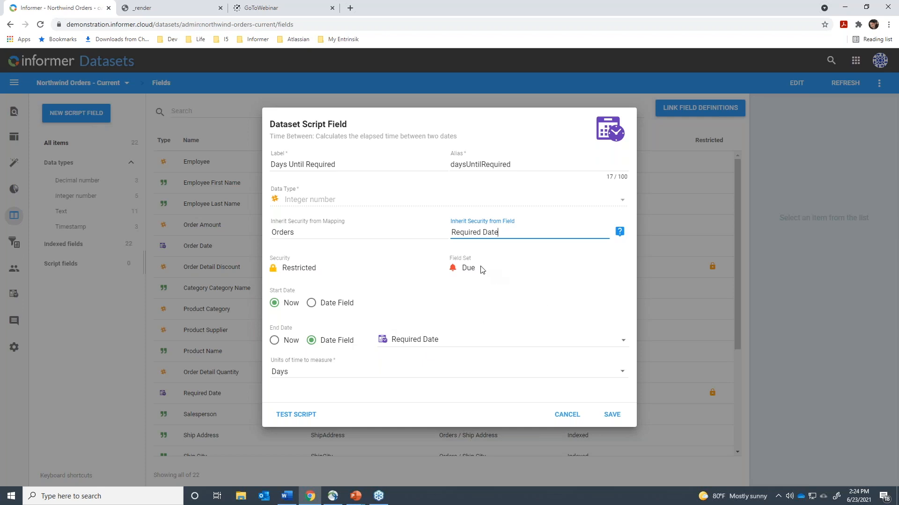
click(610, 415)
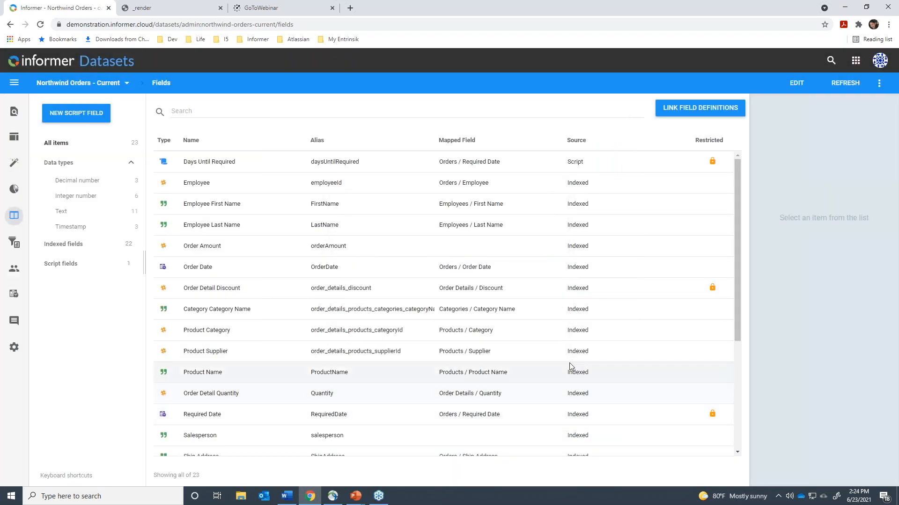
scroll(570, 368, down, 4)
scroll(566, 355, up, 4)
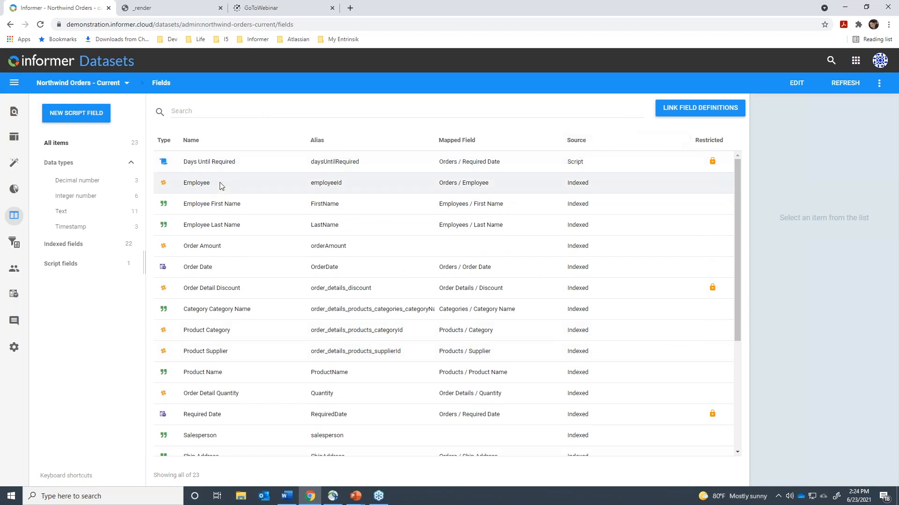
Step: Show the dataset's records and move the Days Until Required column to directly after Required Date
click(14, 113)
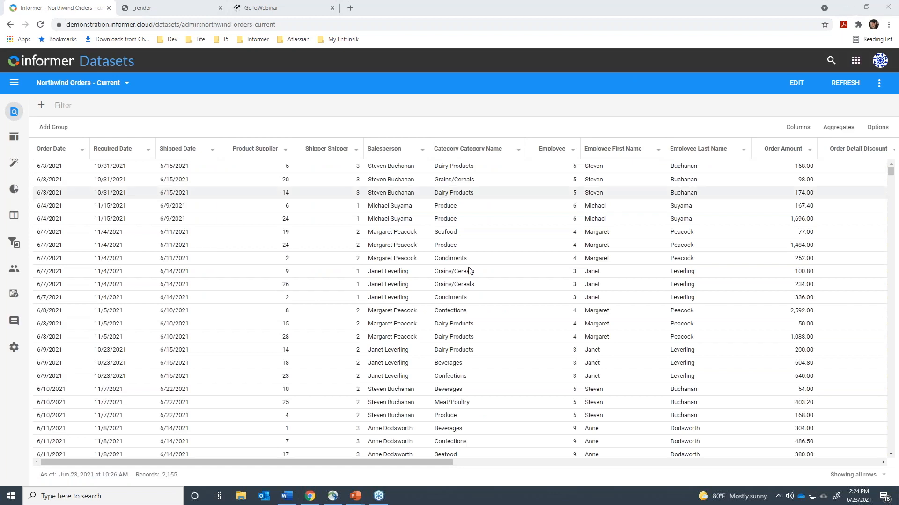
drag(395, 462, 869, 451)
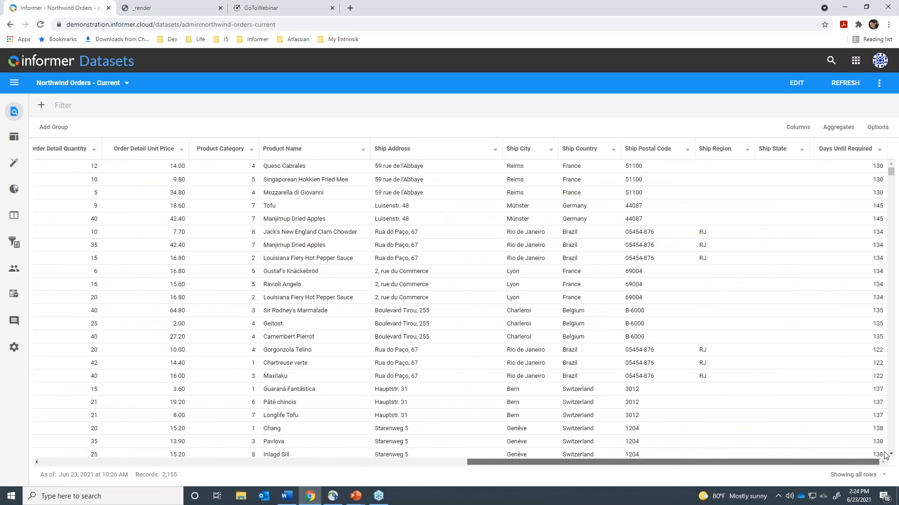
click(878, 150)
mouse_move(842, 201)
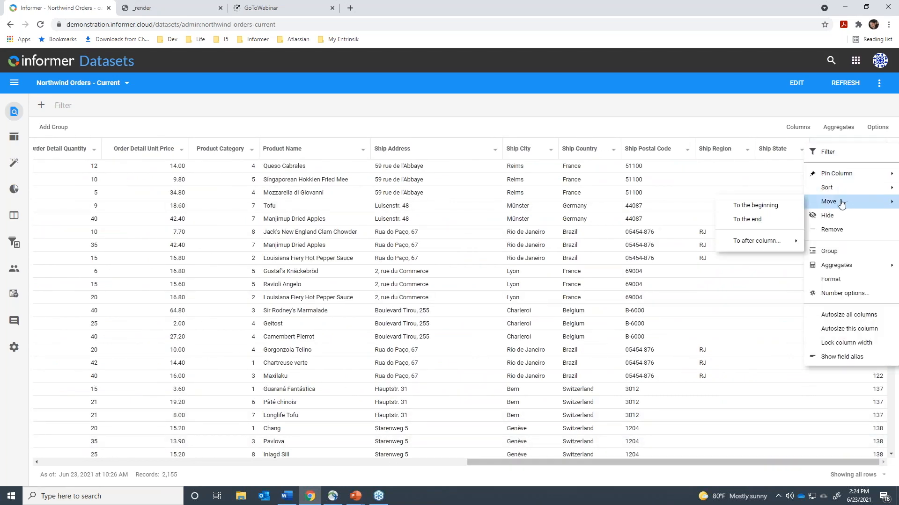
mouse_move(728, 240)
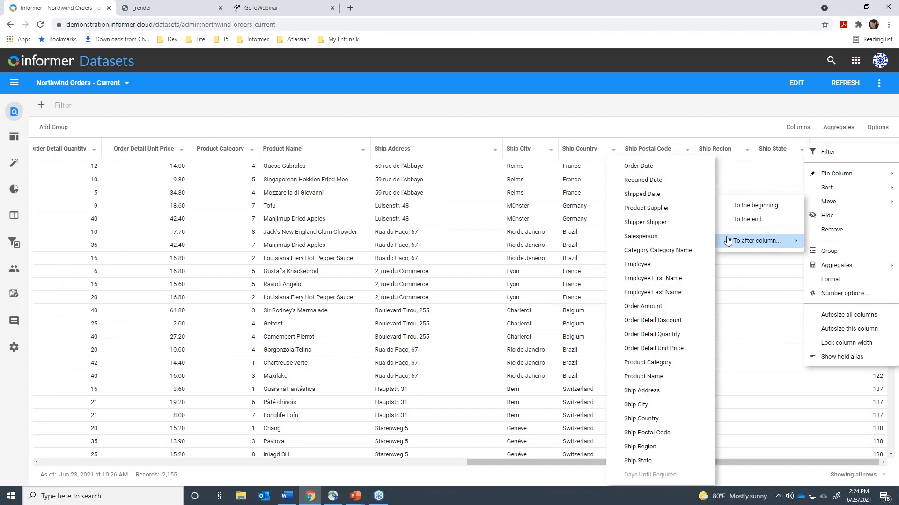
click(640, 181)
drag(639, 462, 52, 478)
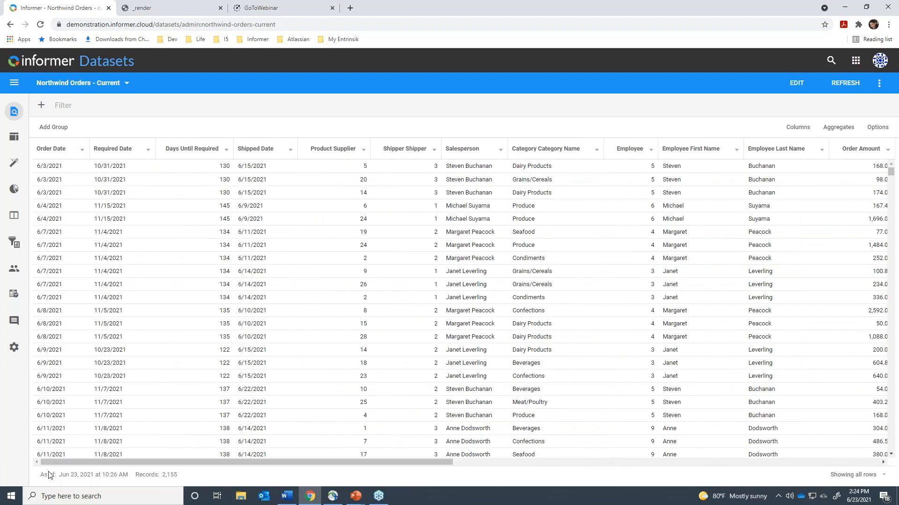
Step: Sort the records by Days Until Required in descending order
click(226, 150)
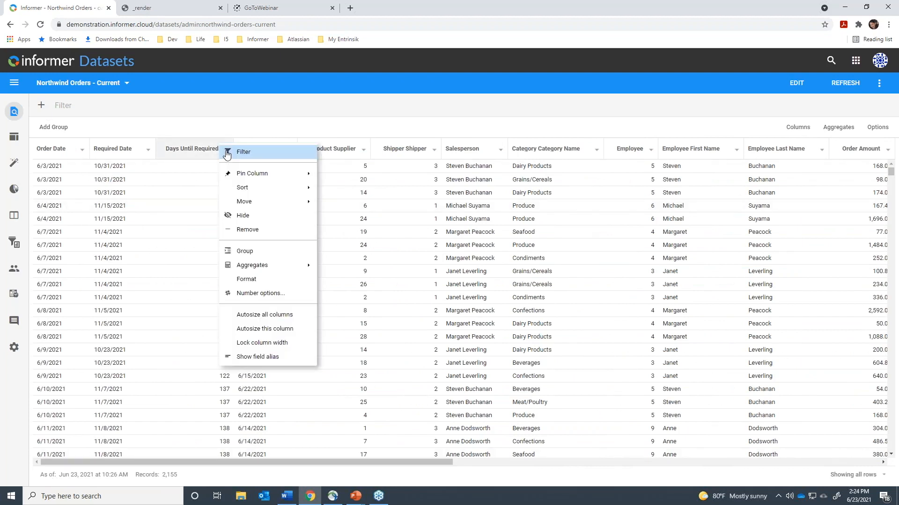
mouse_move(249, 192)
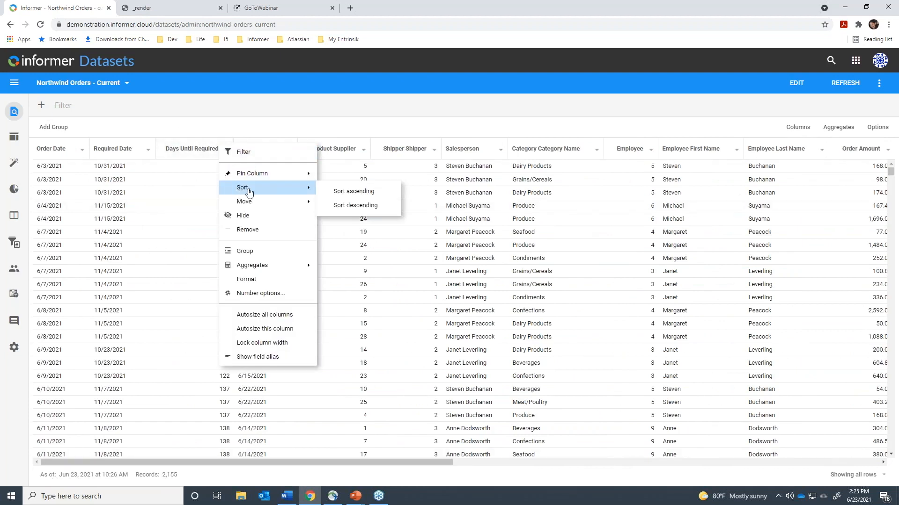
click(337, 206)
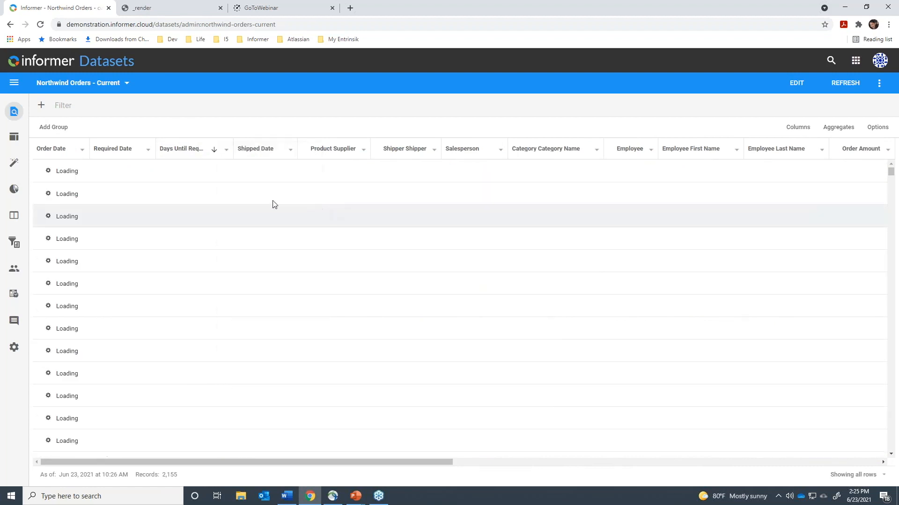
Step: Format negative values in the Days Until Required column as red numbers in parentheses, (123)
click(226, 151)
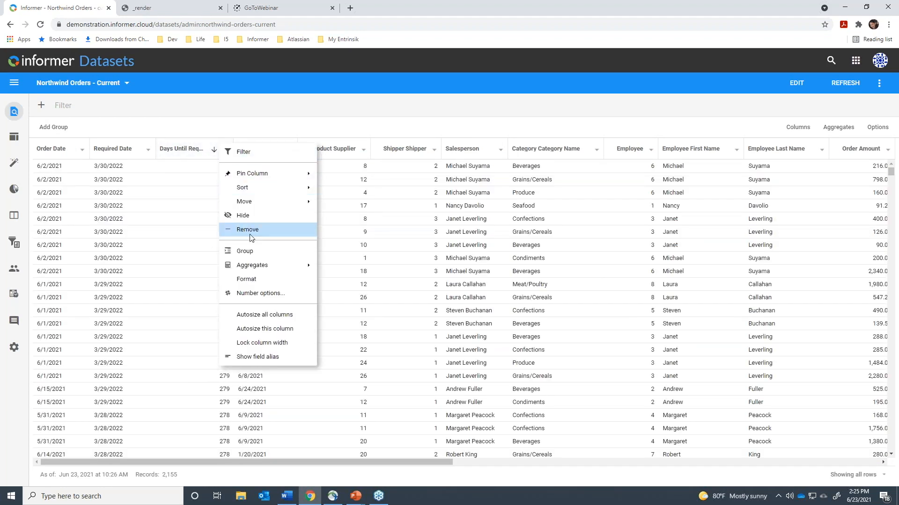
click(266, 293)
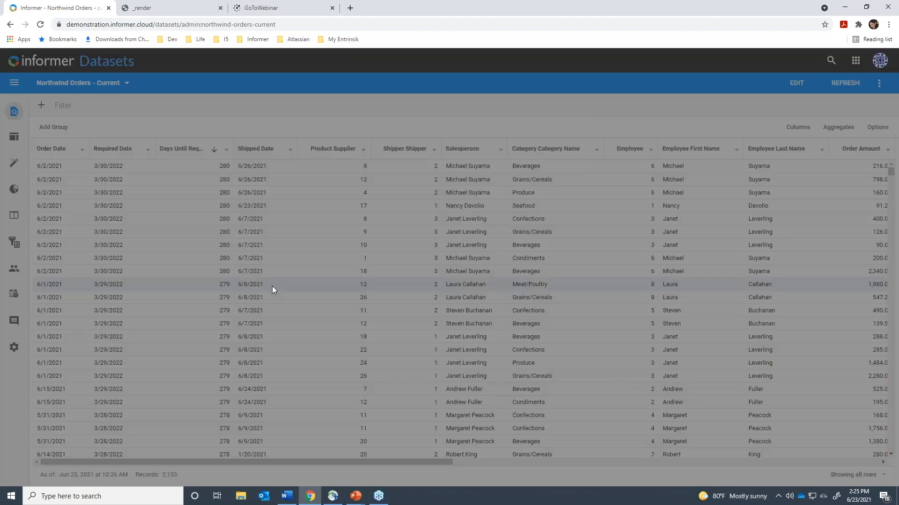
click(407, 206)
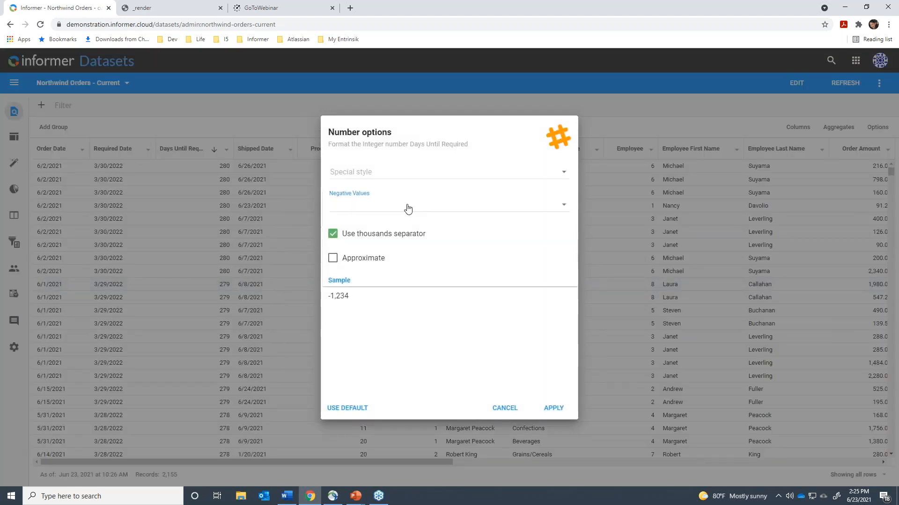
click(344, 274)
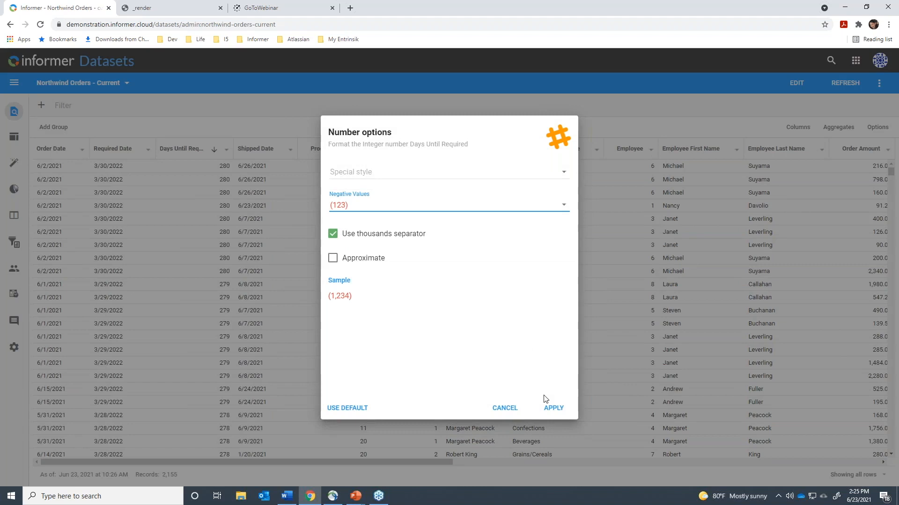
click(553, 409)
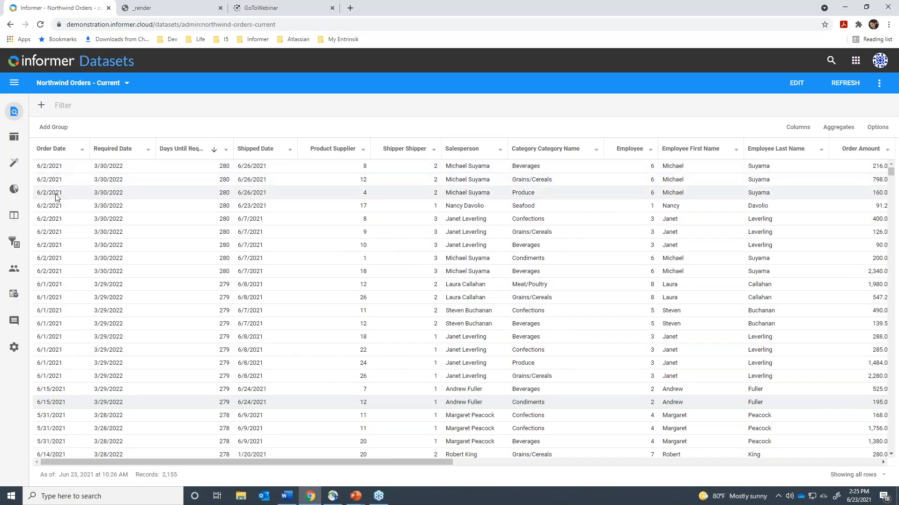
Step: Filter the records with the saved filter Last Month and This Month
click(42, 108)
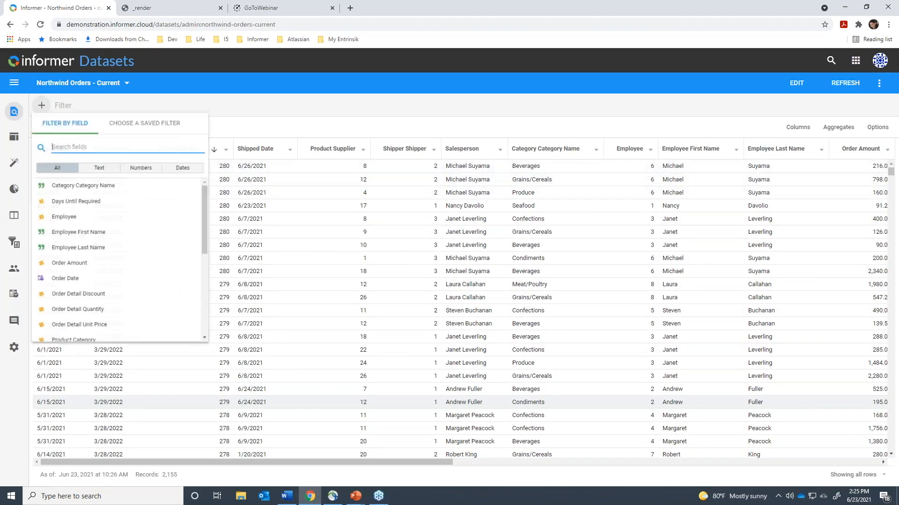
click(137, 124)
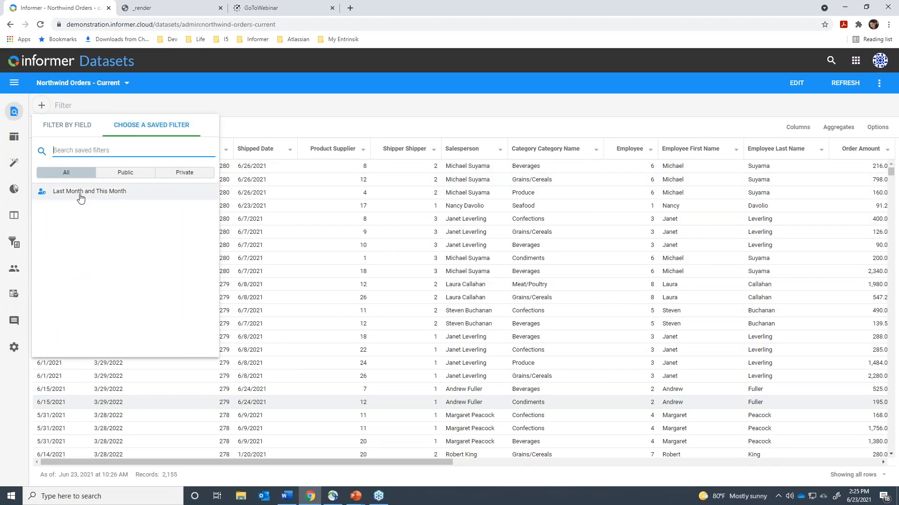
click(79, 192)
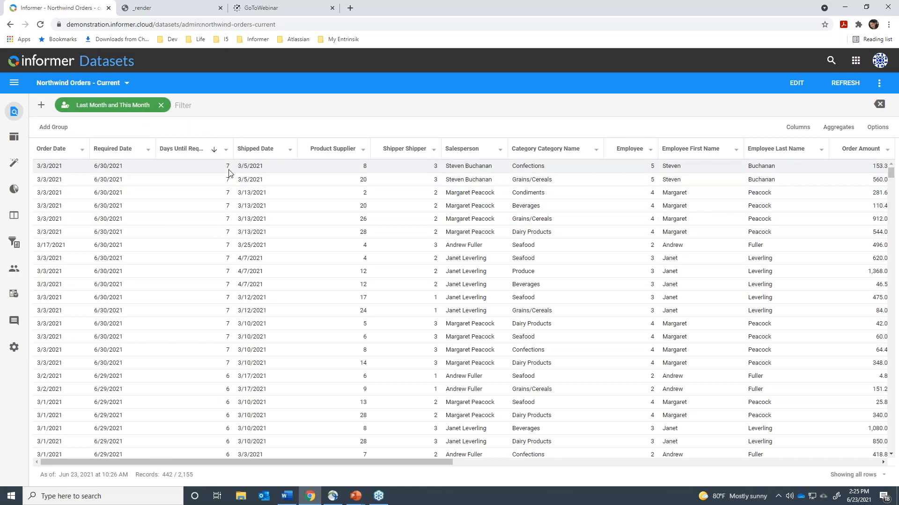
Step: Examine the Days Until Required values across the filtered records, including the negative formatting, and look over the remaining columns
scroll(223, 185, down, 10)
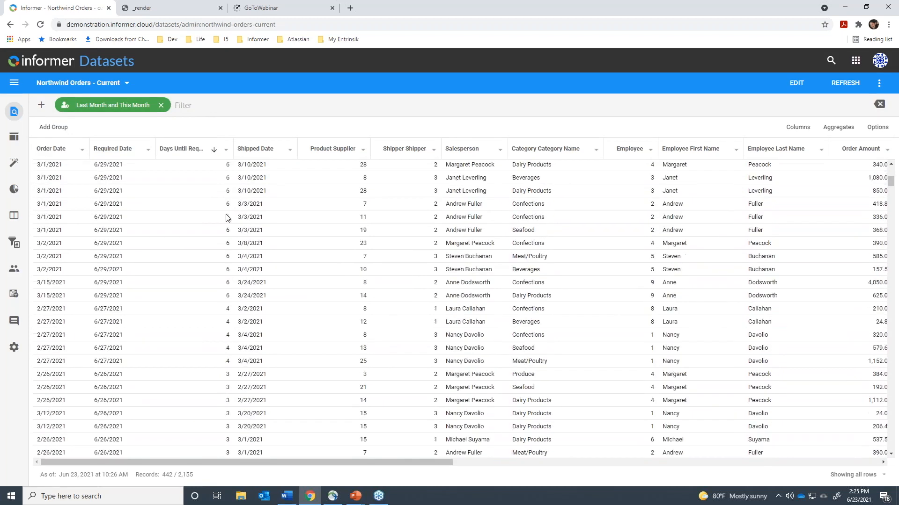
scroll(226, 243, down, 10)
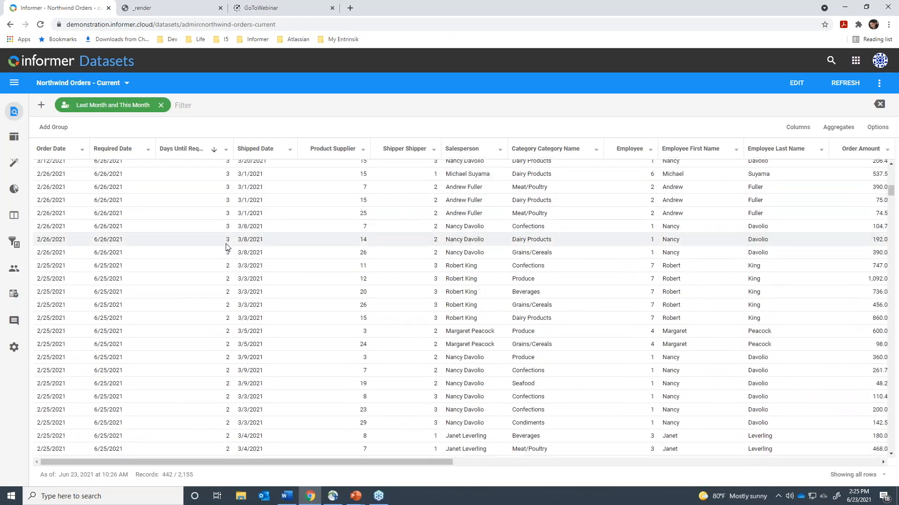
scroll(226, 248, down, 10)
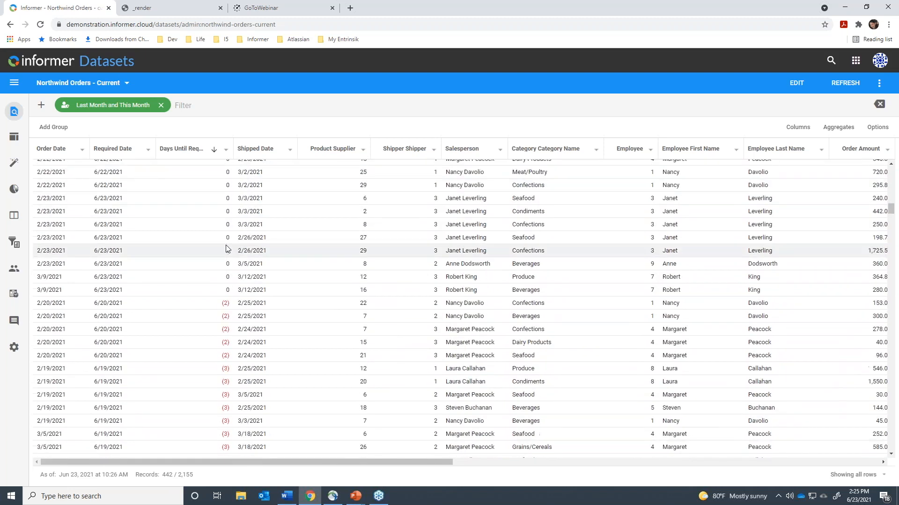
scroll(226, 244, up, 2)
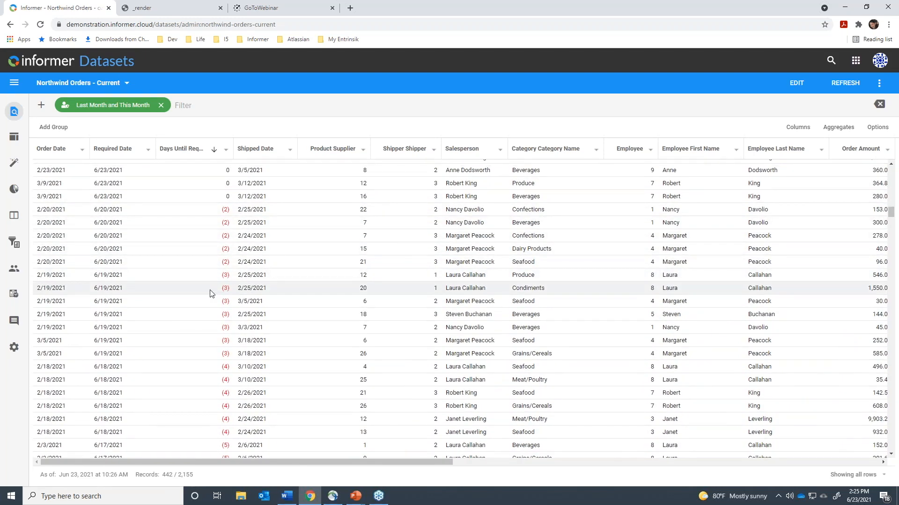
scroll(209, 294, up, 3)
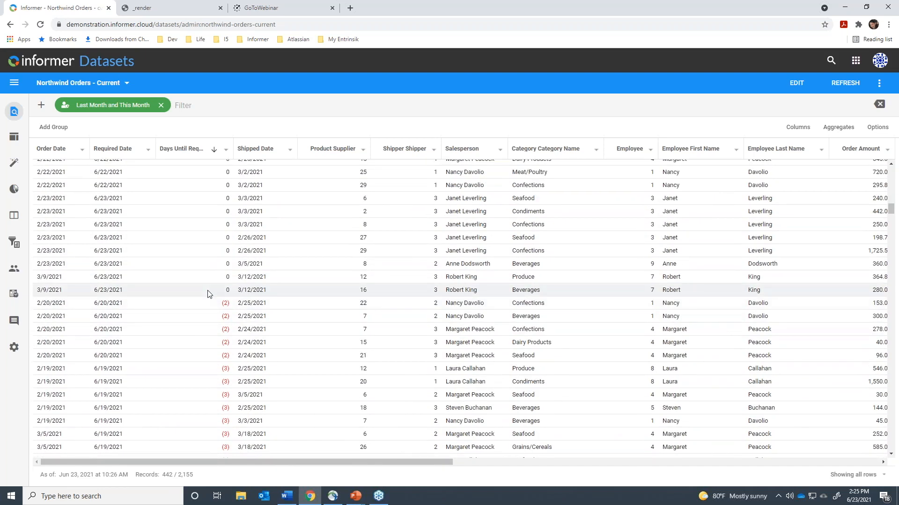
scroll(208, 293, up, 4)
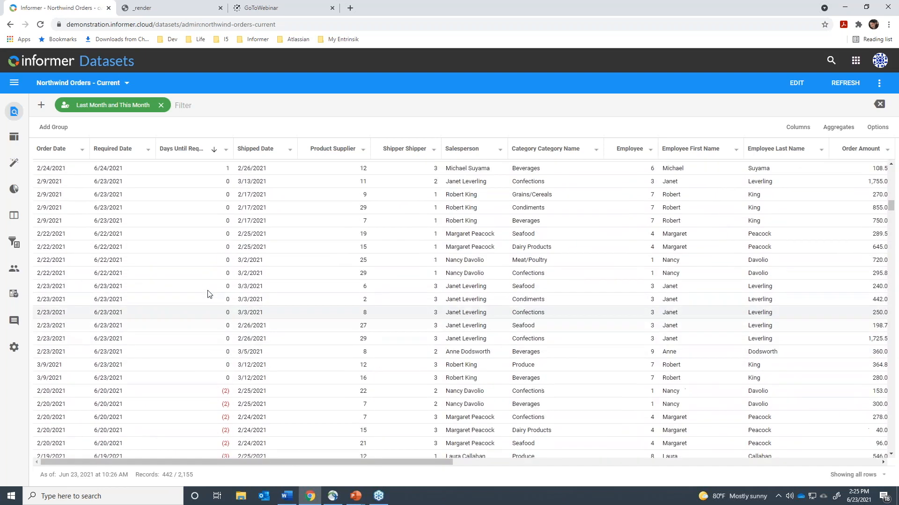
scroll(222, 288, down, 2)
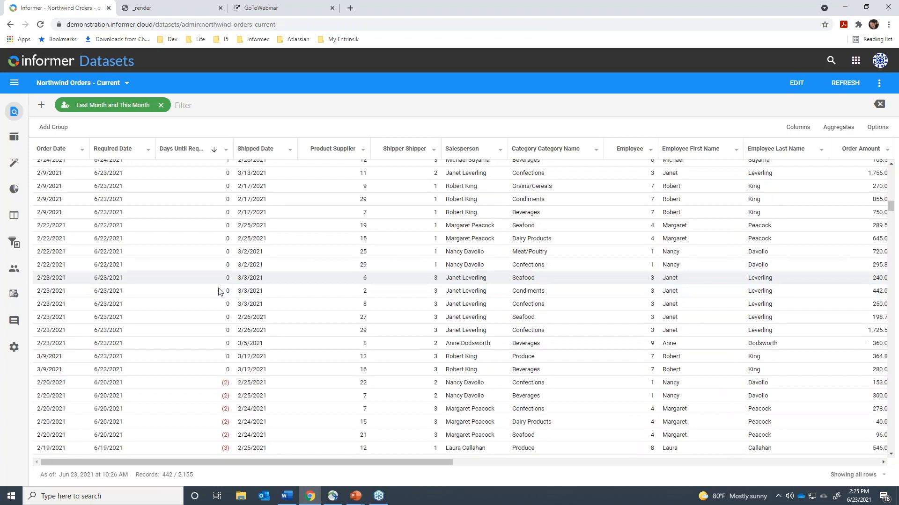
scroll(220, 289, up, 15)
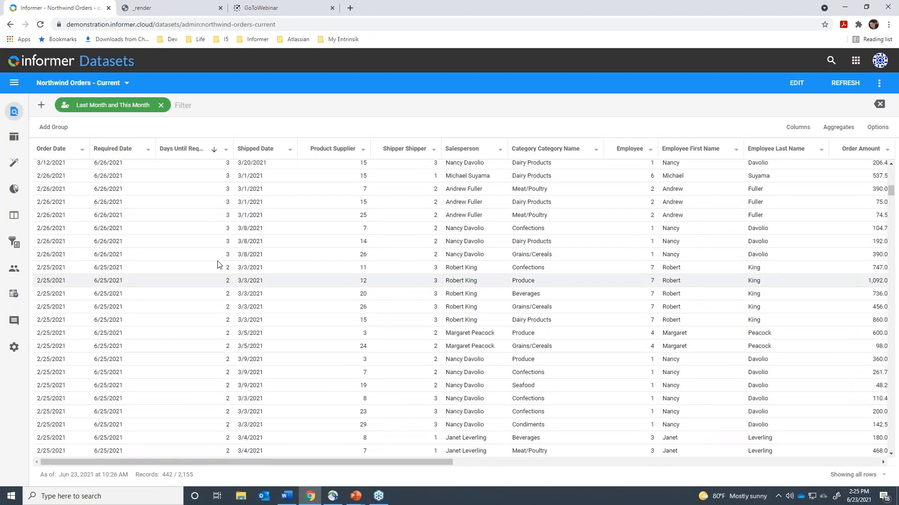
scroll(218, 262, up, 10)
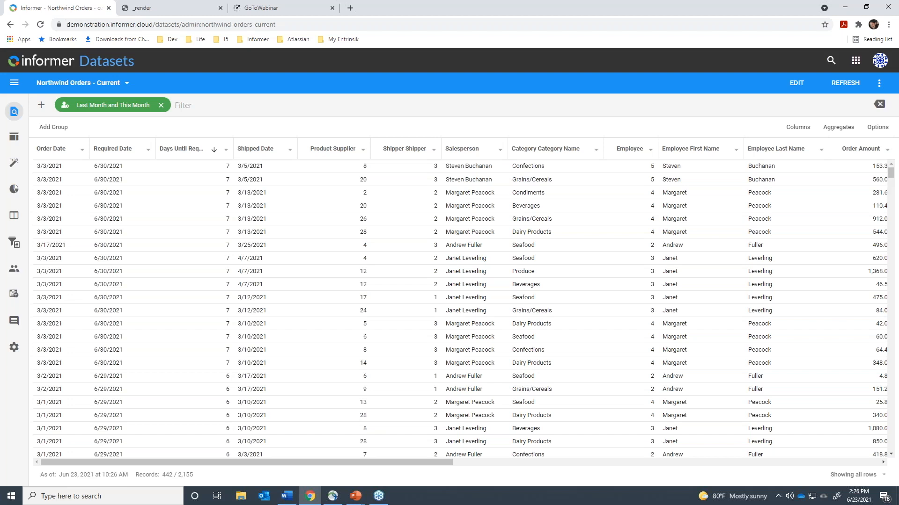
scroll(674, 369, down, 1)
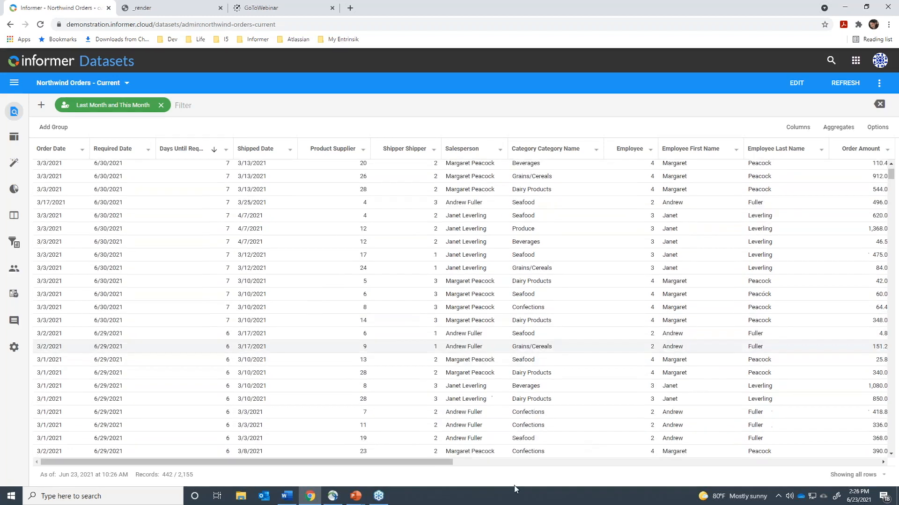
mouse_move(423, 460)
mouse_down()
mouse_move(493, 463)
mouse_move(413, 468)
mouse_up()
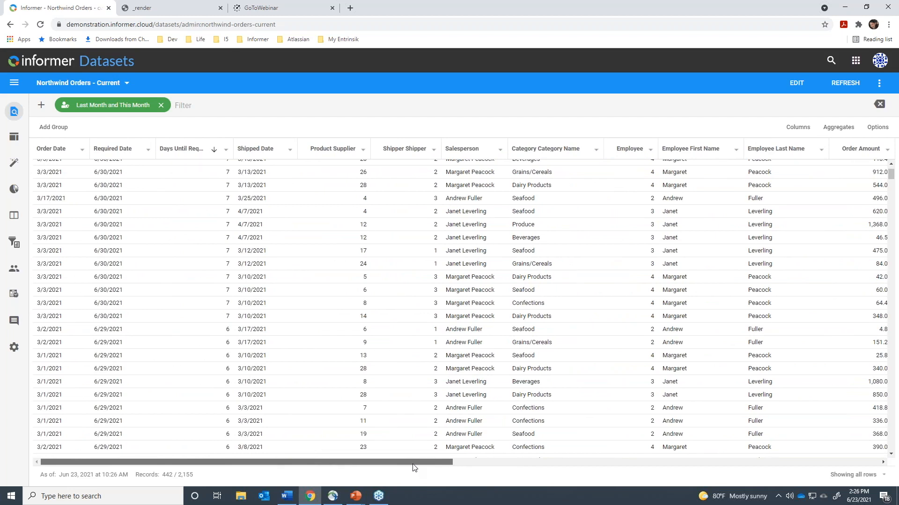
drag(426, 465, 498, 445)
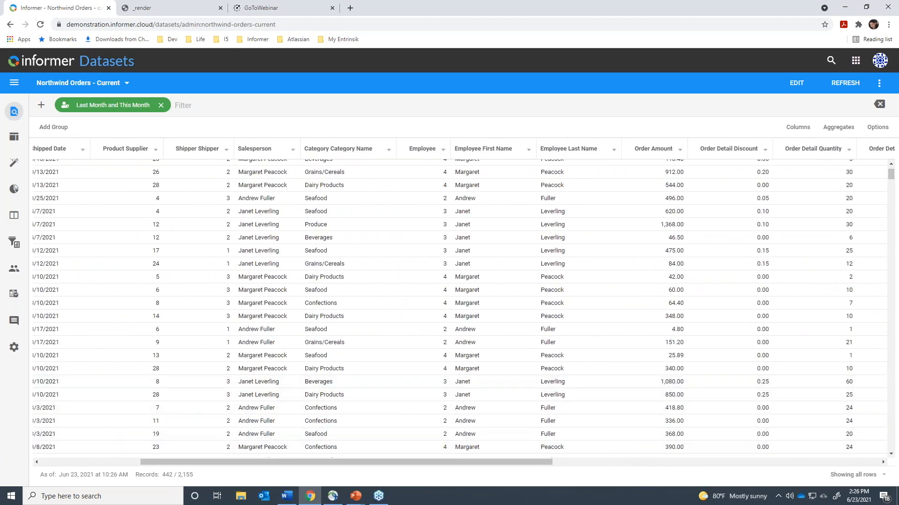
Step: Browse the dataset's selectable columns by text, number and date type, search the fields for "re", and clear the search
click(803, 133)
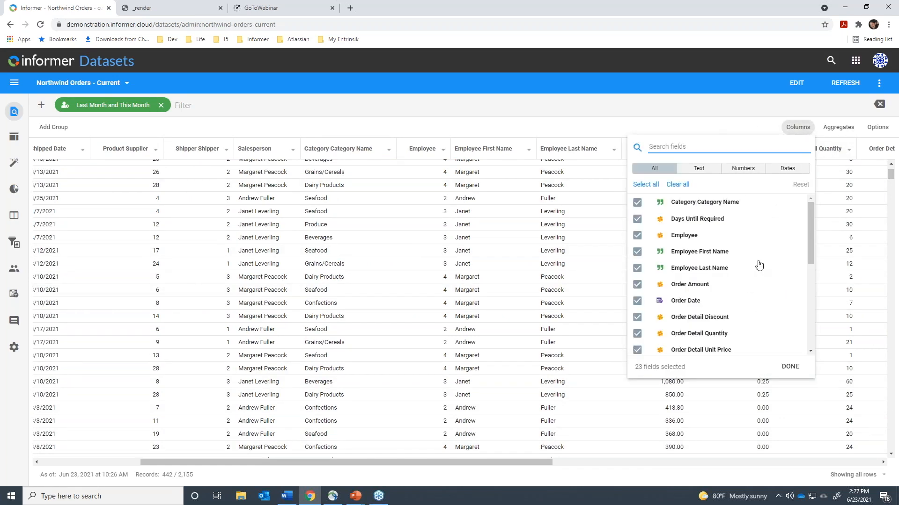
mouse_move(808, 217)
mouse_down()
mouse_move(808, 314)
mouse_move(816, 209)
mouse_up()
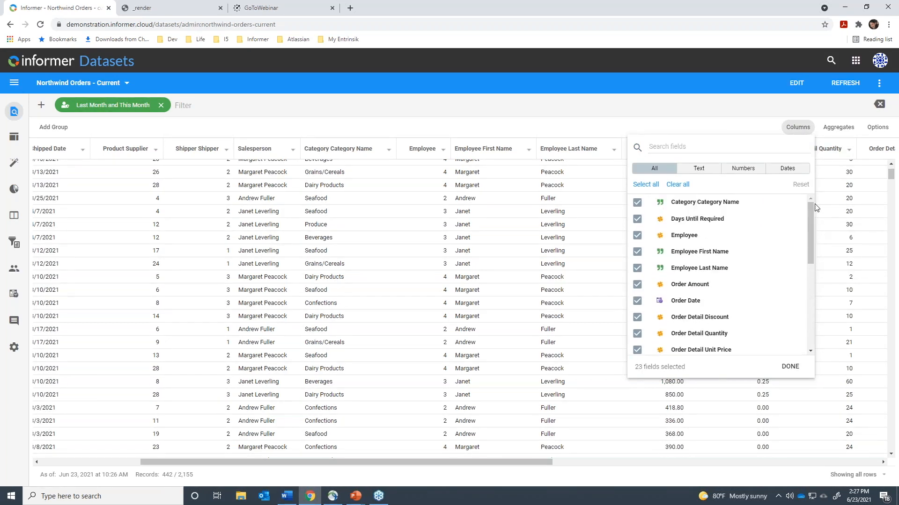
click(698, 169)
click(738, 172)
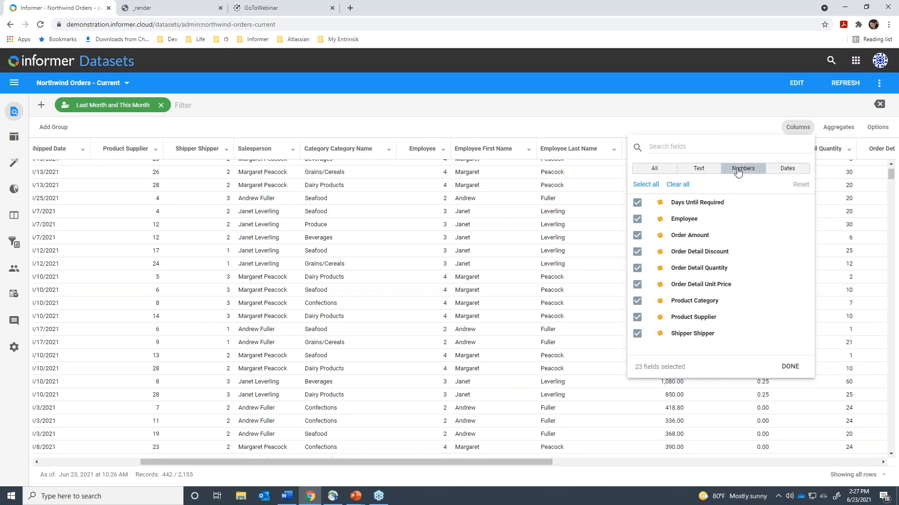
click(784, 169)
click(659, 173)
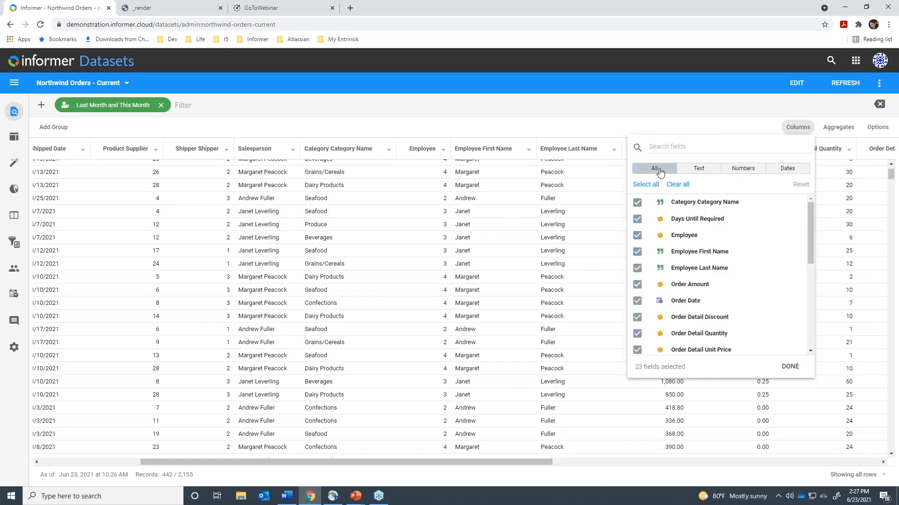
click(666, 148)
text(re)
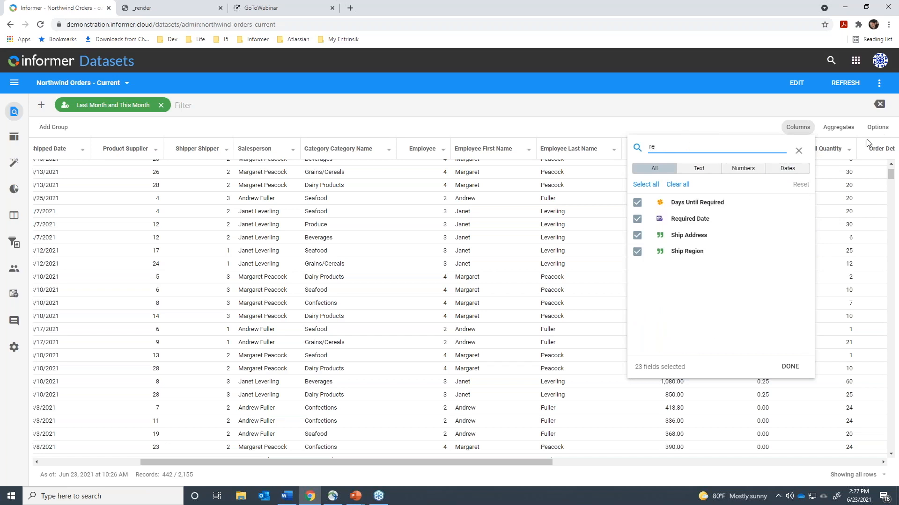
click(797, 150)
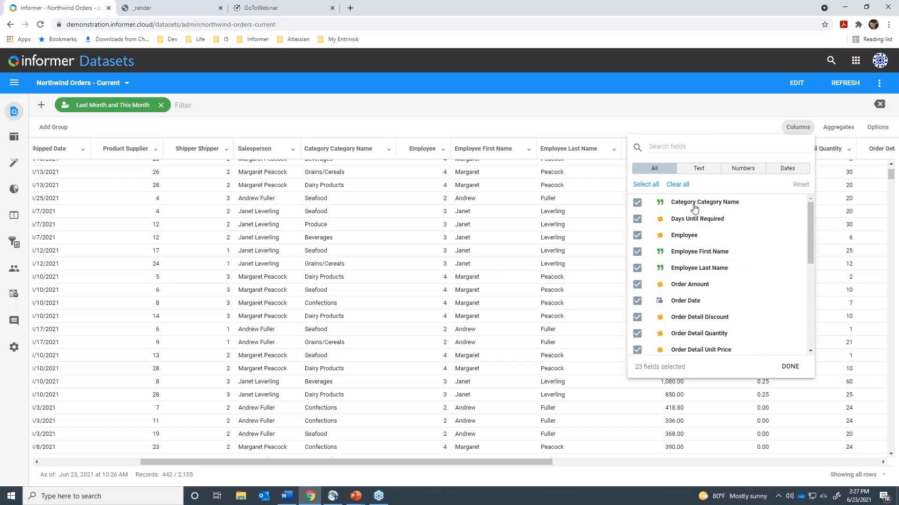
Step: Clear all displayed columns and show only the date fields Order Date, Required Date and Shipped Date
click(678, 185)
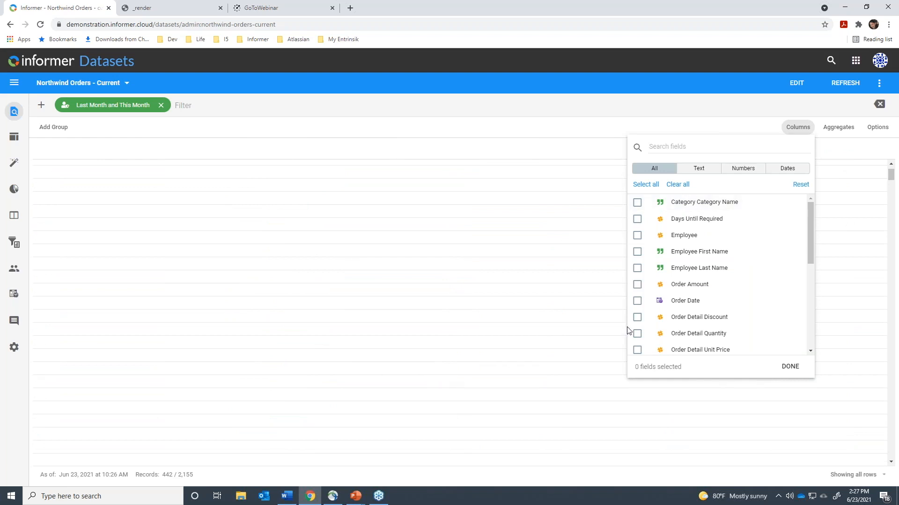
click(794, 170)
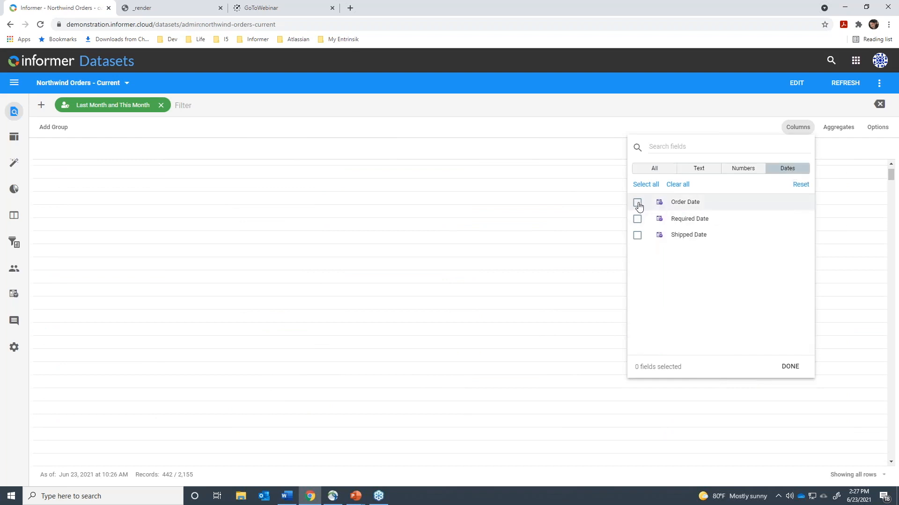
click(637, 202)
click(637, 220)
click(637, 236)
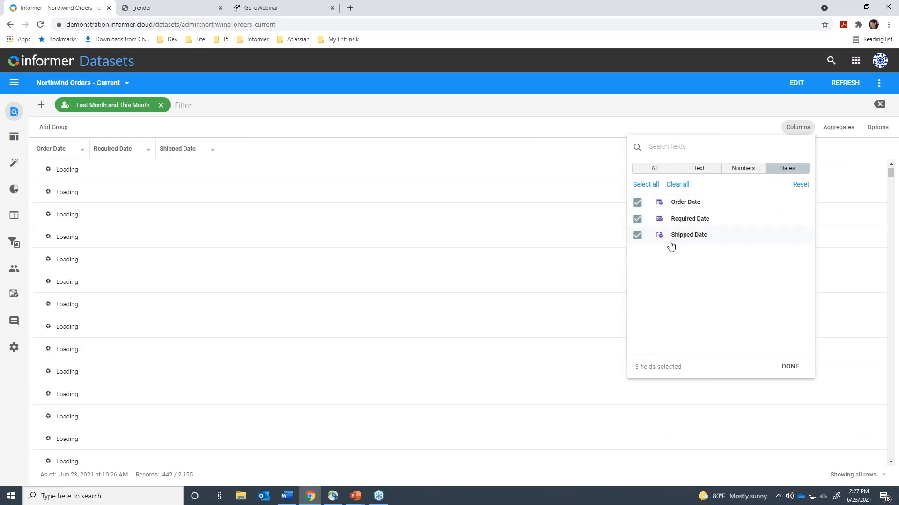
Step: Add the numeric columns Days Until Required, Shipper Shipper and Product Supplier, and review the resulting records
click(744, 169)
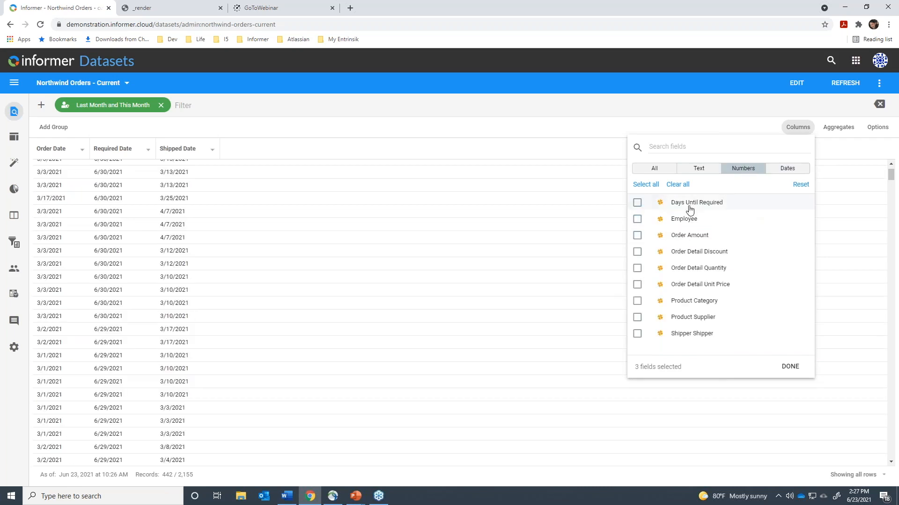
click(638, 204)
click(637, 334)
click(637, 318)
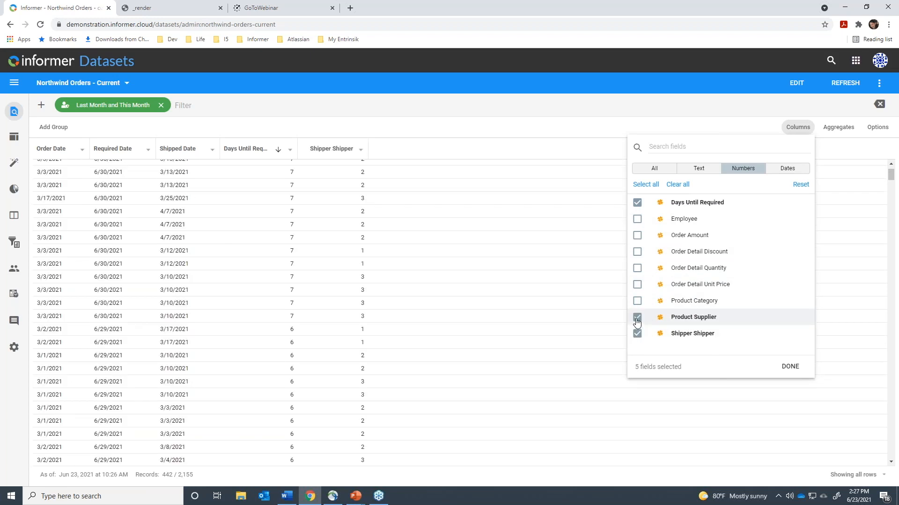
click(790, 367)
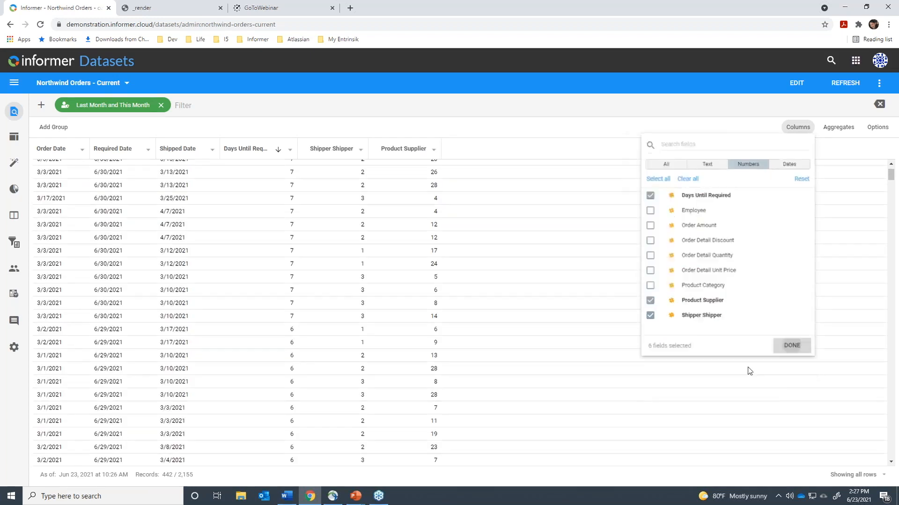
scroll(527, 333, down, 6)
scroll(527, 332, down, 1)
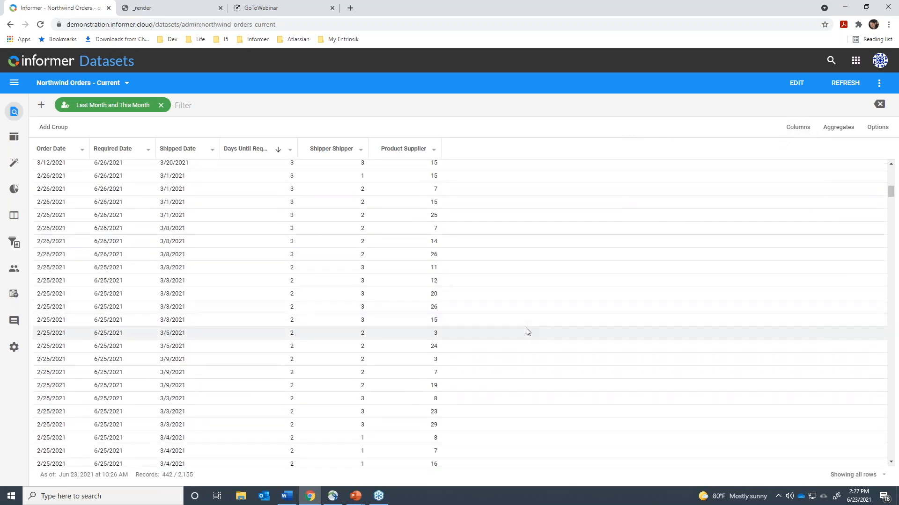
scroll(527, 331, up, 6)
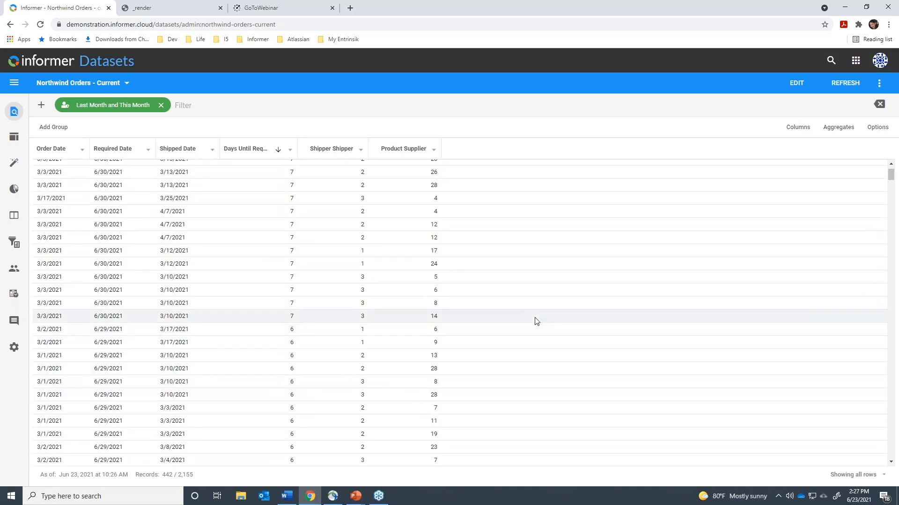
Step: Add the Salesperson and Category Category Name columns, followed by all remaining text fields, to the displayed records
click(791, 129)
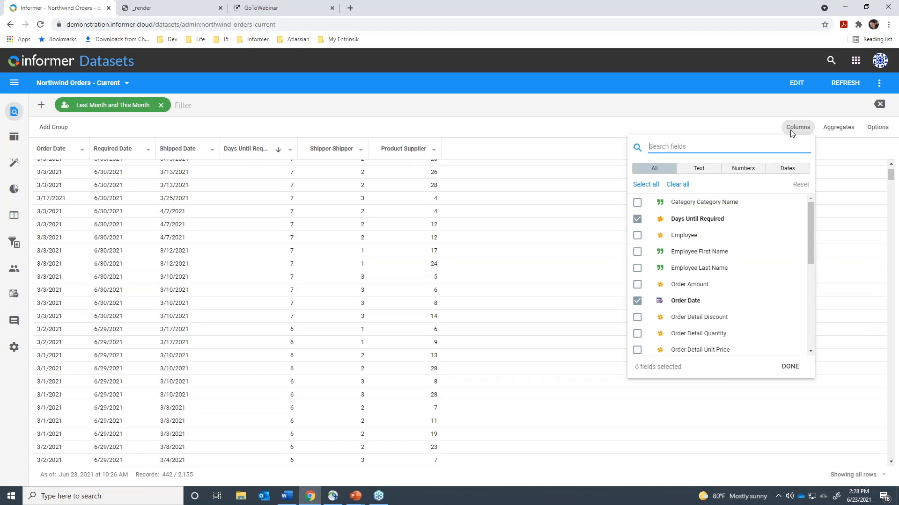
click(709, 170)
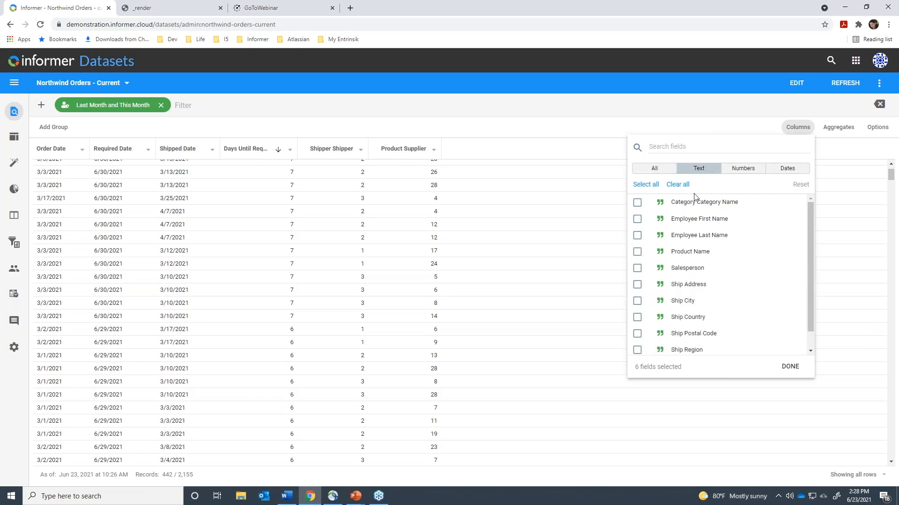
click(637, 269)
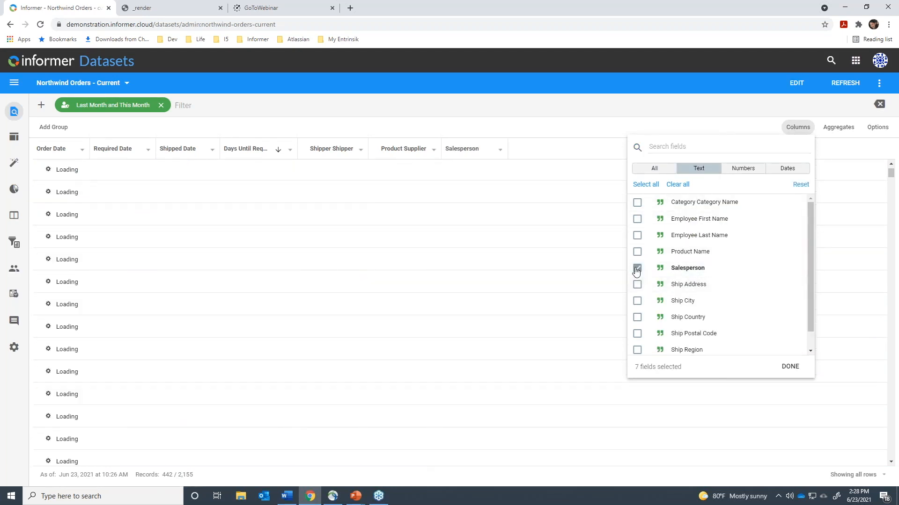
click(638, 204)
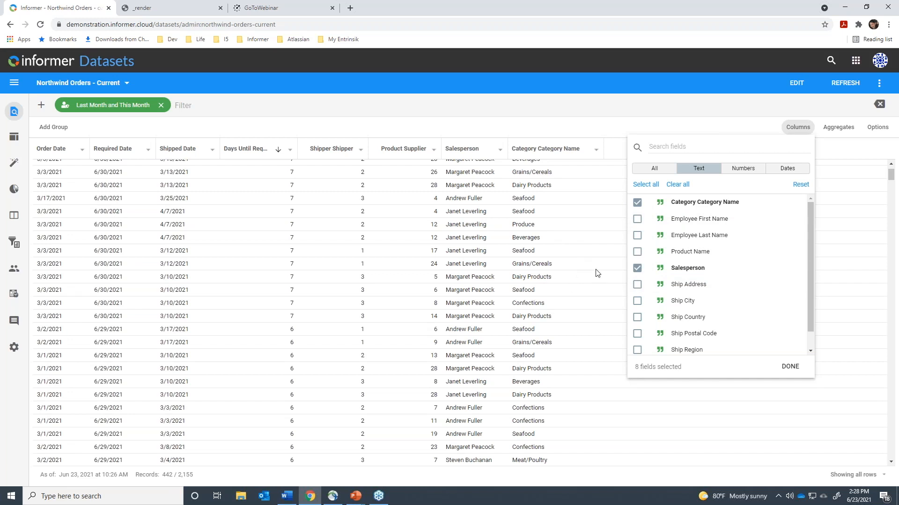
click(649, 187)
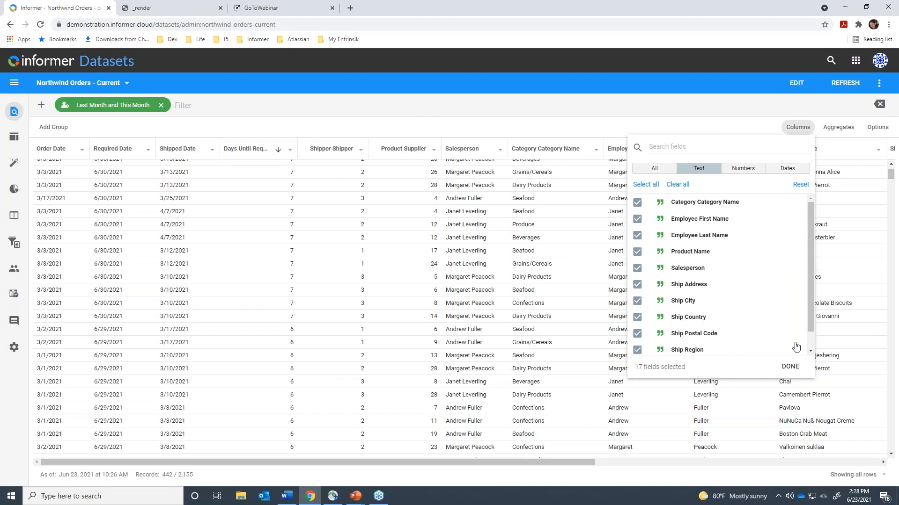
click(790, 368)
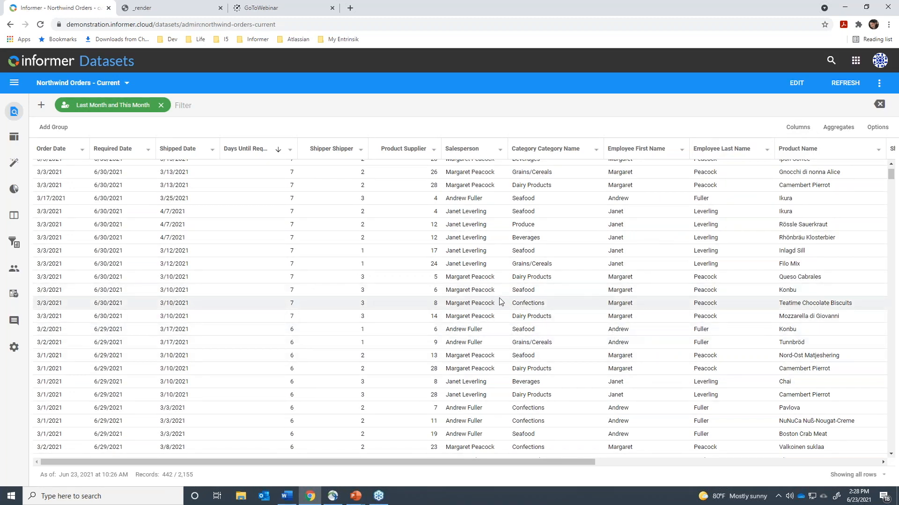
Step: Review the displayed order records and remove the Last Month and This Month filter
scroll(482, 299, down, 5)
scroll(464, 301, up, 6)
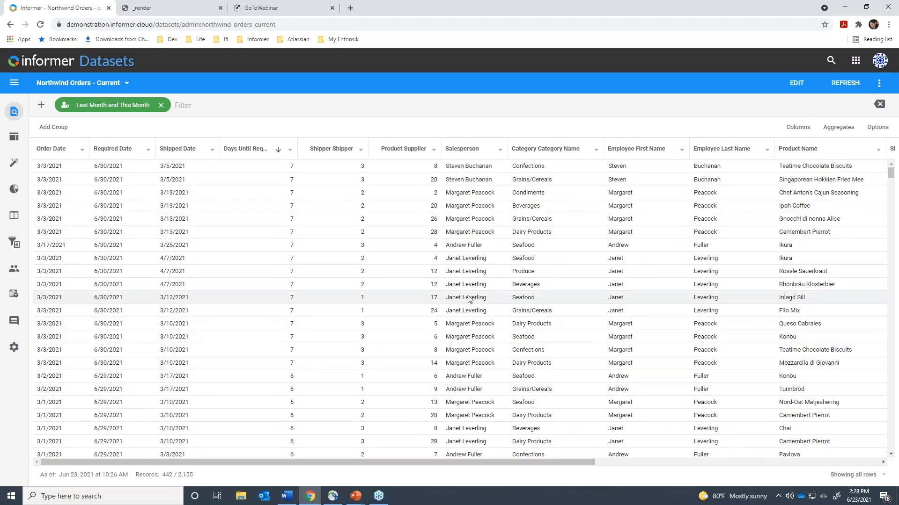
click(161, 106)
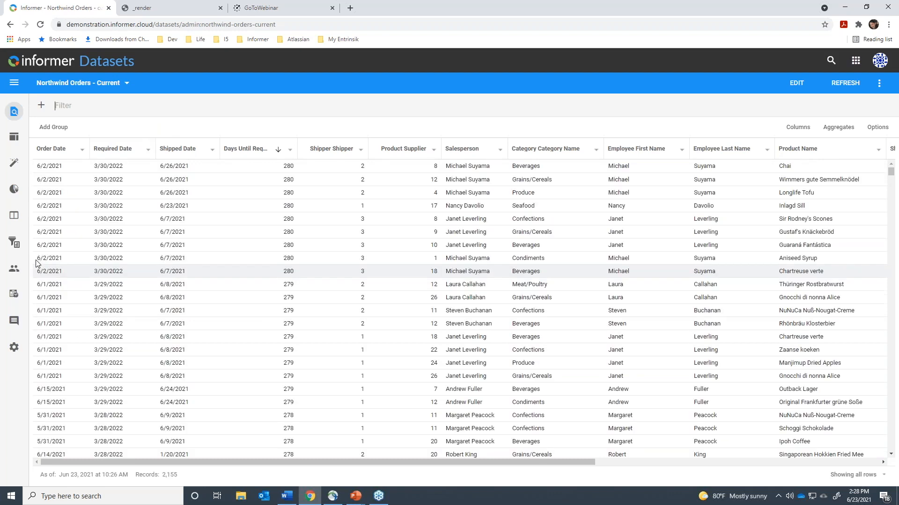
Step: Start a new Heat Map visual for the Northwind Orders - Current dataset
click(14, 191)
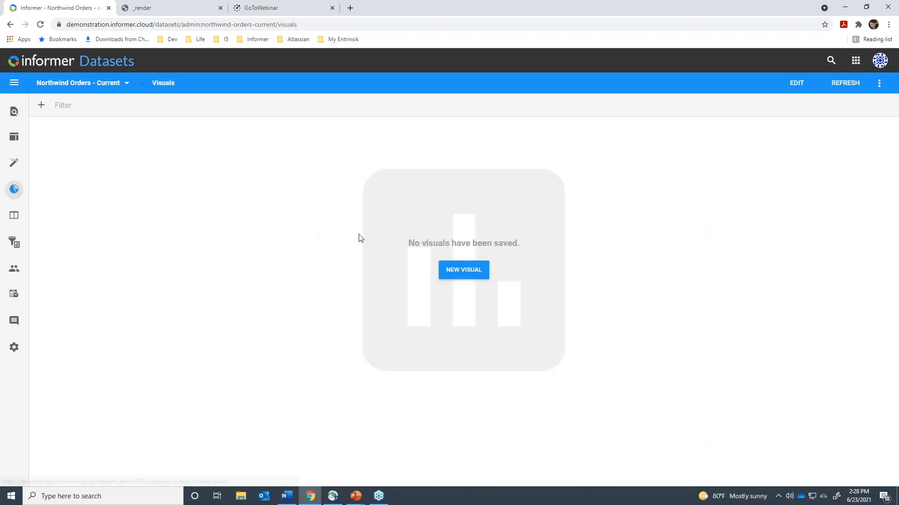
click(463, 271)
mouse_move(464, 293)
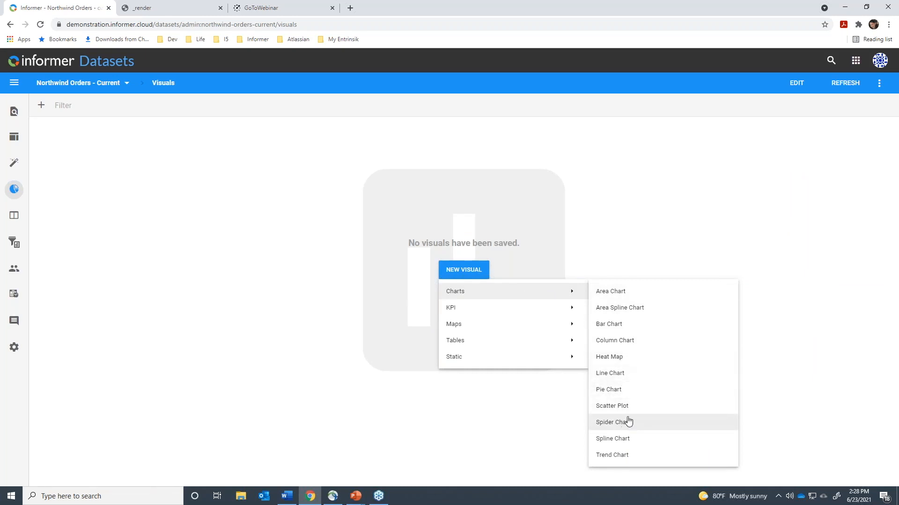
click(609, 360)
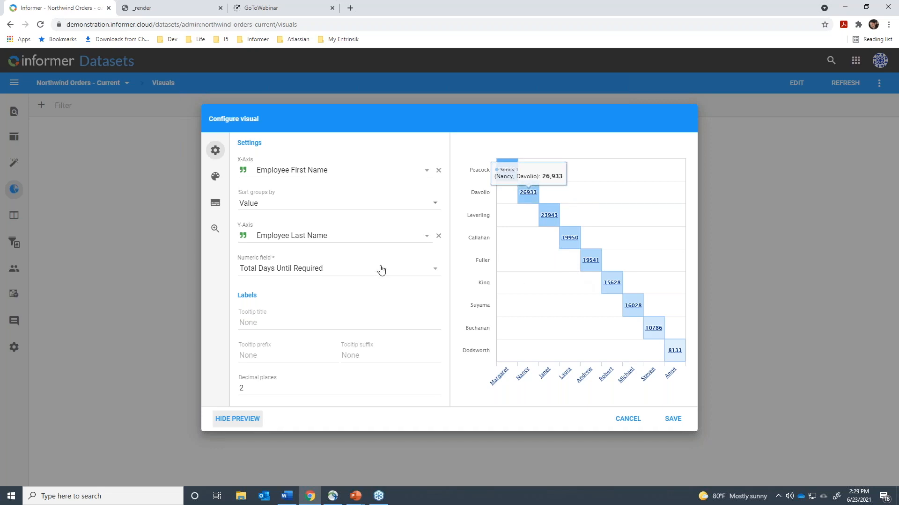
Step: Set the heat map's Y-axis to Category Category Name and its numeric field to Overall Count, and save the visual
click(424, 174)
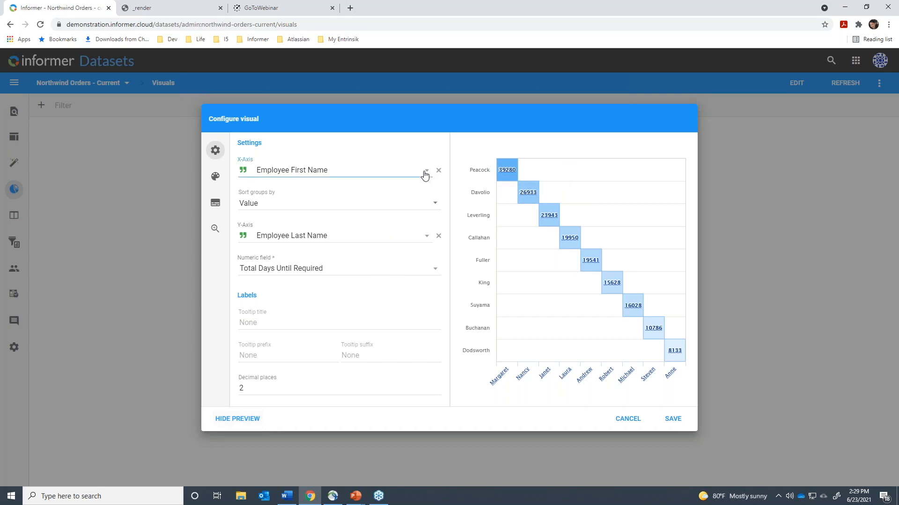
click(396, 156)
click(426, 237)
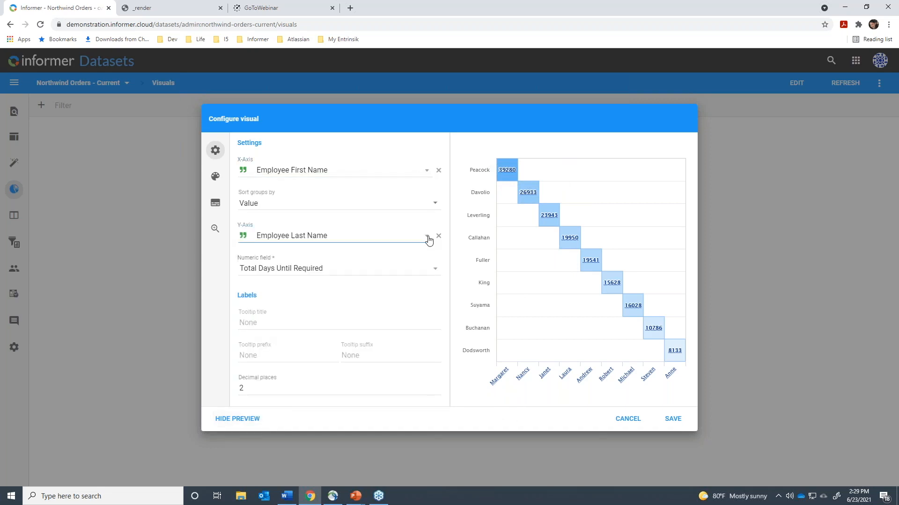
click(354, 278)
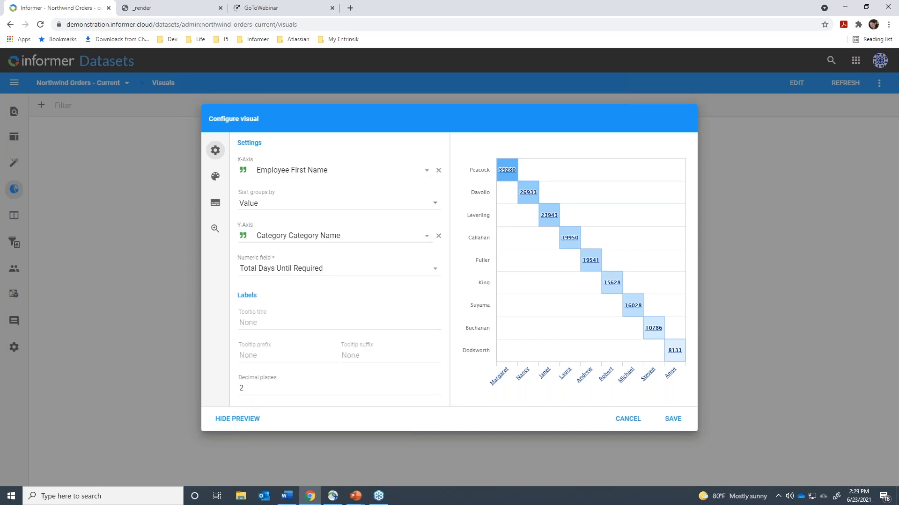
click(432, 270)
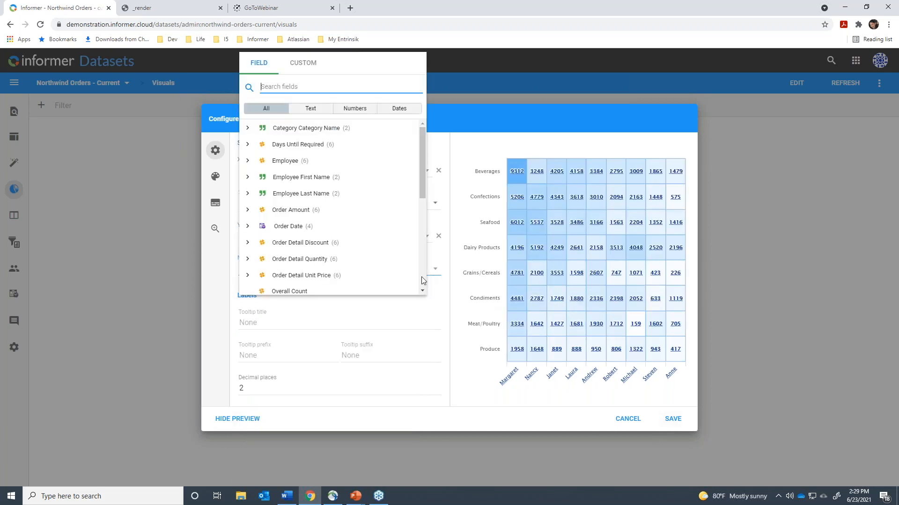
click(322, 292)
click(672, 418)
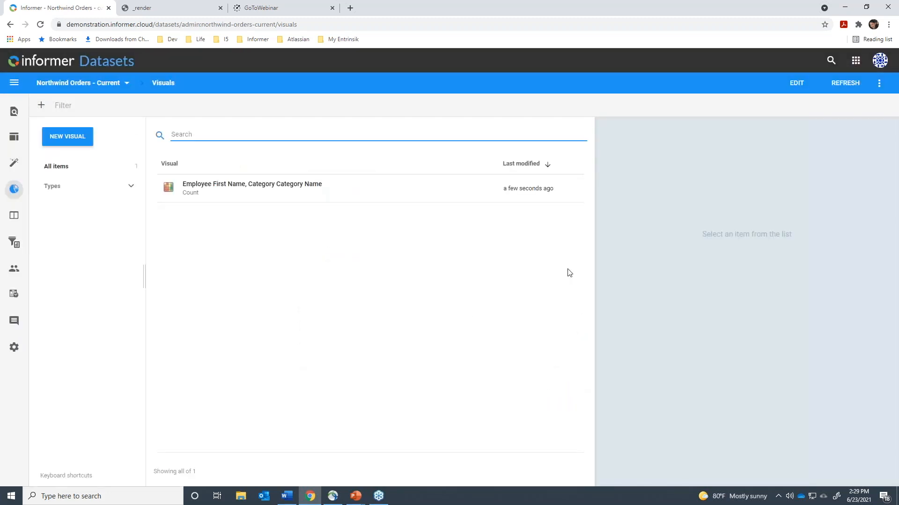
Step: Enlarge the saved heat map to full view and inspect the records behind the first employee's Beverages cell
click(500, 192)
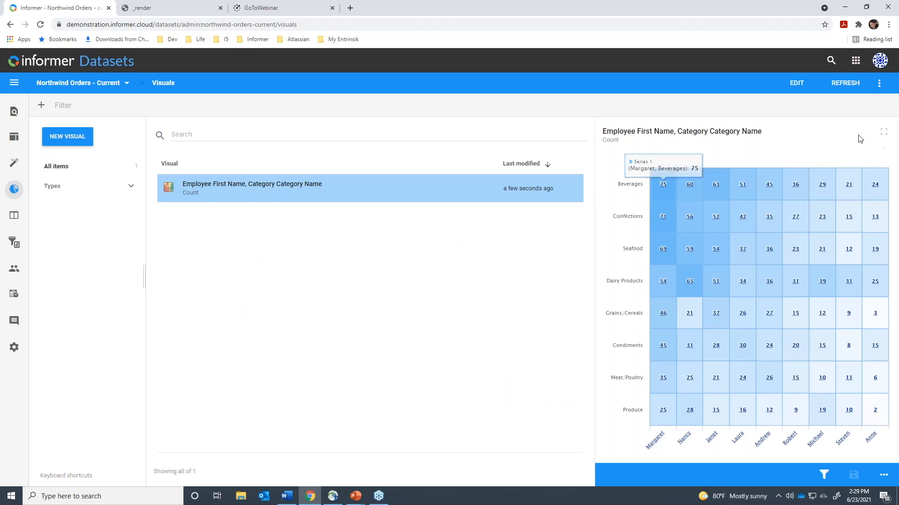
click(883, 132)
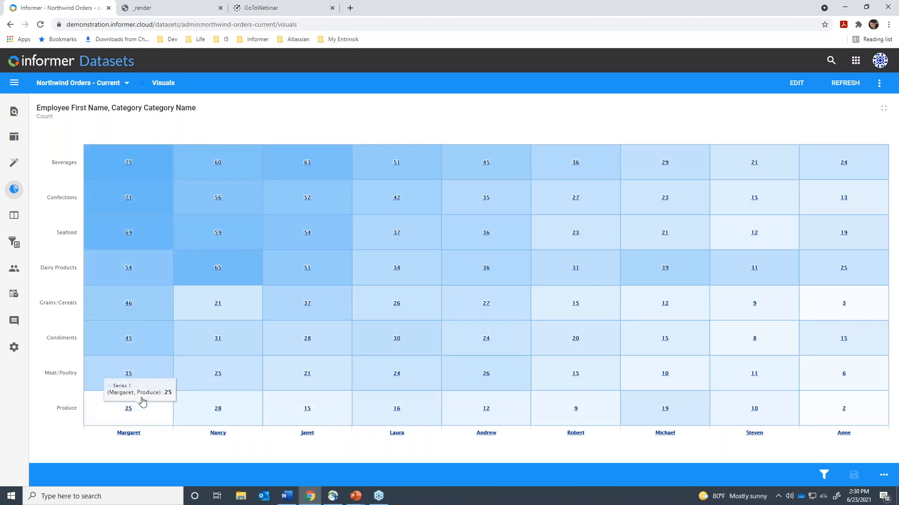
click(130, 166)
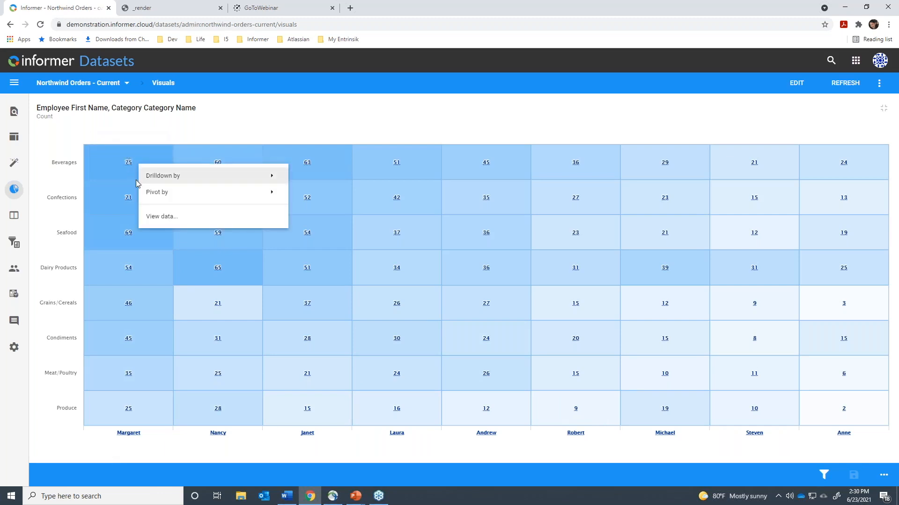
click(161, 217)
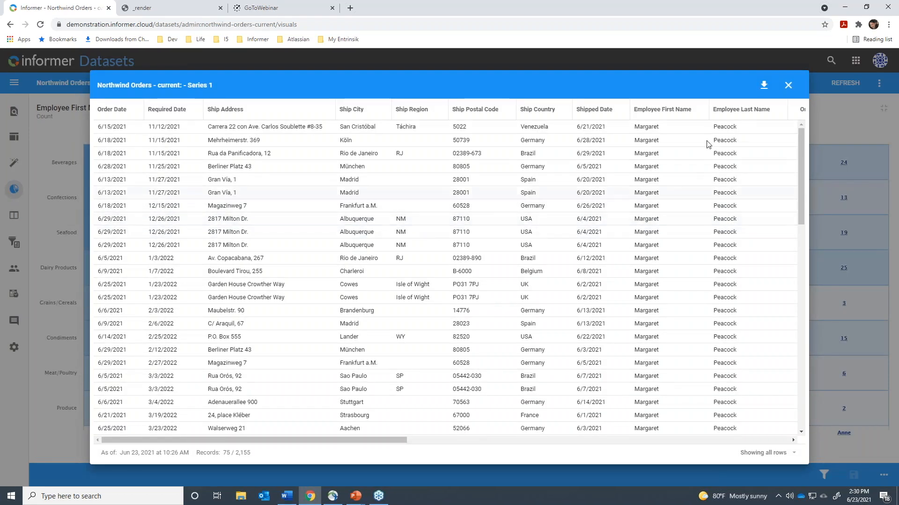
click(787, 85)
Step: Pivot the first employee's Beverages cell by Ship Country, review the breakdown and close it
mouse_move(130, 191)
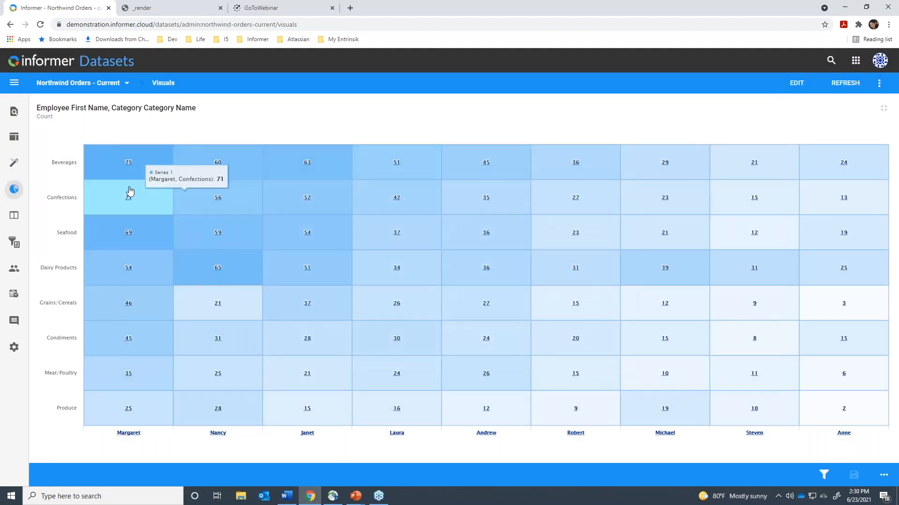
click(128, 166)
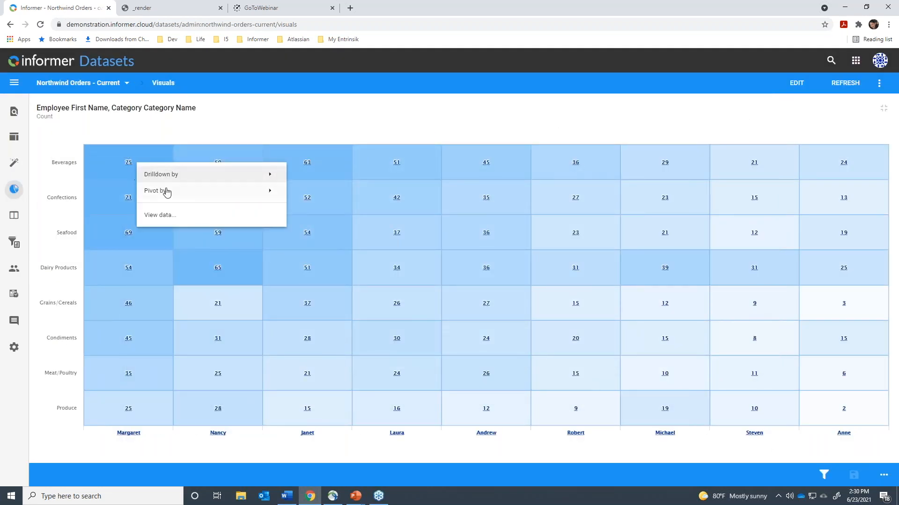
mouse_move(167, 192)
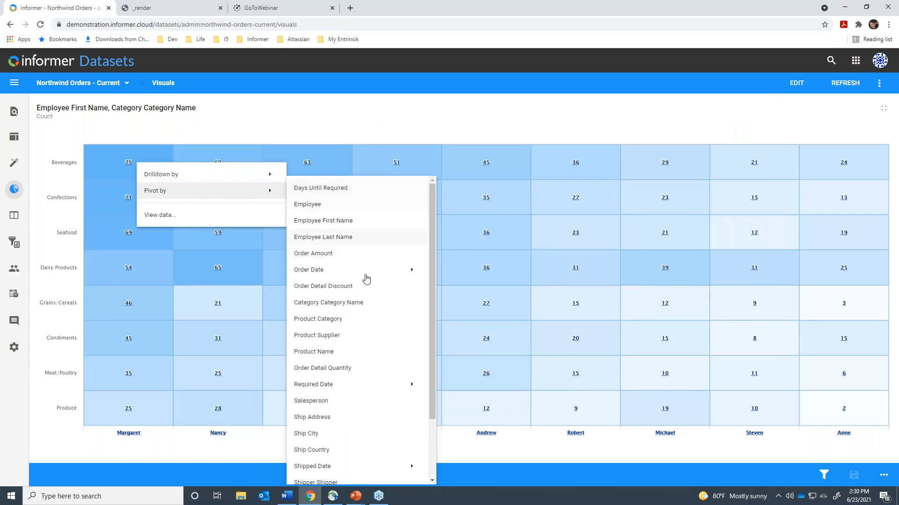
scroll(363, 346, down, 1)
click(328, 404)
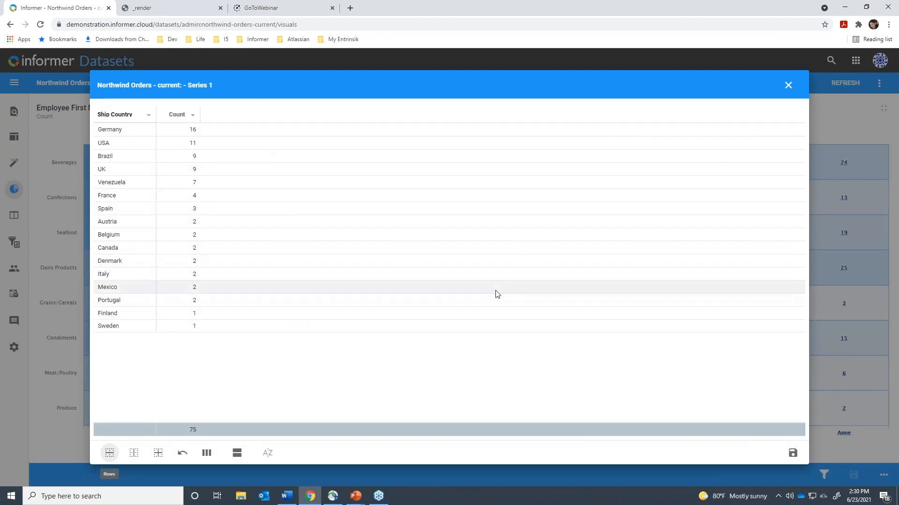
click(790, 85)
Step: Drill down into the first employee's Beverages cell by Ship City and return to the full heat map
click(133, 165)
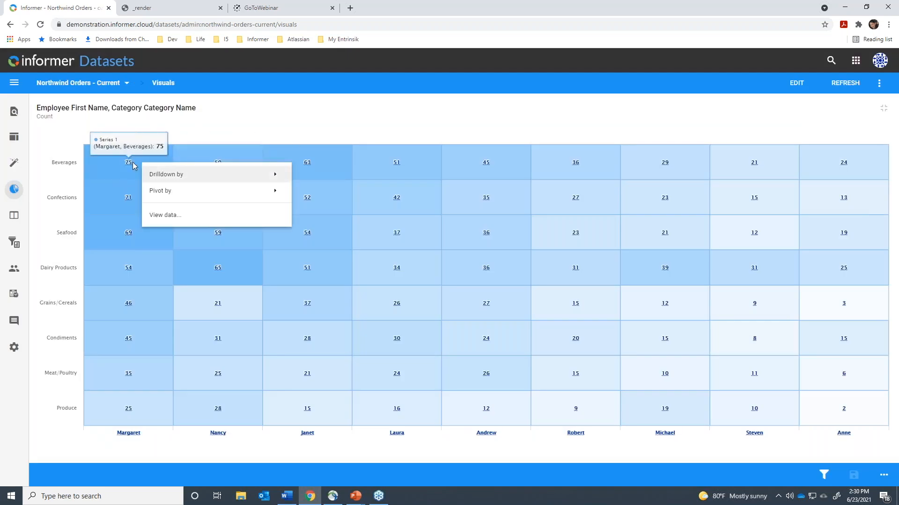
mouse_move(284, 181)
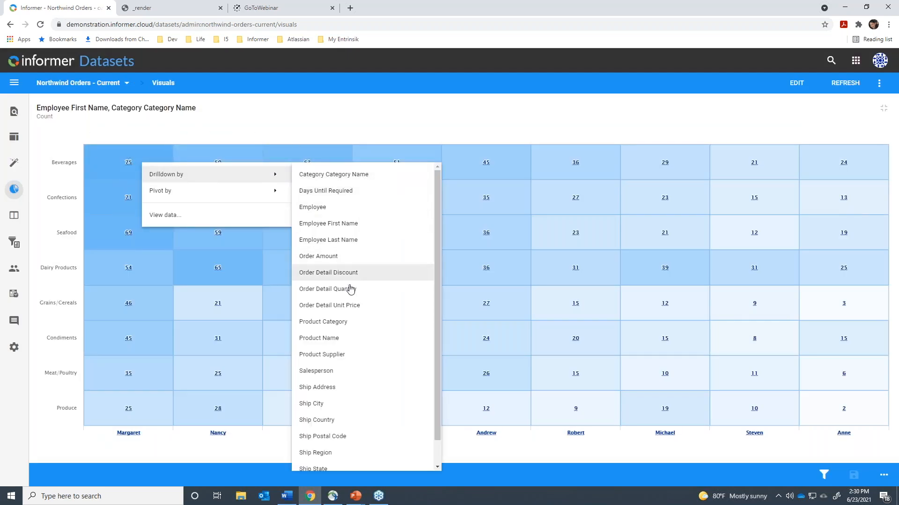
click(322, 403)
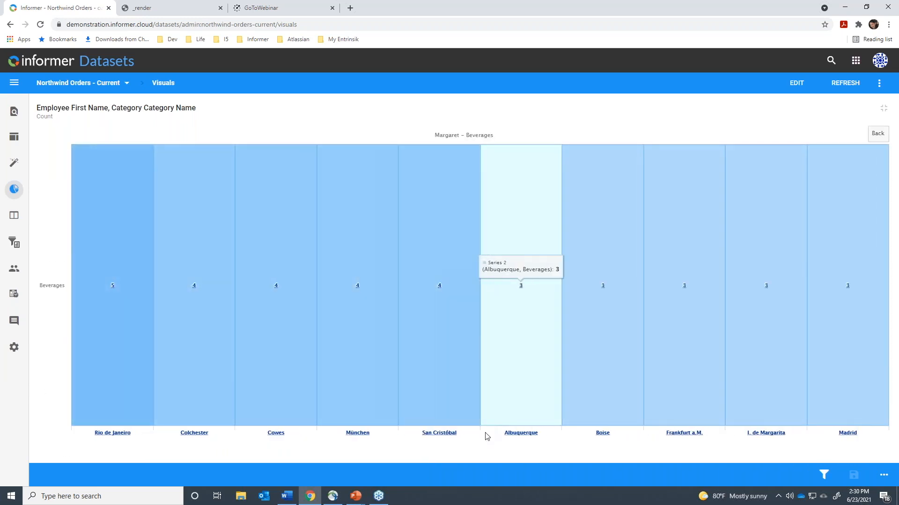
click(875, 135)
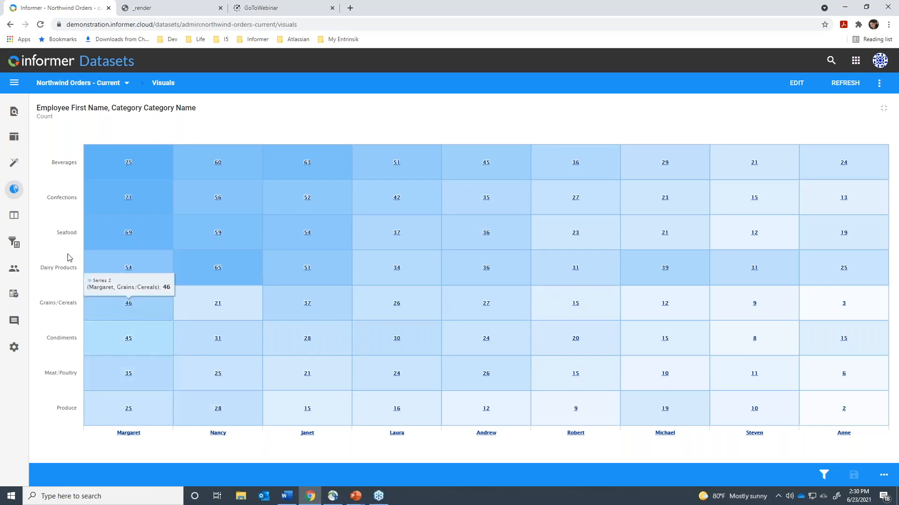
Step: Create and save a job named Refresh Northwind Orders - current for this dataset, without adding any actions
click(17, 274)
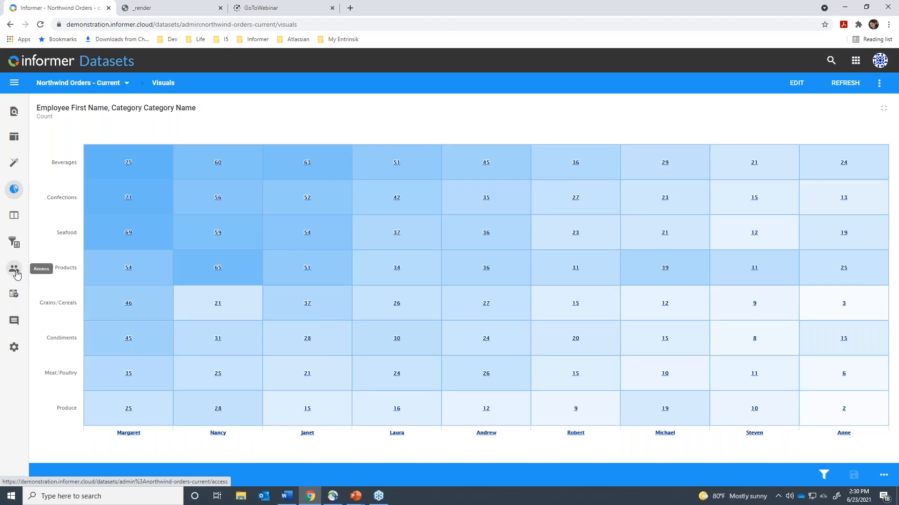
click(15, 297)
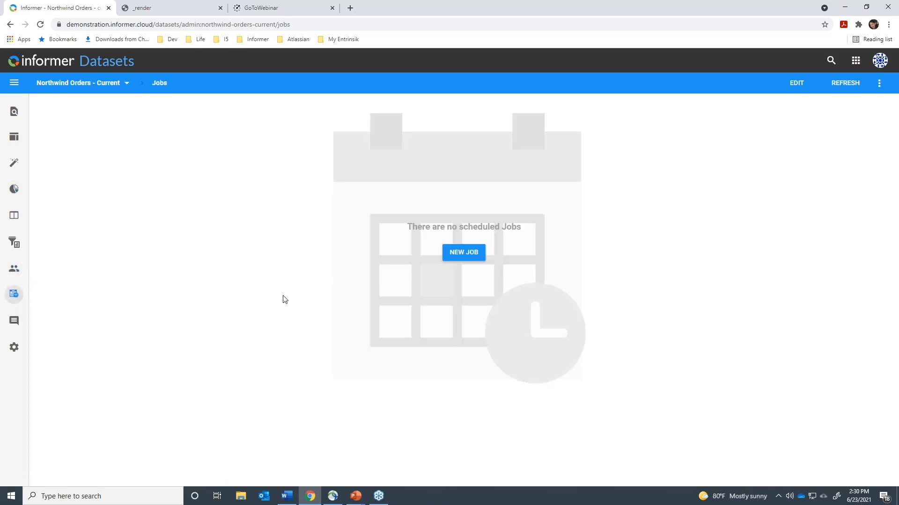
click(465, 255)
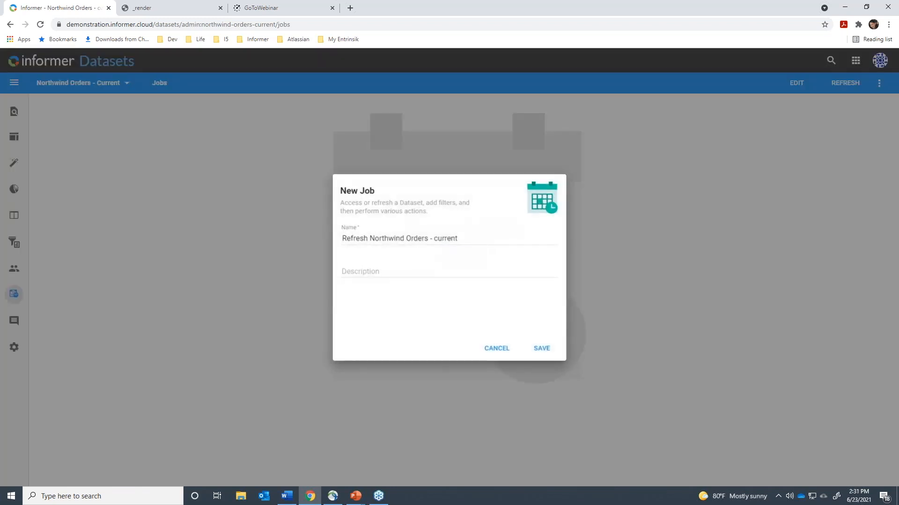
click(543, 350)
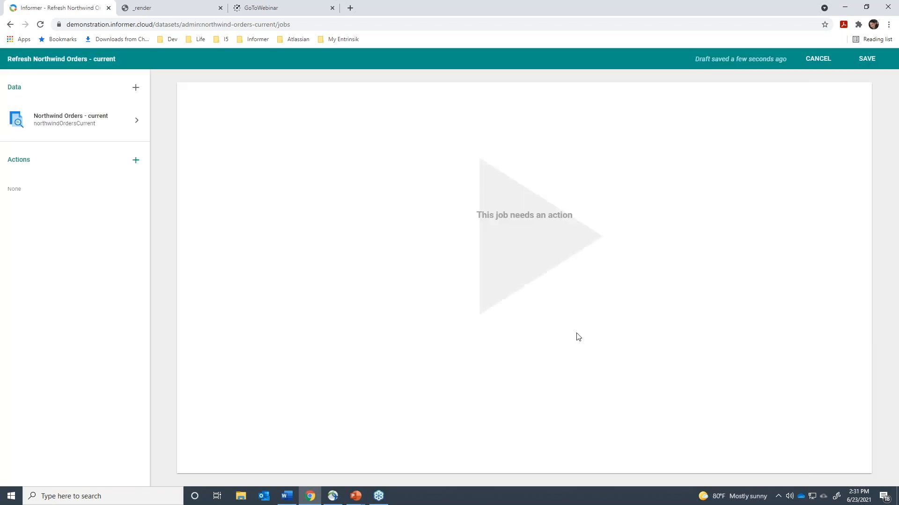
click(867, 59)
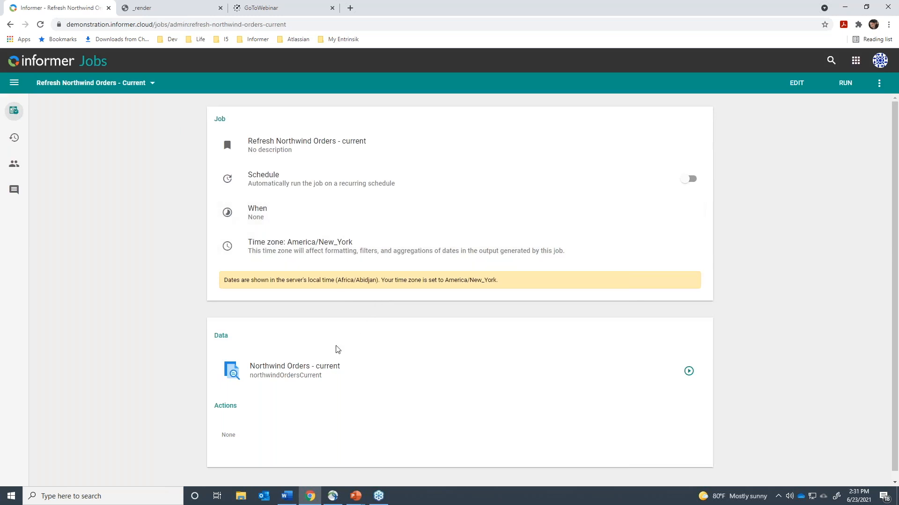
Step: Schedule the new refresh job with a Daily interval and an end date of 7/21/2021
click(331, 181)
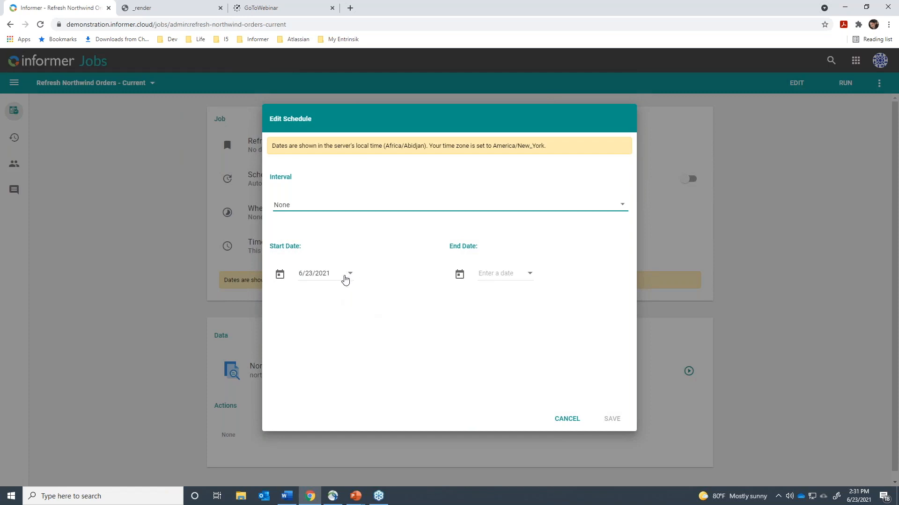
click(518, 275)
click(529, 274)
scroll(559, 400, down, 2)
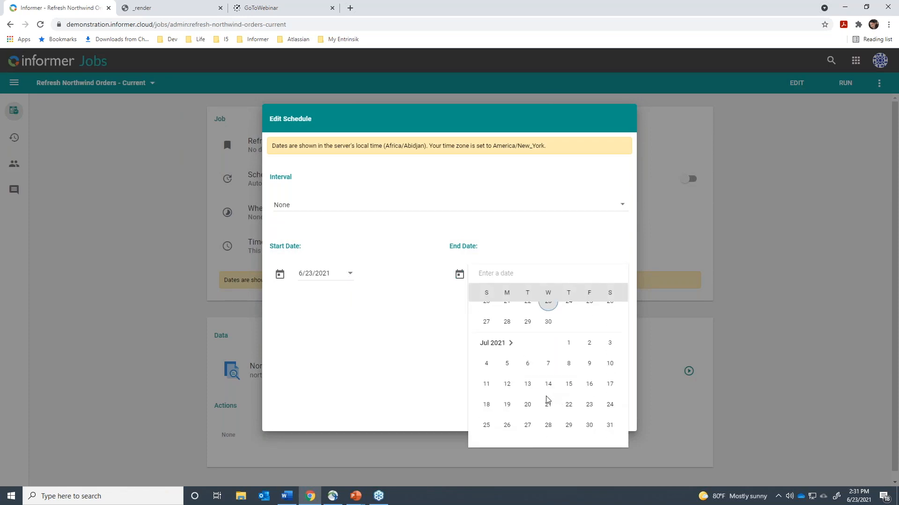
click(548, 402)
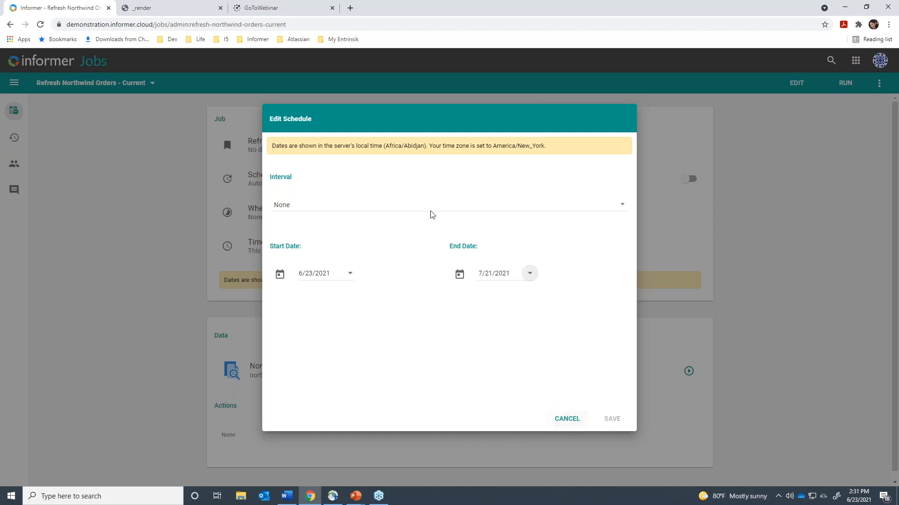
click(387, 207)
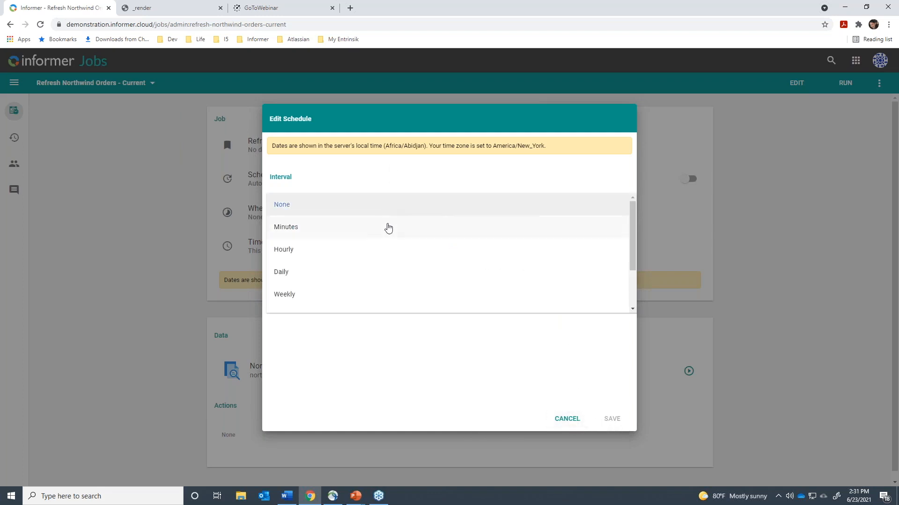
click(298, 277)
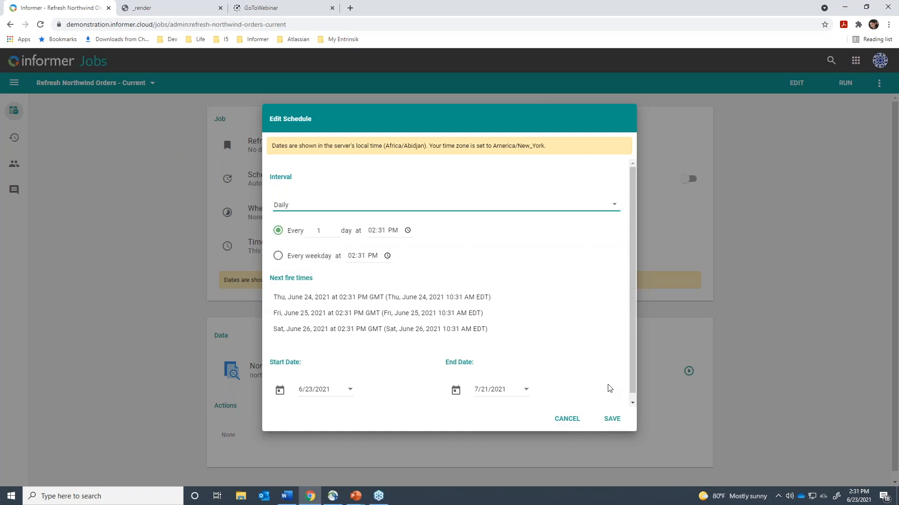
click(611, 422)
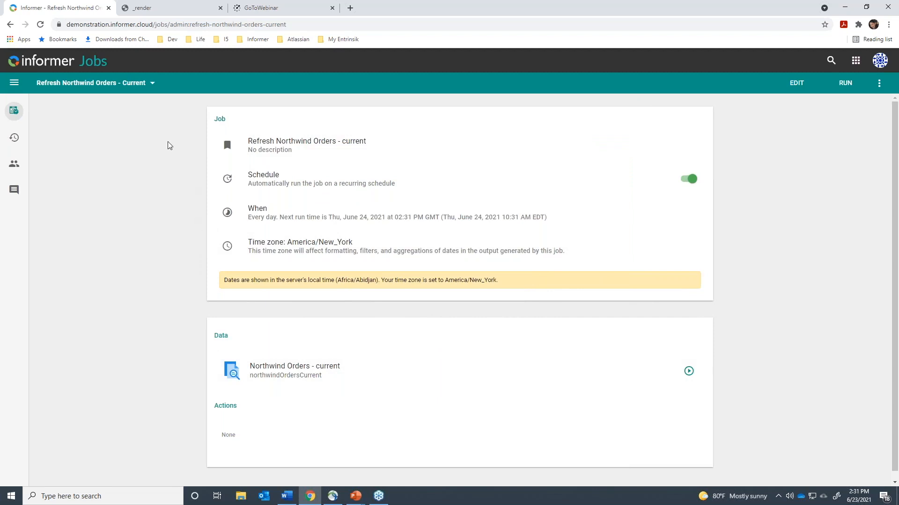
Step: Go to the list of all jobs and view the details of the Refresh Northwind Orders job
click(100, 65)
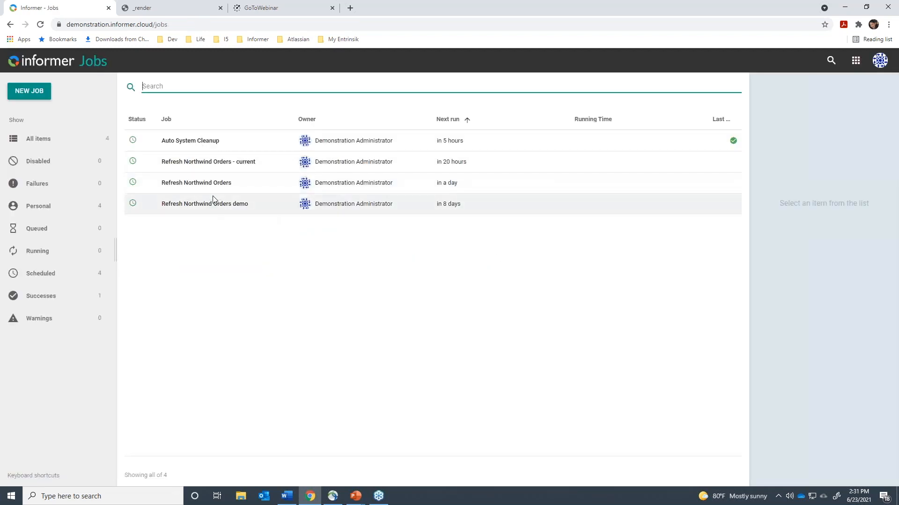
click(211, 187)
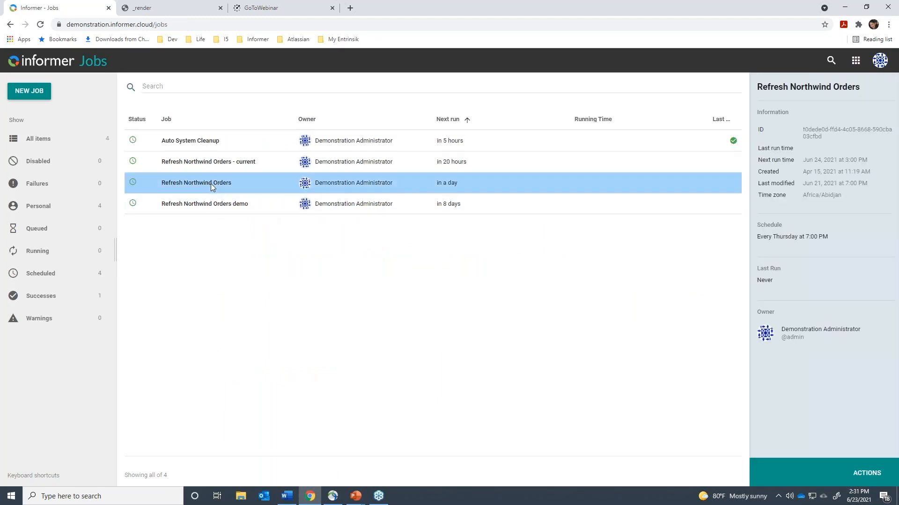
Step: Examine the actions available for the Refresh Northwind Orders job alone and for all four listed jobs selected together
click(865, 473)
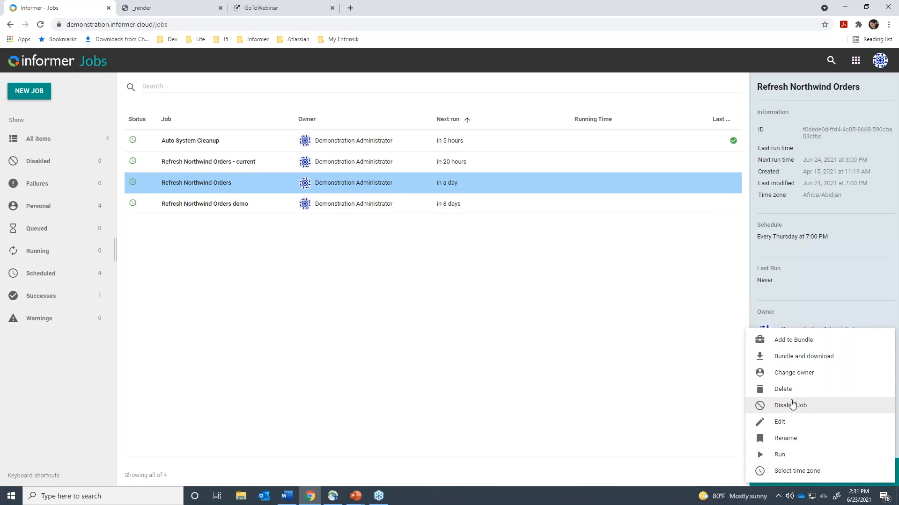
click(620, 384)
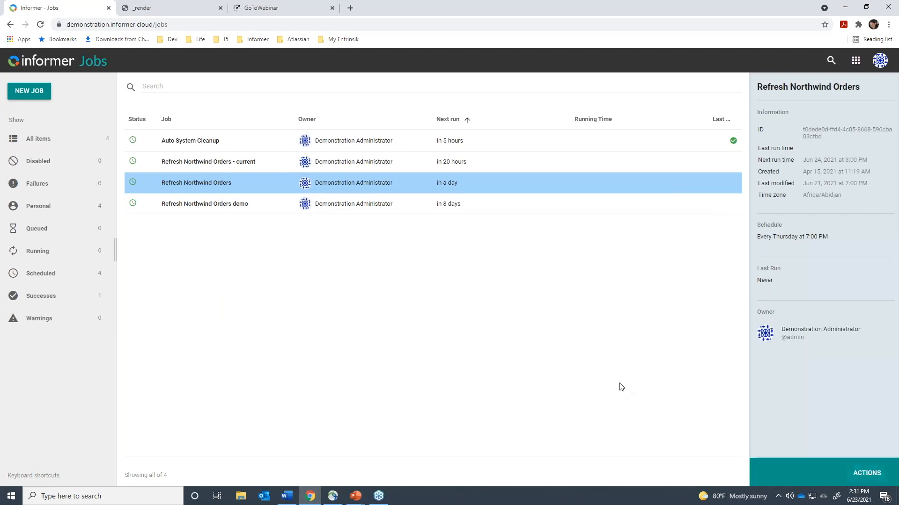
click(366, 146)
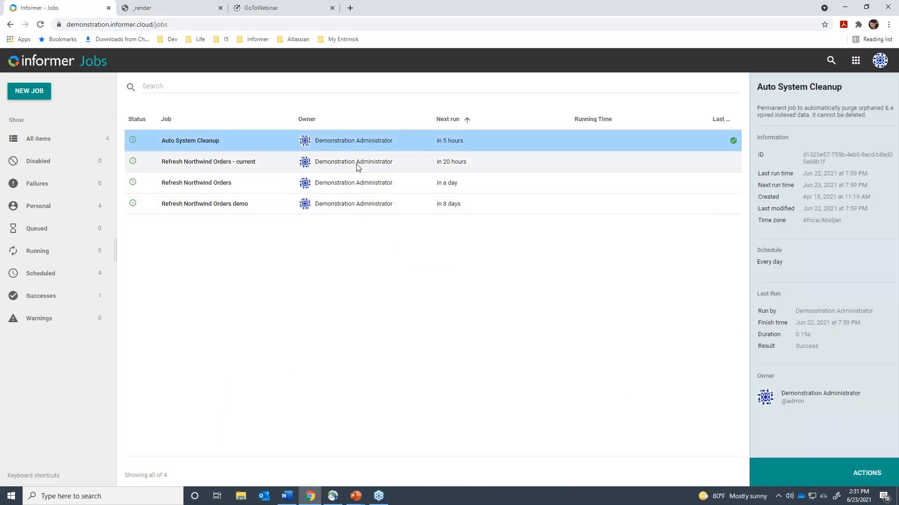
shift+click(376, 206)
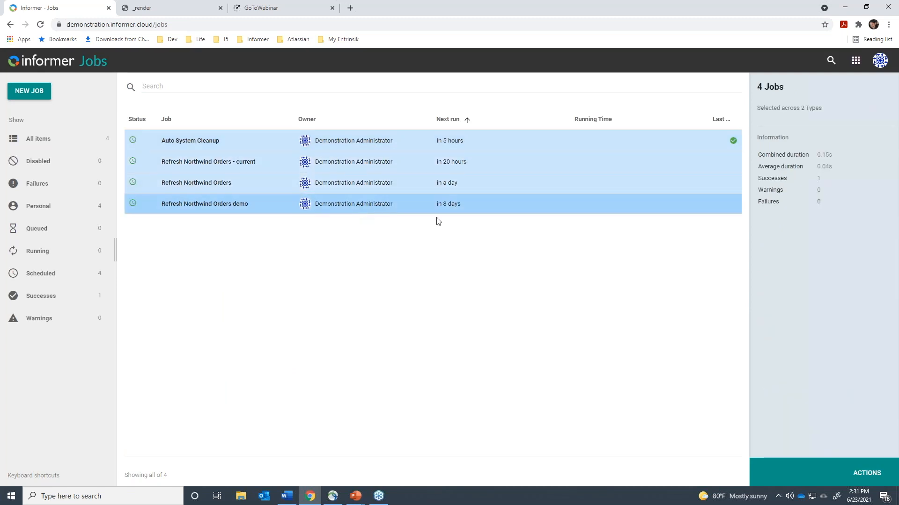
click(872, 474)
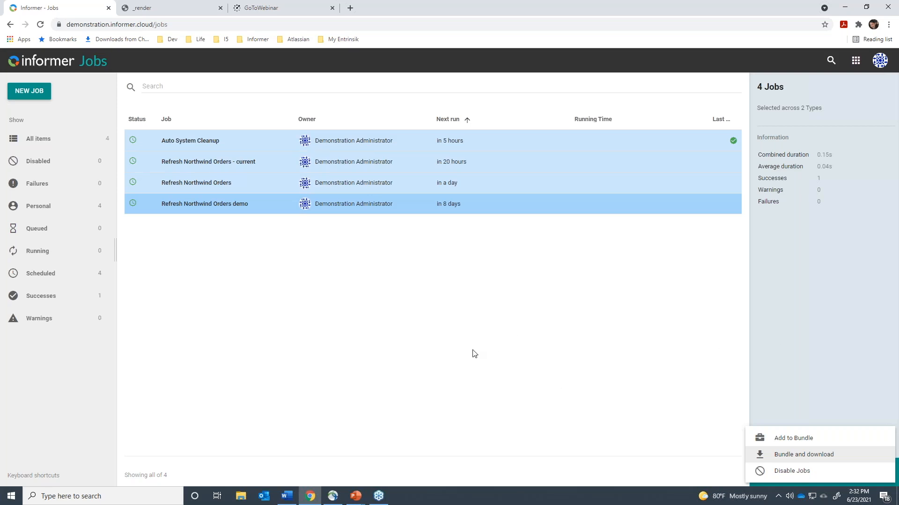
Step: Return to the Welcome home page and view its full list of areas through to Help
click(61, 63)
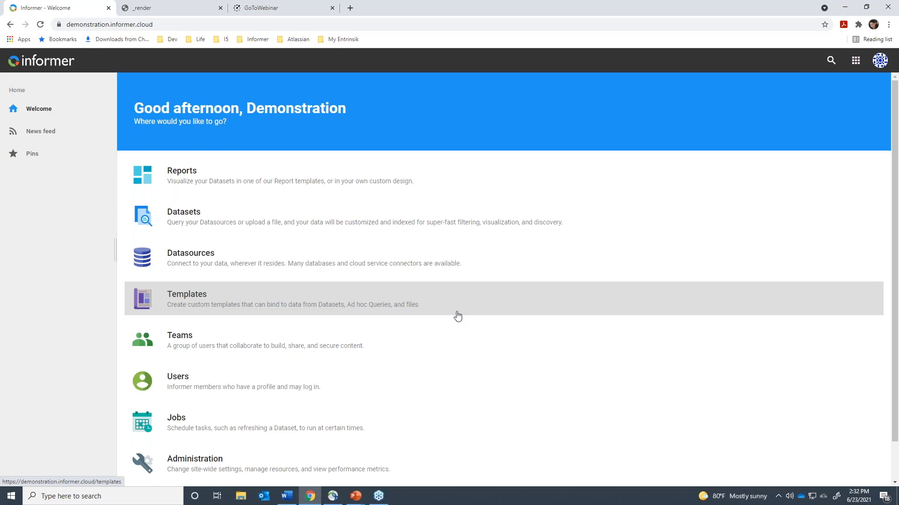
scroll(457, 317, down, 1)
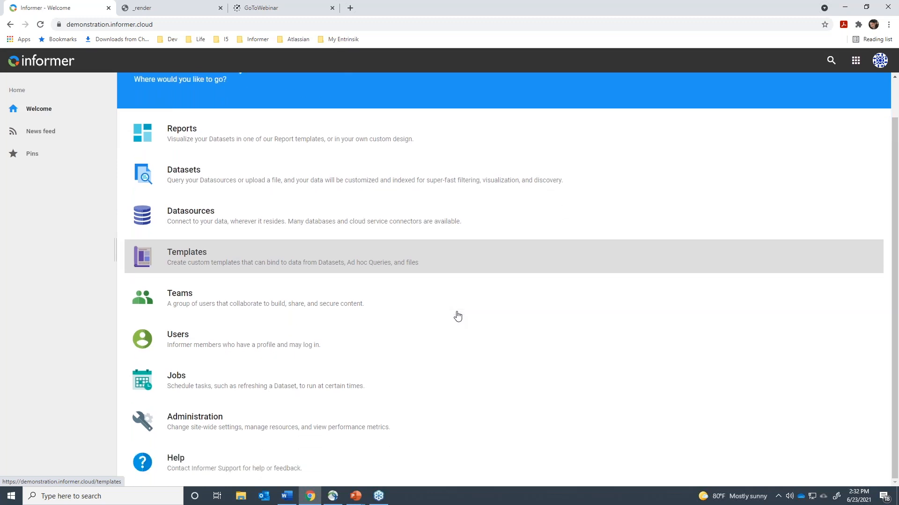